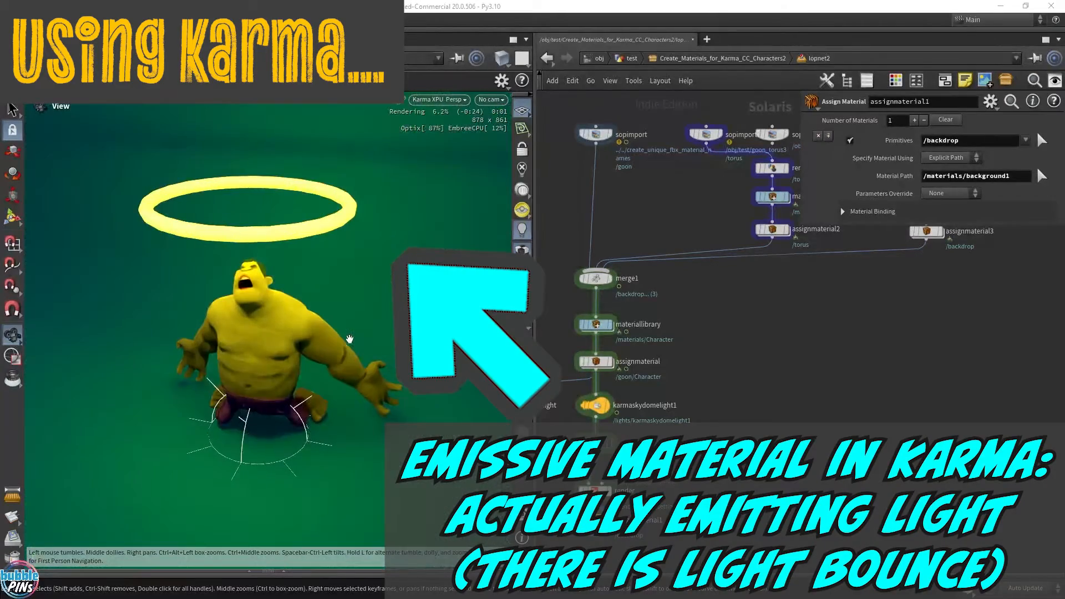
drag(281, 310, 338, 308)
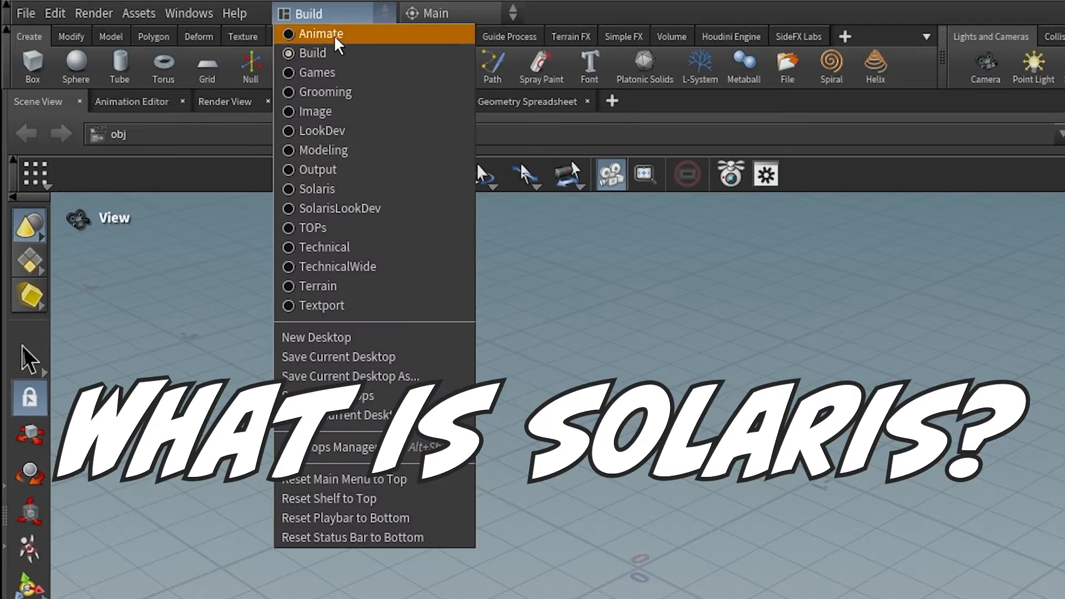
click(339, 195)
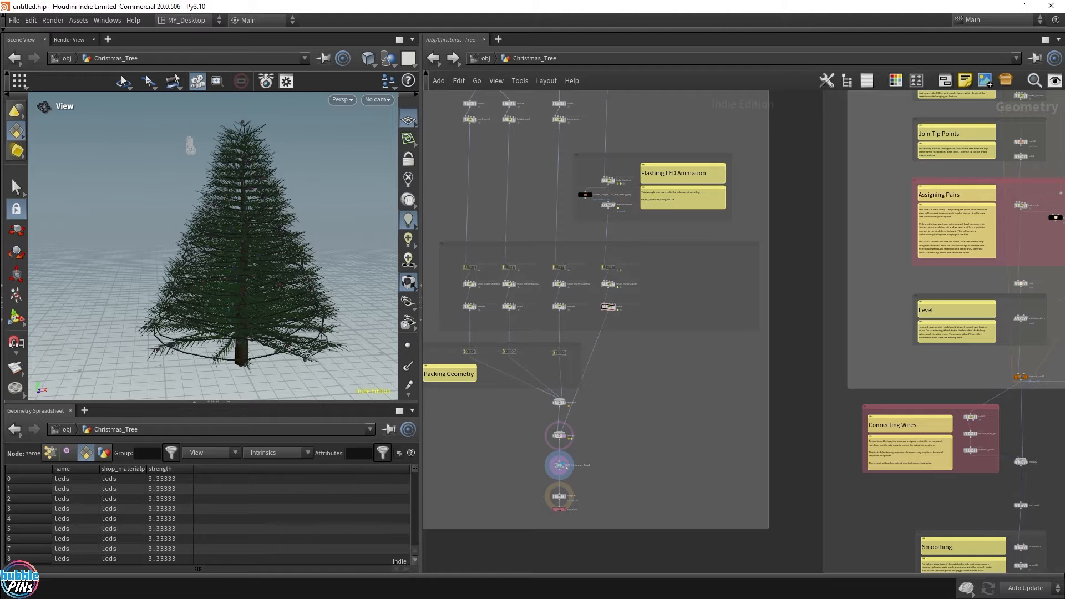
- Add a LOP Network node beside OUT_Christmas_Tree1 in the Christmas_Tree geometry network
scroll(272, 216, down, 3)
scroll(236, 233, up, 5)
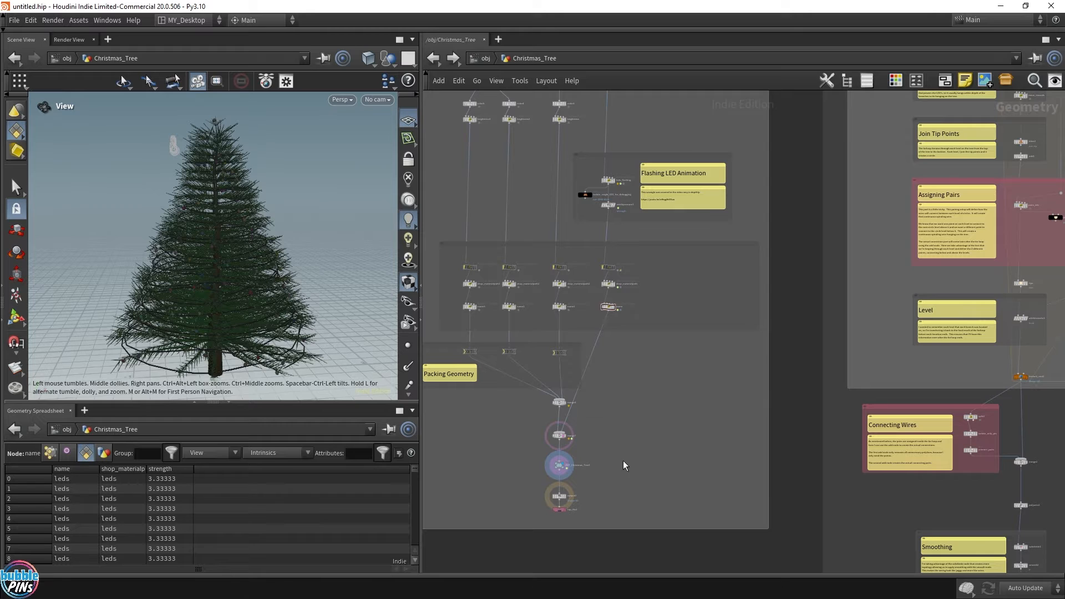
scroll(604, 474, up, 2)
scroll(601, 476, up, 3)
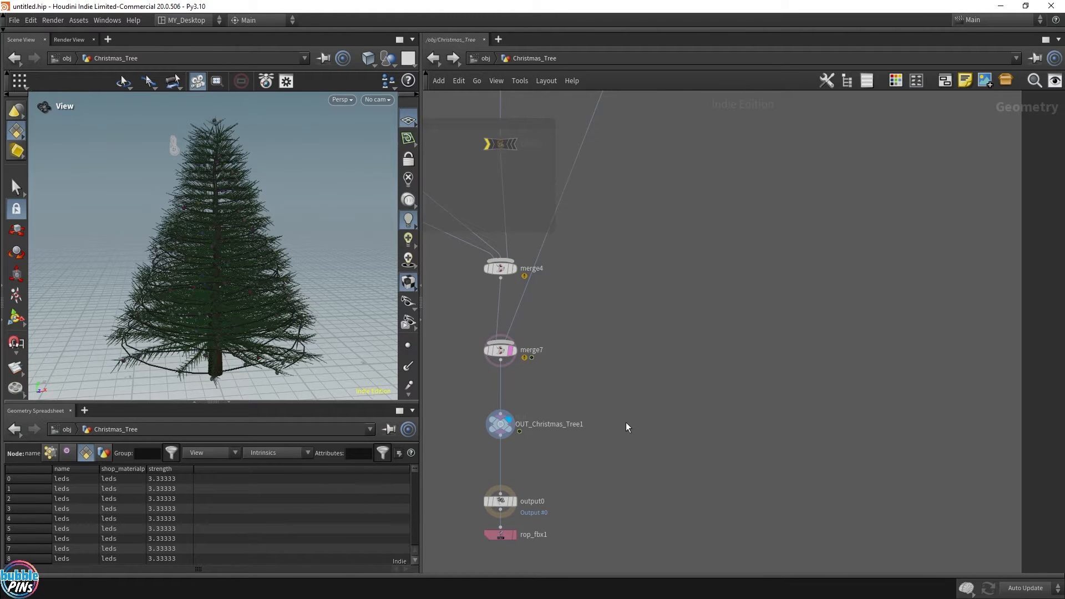
key(Tab)
text(lopnet)
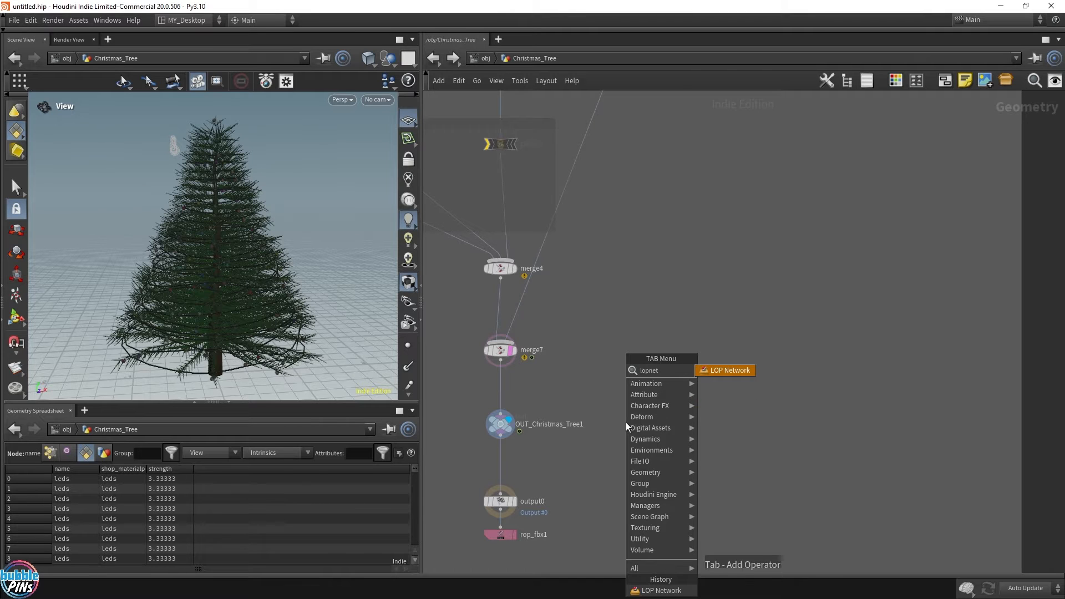
key(Return)
click(627, 427)
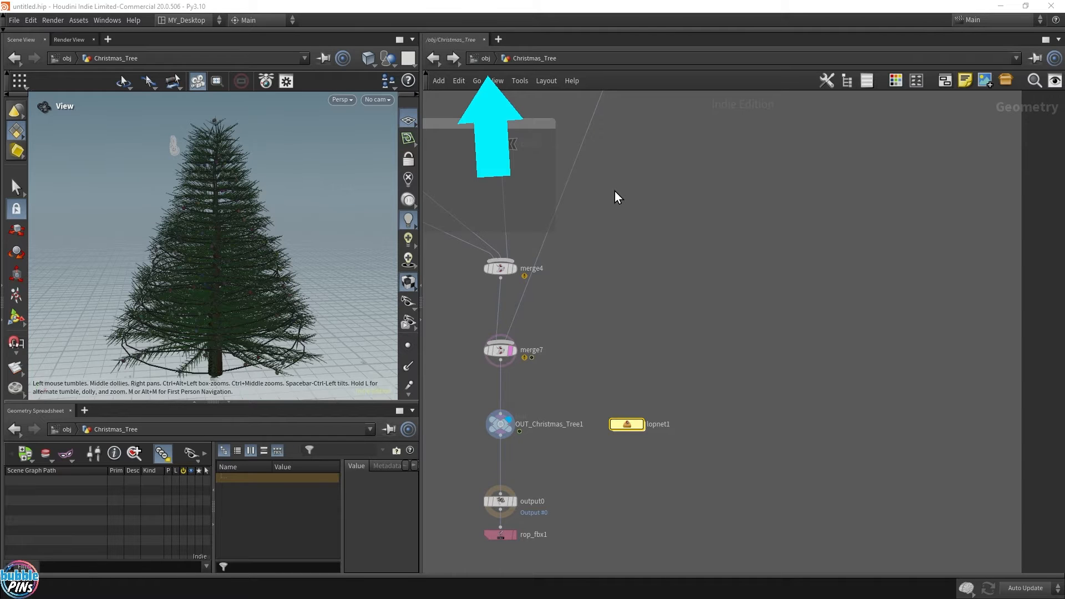
- Try adding a LOP Network at the object level, delete it, and return inside the Christmas_Tree geometry
click(482, 58)
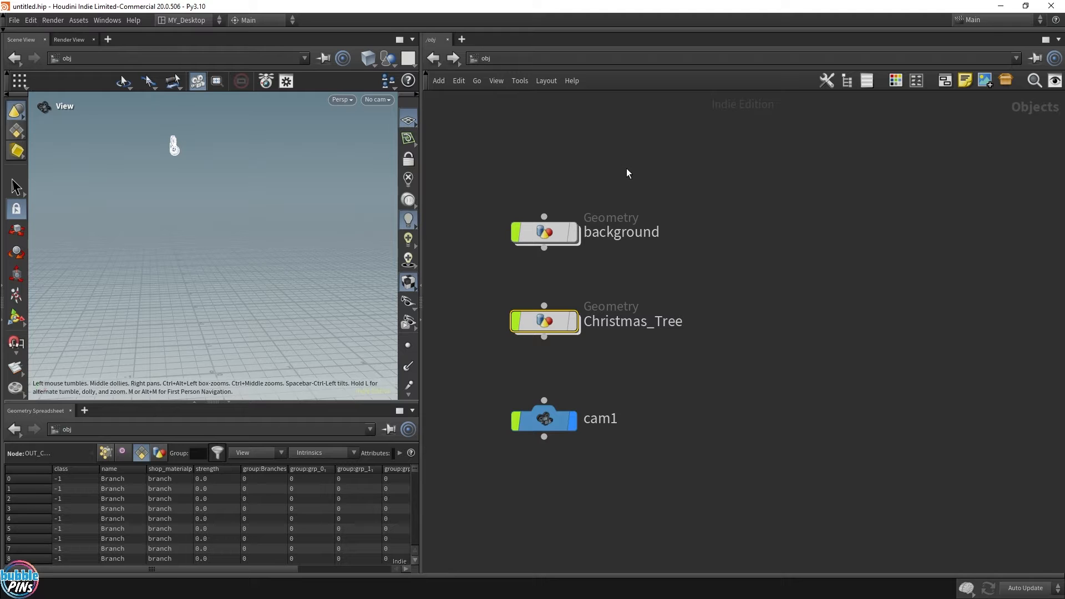
key(Tab)
text(l)
key(Down)
key(Return)
click(763, 386)
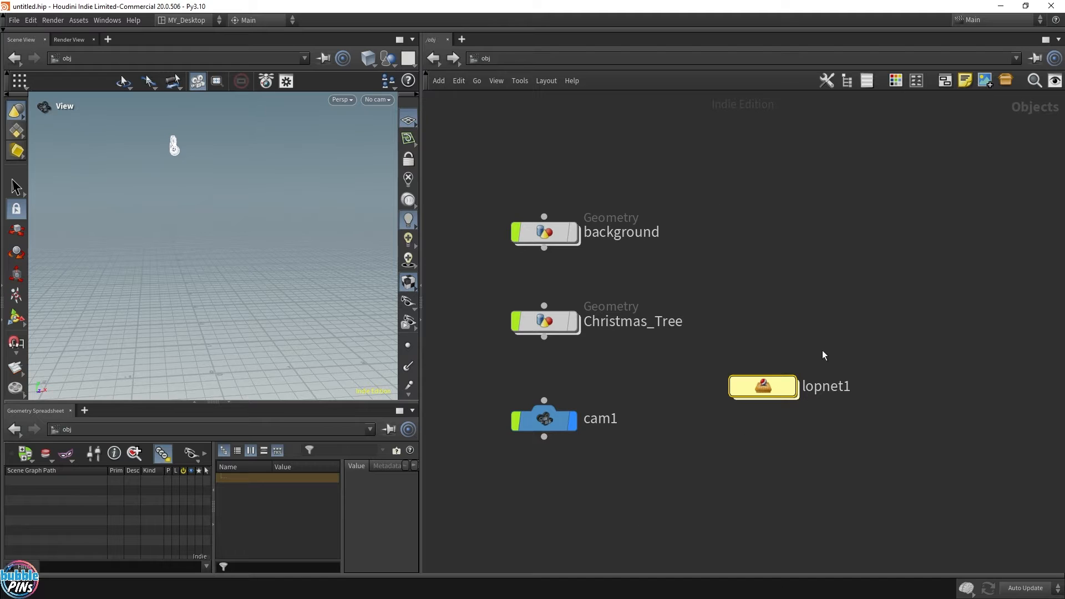
key(Delete)
double_click(543, 321)
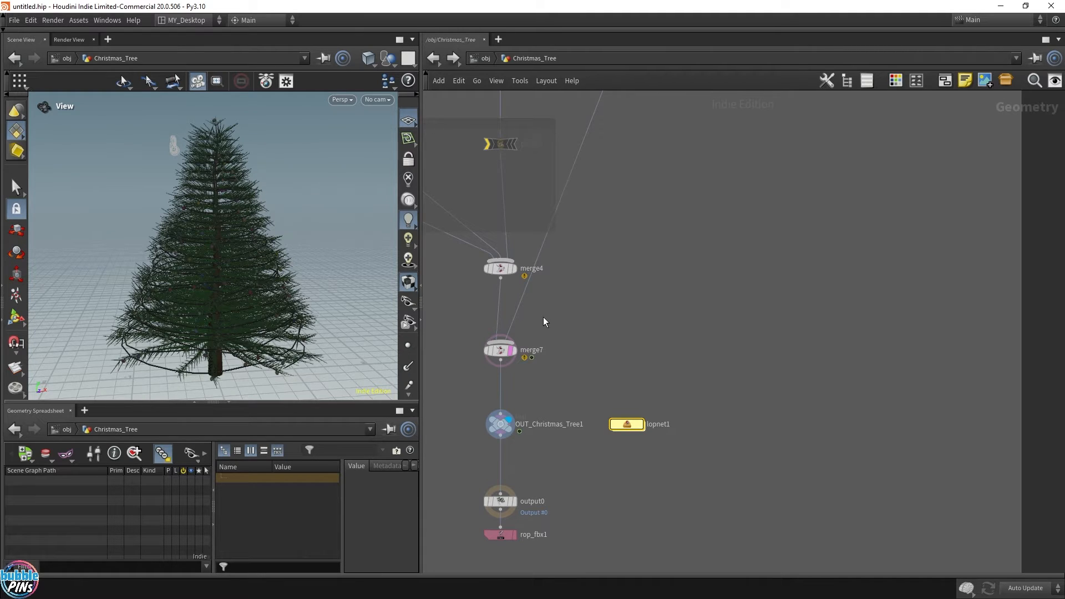
- Enclose OUT_Christmas_Tree1 and lopnet1 in a network box, colour it blue, and enlarge it around the nodes
key(shift+o)
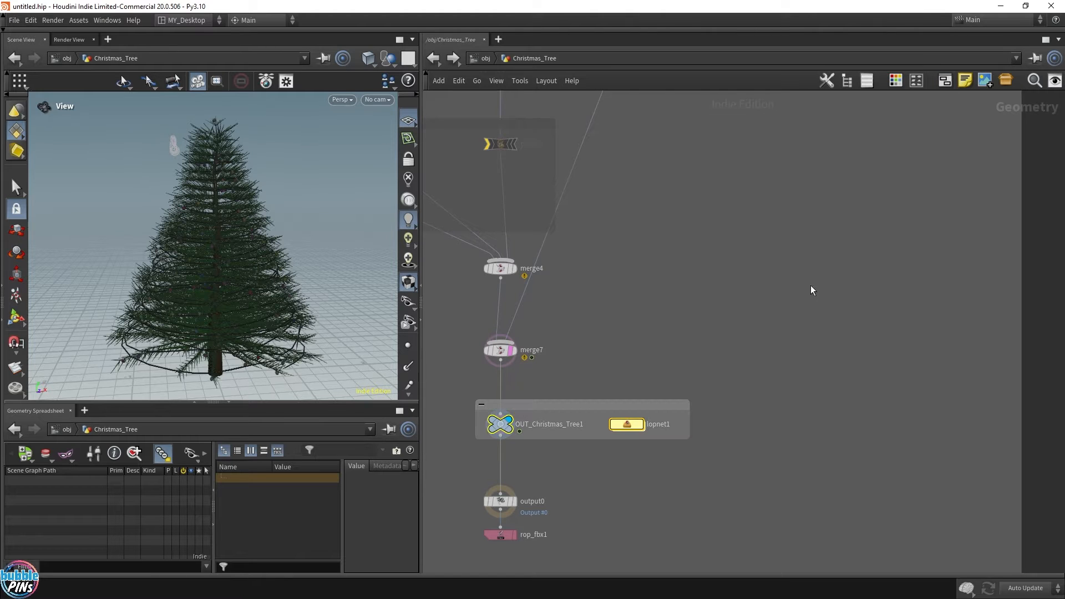
key(c)
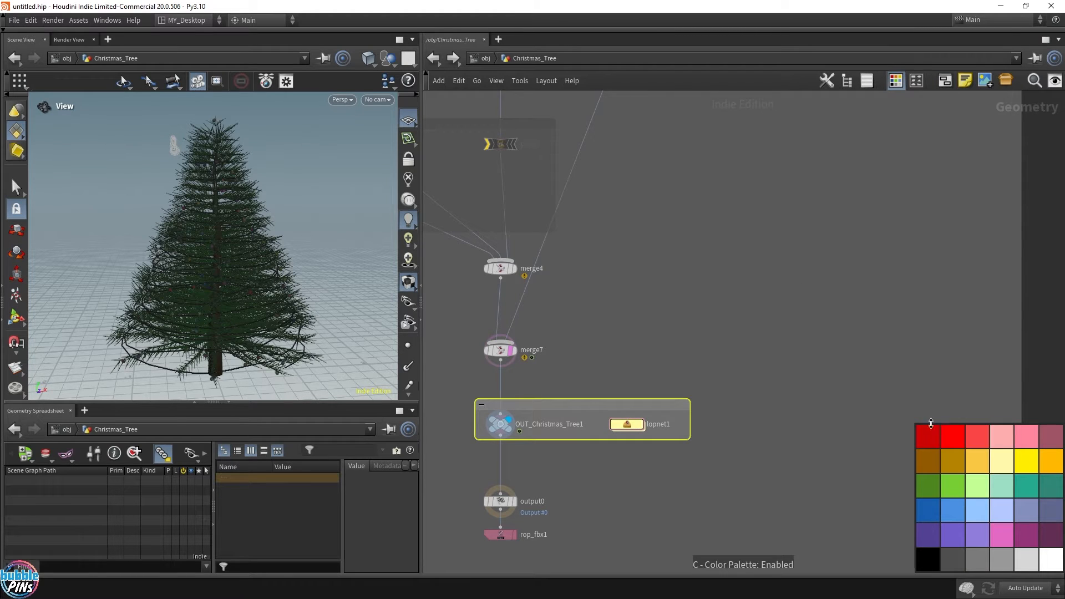
click(952, 510)
drag(482, 448, 444, 446)
drag(460, 399, 465, 394)
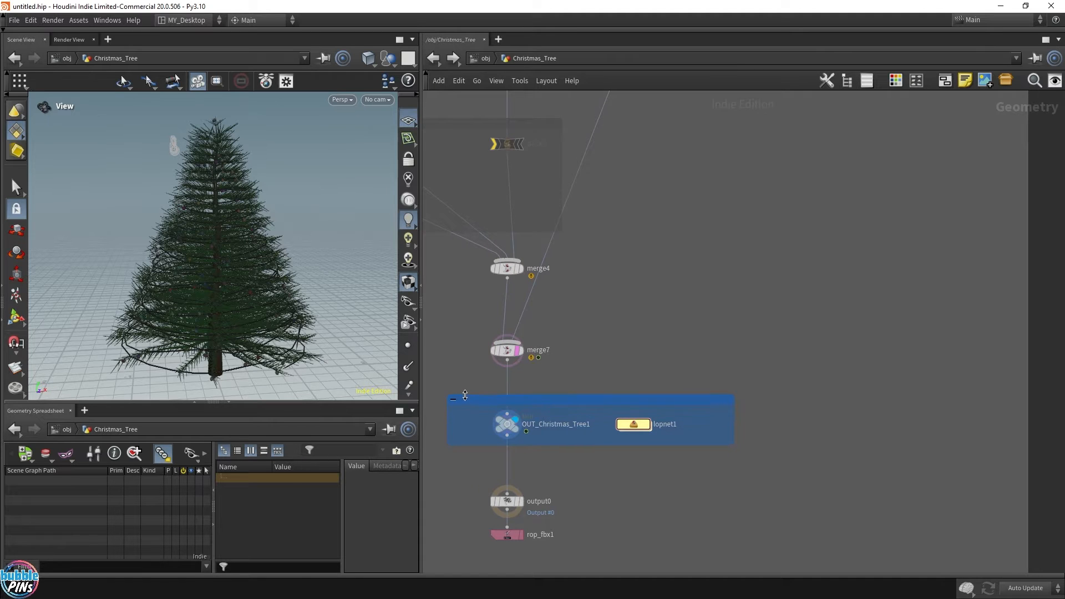
drag(473, 444, 467, 459)
- Enter lopnet1, try the Solaris desktop layout, and settle on the MY_DESKTOP_Solaris desktop
scroll(668, 439, up, 3)
double_click(621, 418)
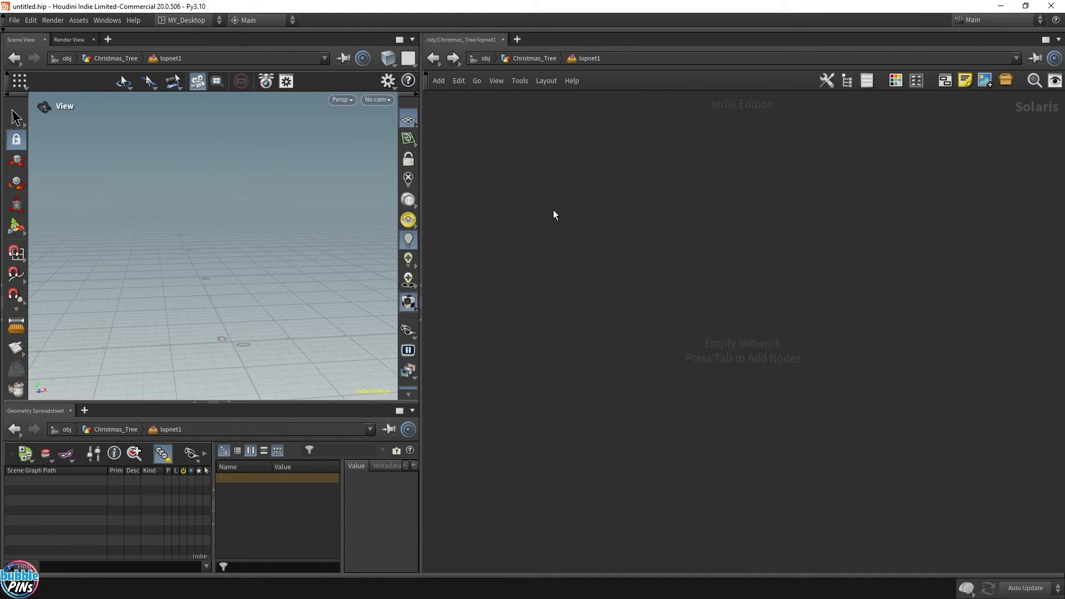
click(181, 22)
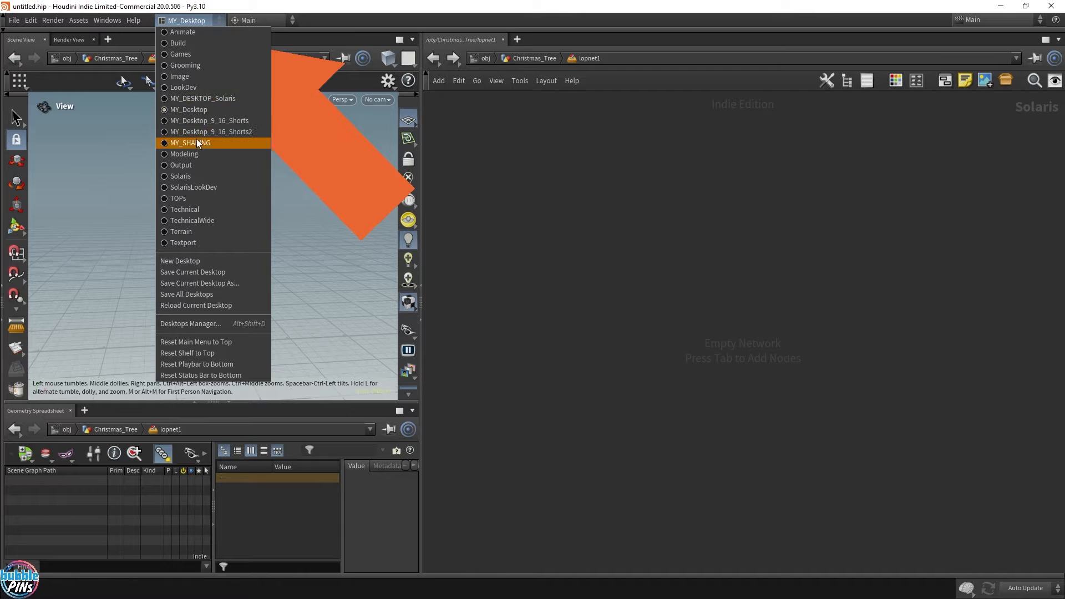
click(181, 176)
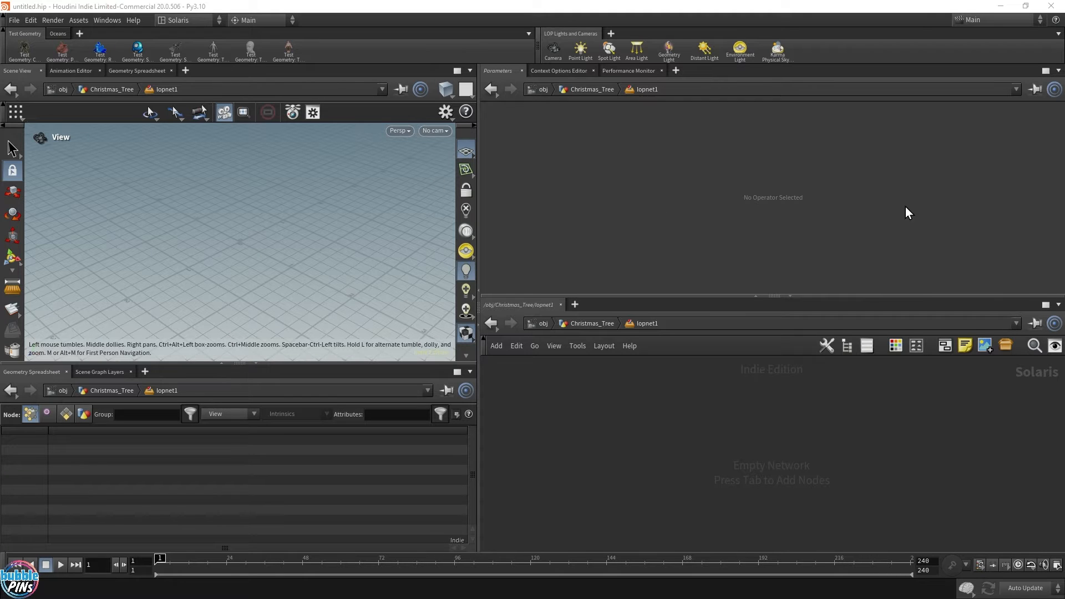
click(183, 19)
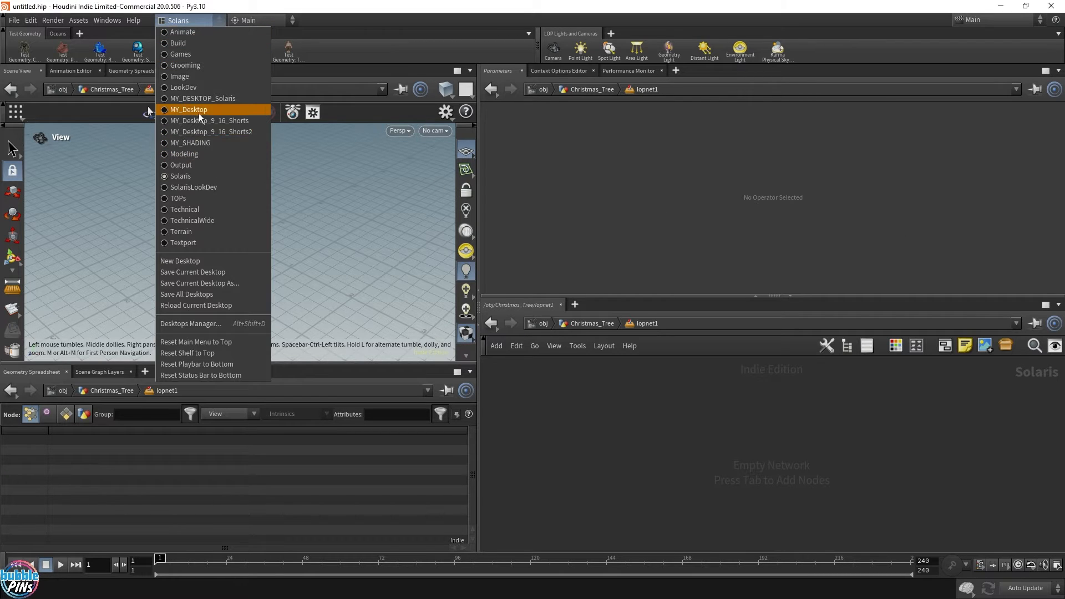
click(190, 98)
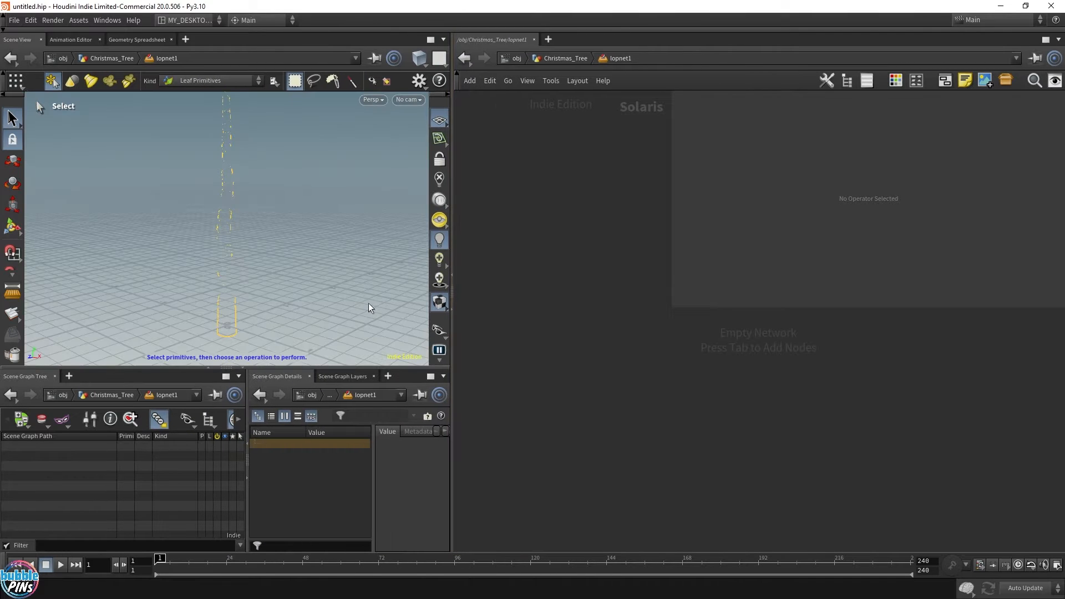
- Add a SOP Import node to the empty Solaris network and show its parameters
key(p)
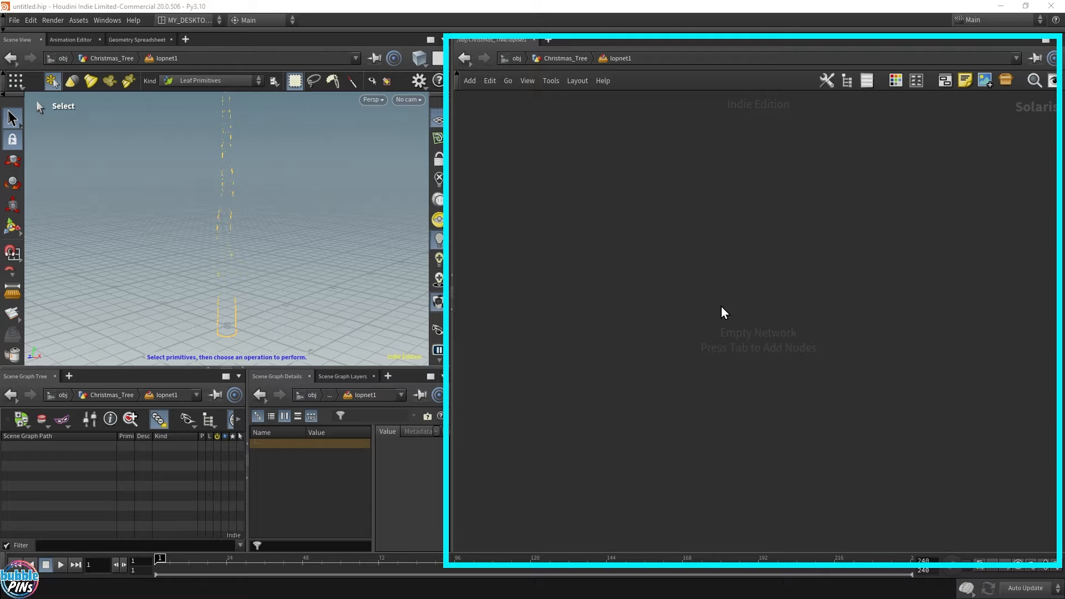
key(Tab)
key(Return)
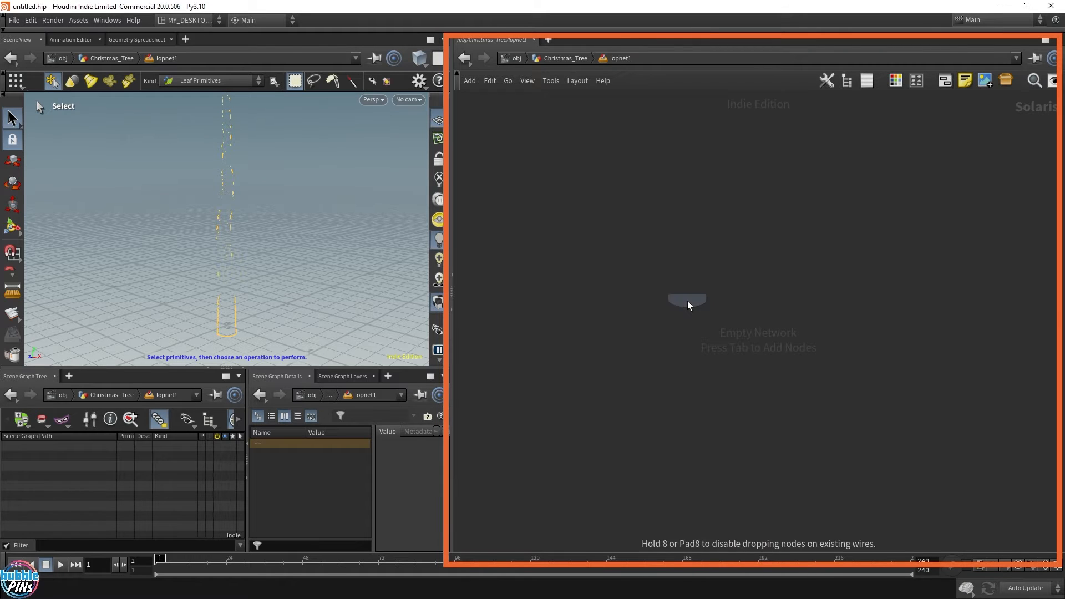
click(623, 233)
key(p)
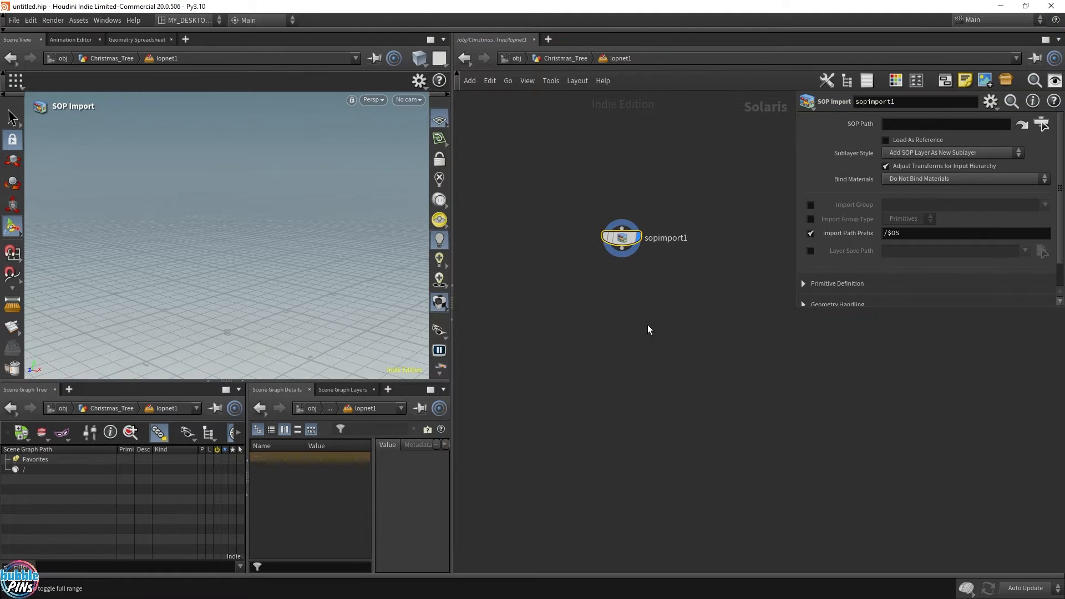
scroll(620, 205, up, 3)
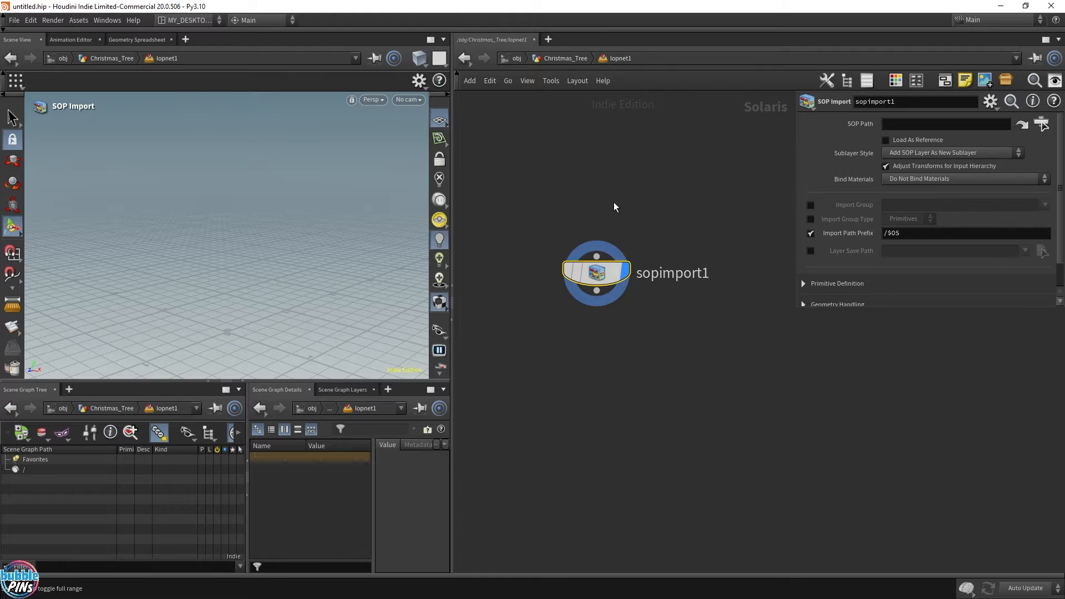
- Set the SOP Import's SOP Path to OUT_Christmas_Tree1 inside Christmas_Tree
click(1043, 125)
drag(943, 37, 621, 55)
click(667, 176)
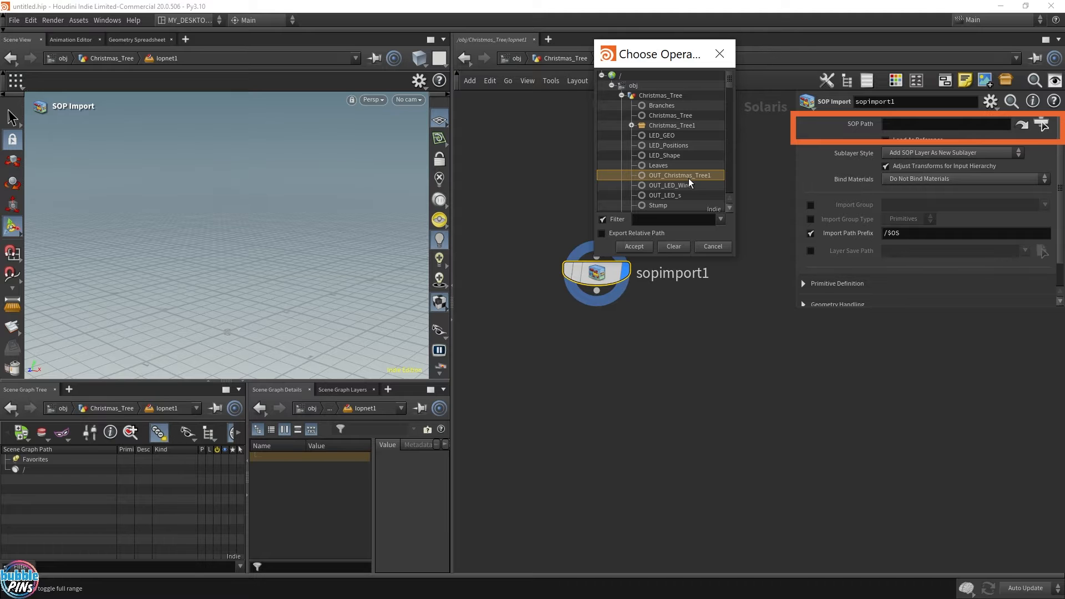
drag(326, 208, 326, 190)
- Close the Scene Graph Details and Scene Graph Layers panes and enlarge the Scene Graph Tree
click(310, 390)
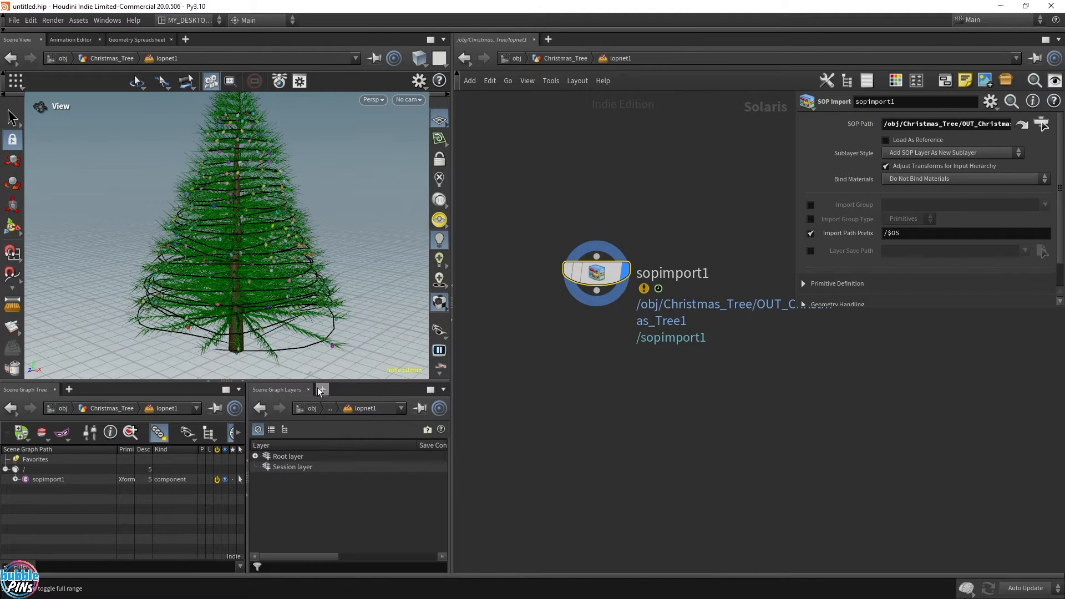
click(309, 390)
drag(351, 418, 351, 367)
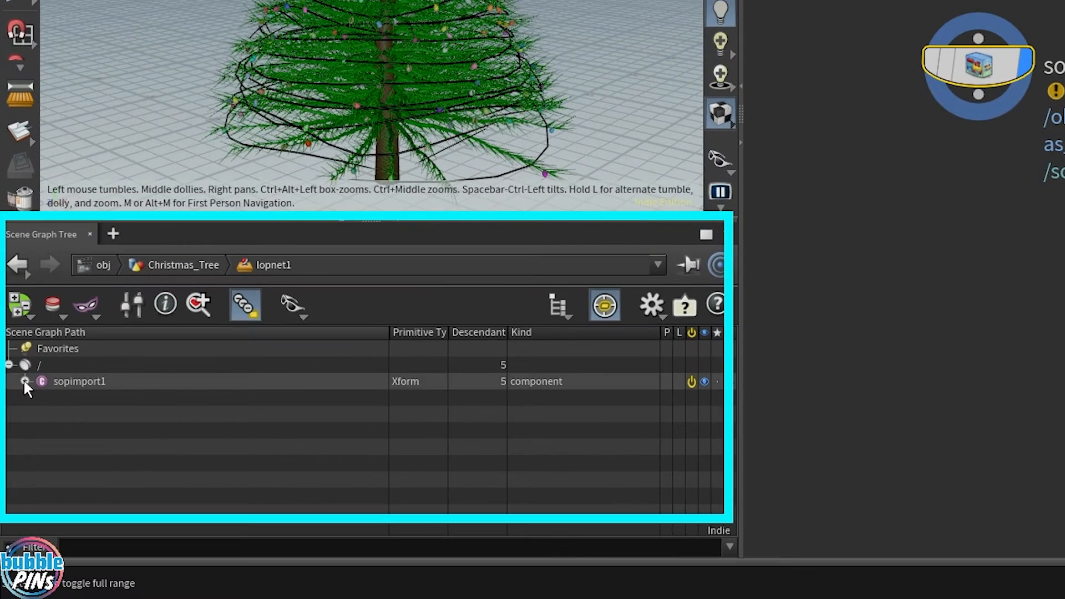
- Expand sopimport1 in the scene graph and highlight the Branch, leaves, leds and wires meshes one by one
click(71, 382)
click(25, 381)
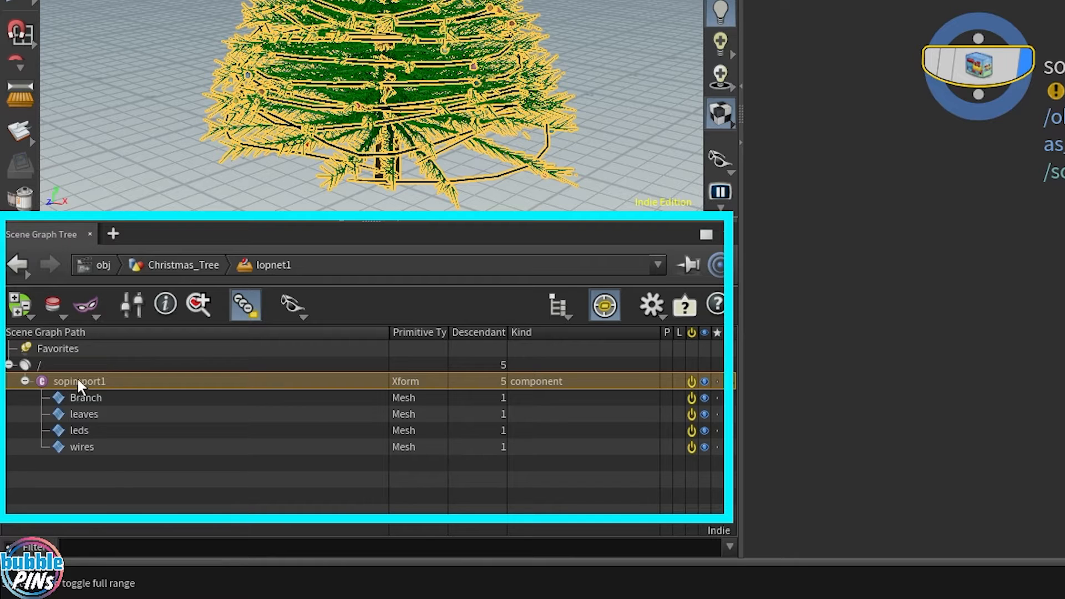
click(86, 397)
click(93, 414)
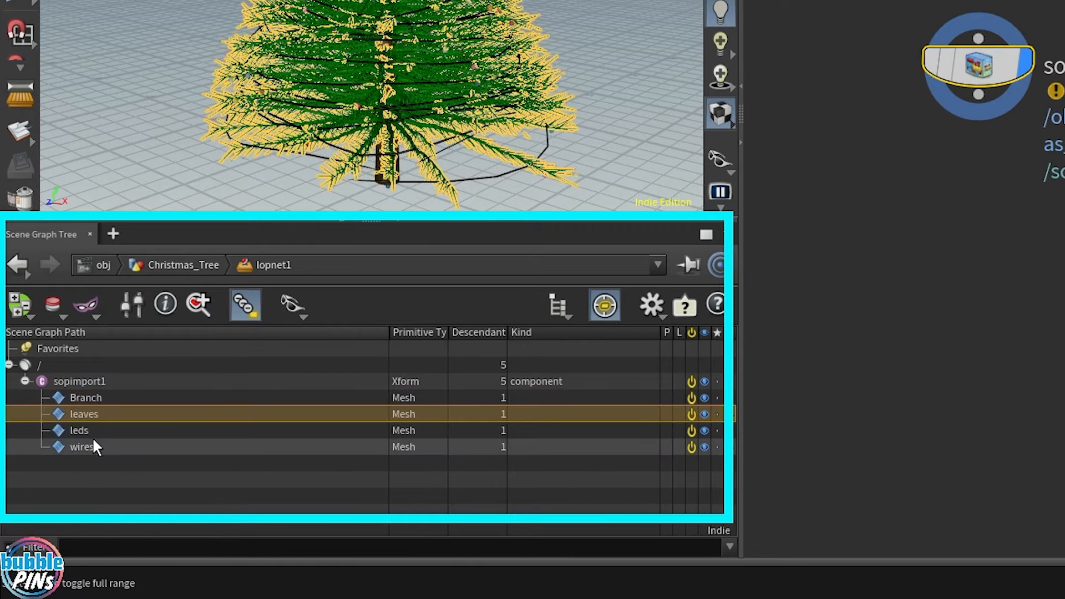
click(92, 434)
click(91, 448)
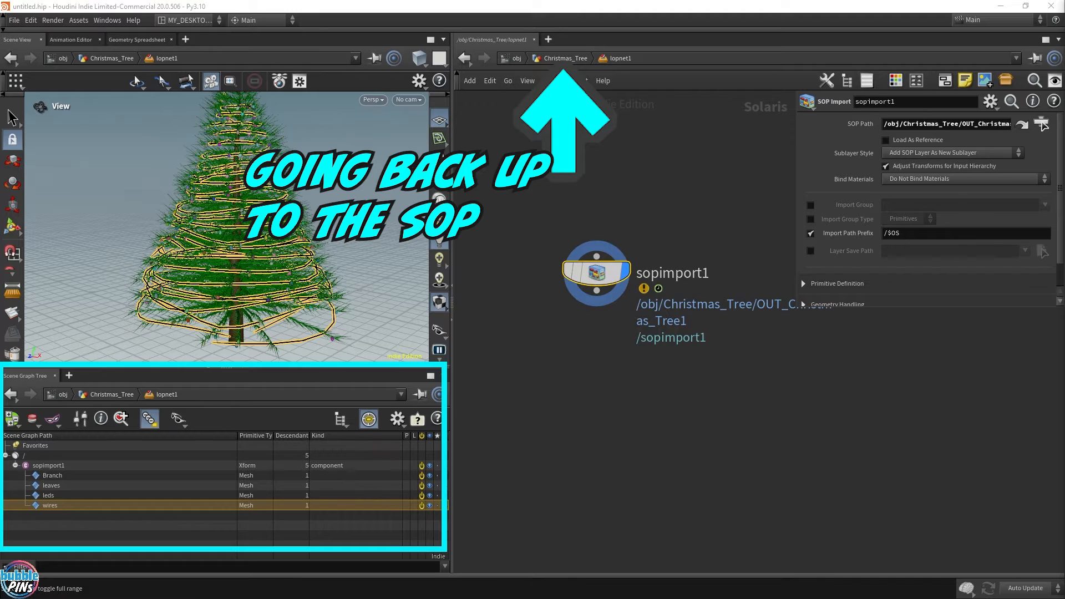
- Return to the Christmas_Tree geometry network and inspect the four name Attribute Wrangles by displaying each one's geometry
click(541, 55)
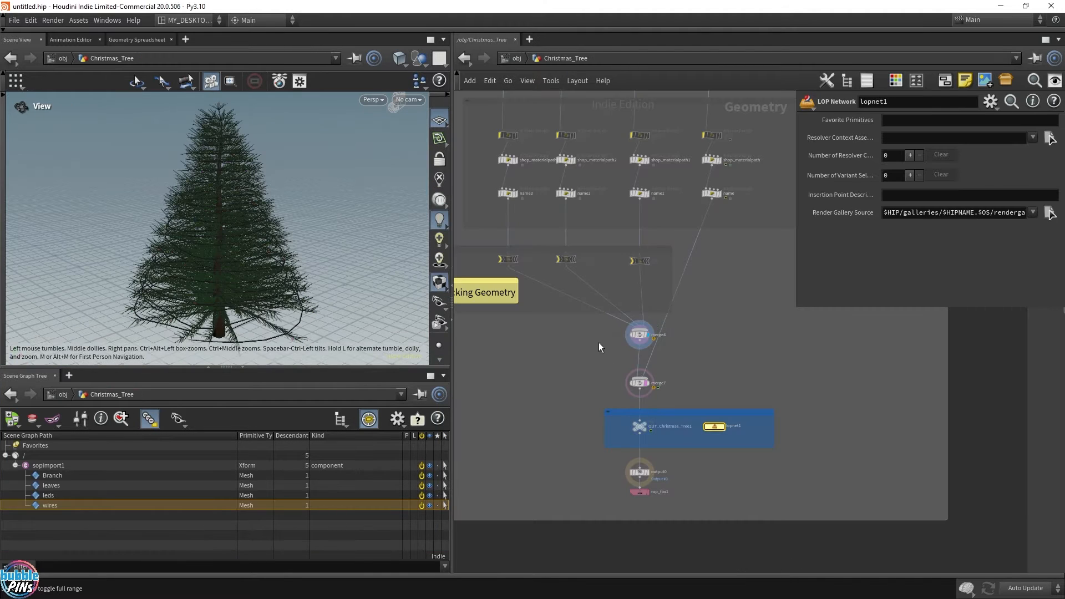
click(639, 334)
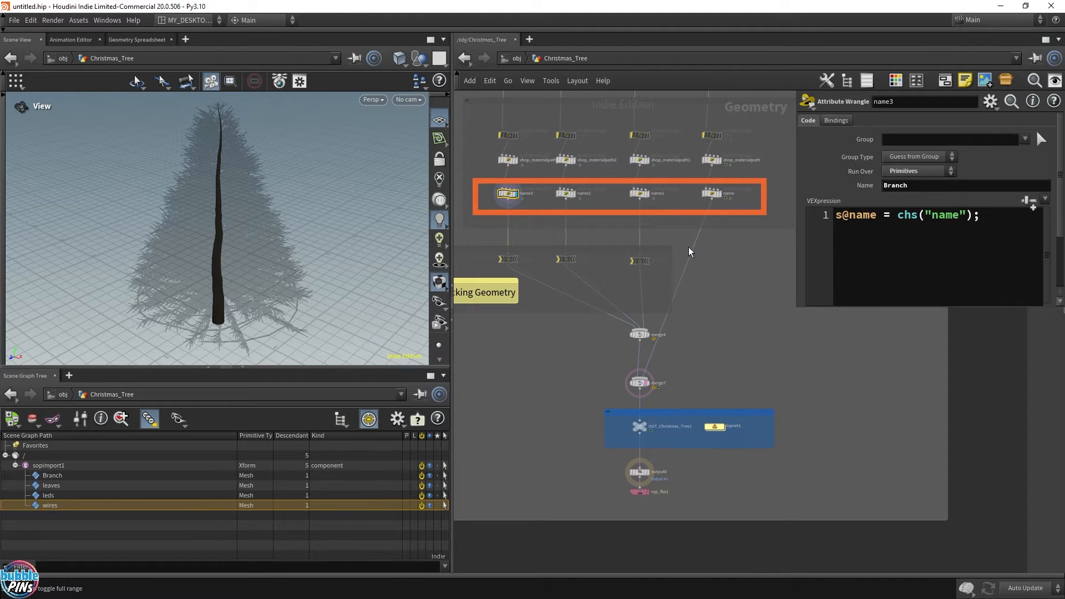
click(573, 193)
click(647, 199)
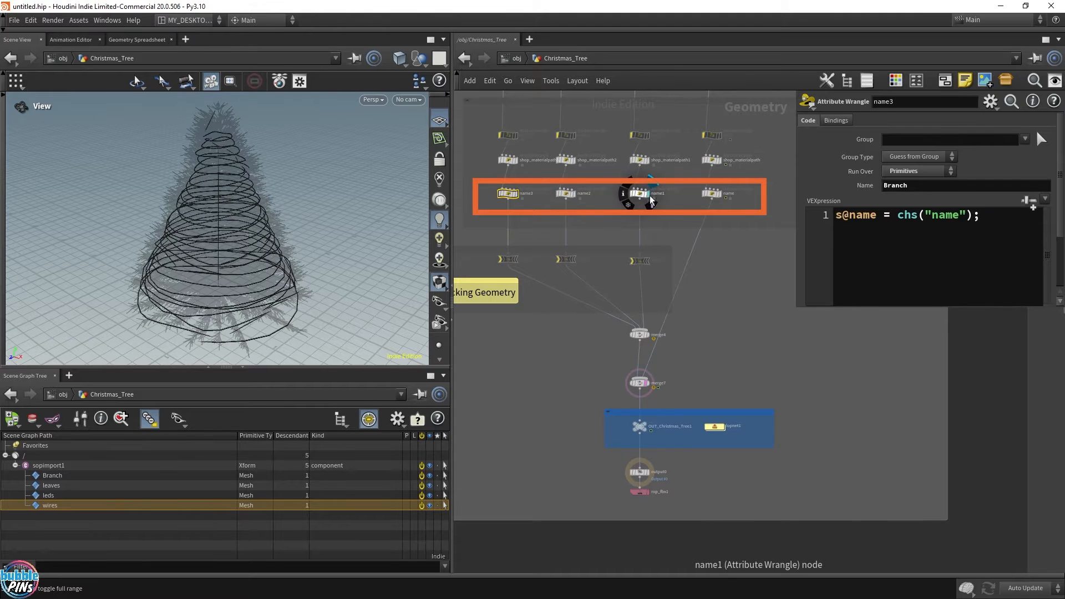
click(723, 197)
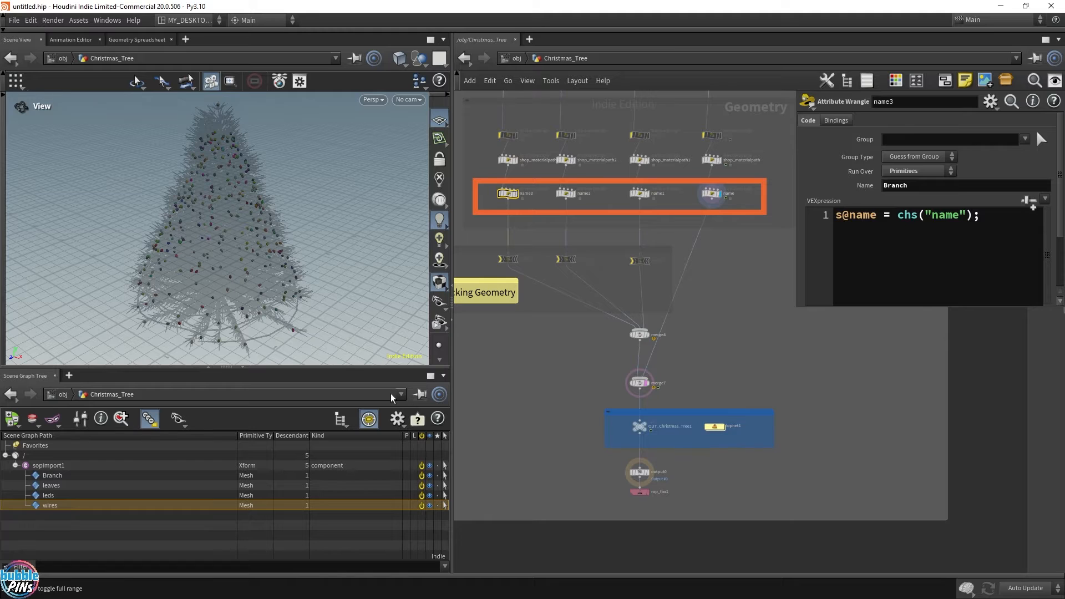
- Add a Geometry Spreadsheet beside the Scene Graph Tree and show its primitive attributes
click(69, 376)
mouse_move(88, 403)
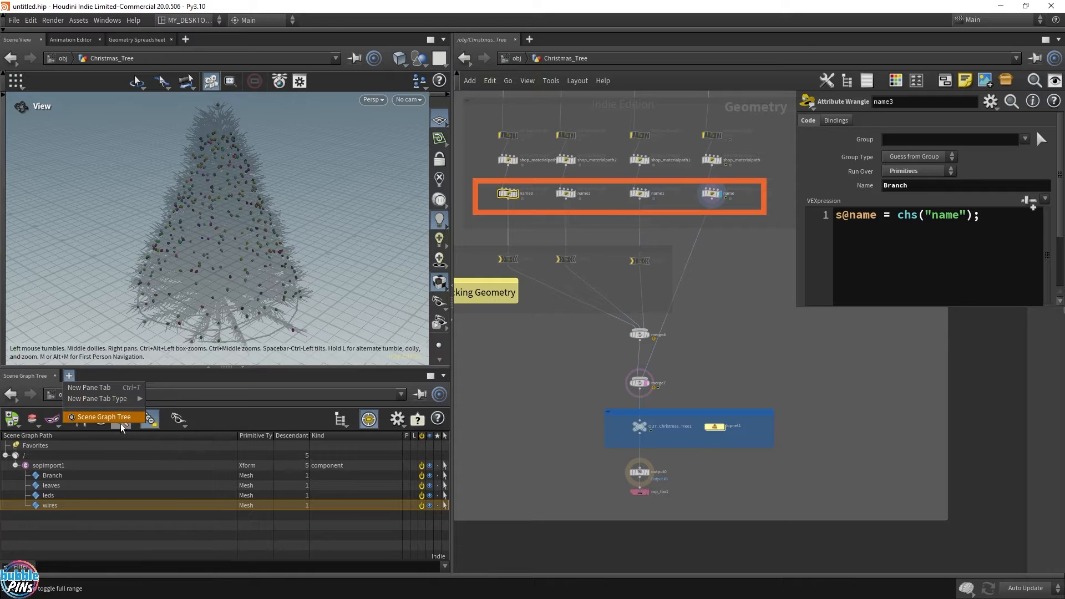
mouse_move(179, 521)
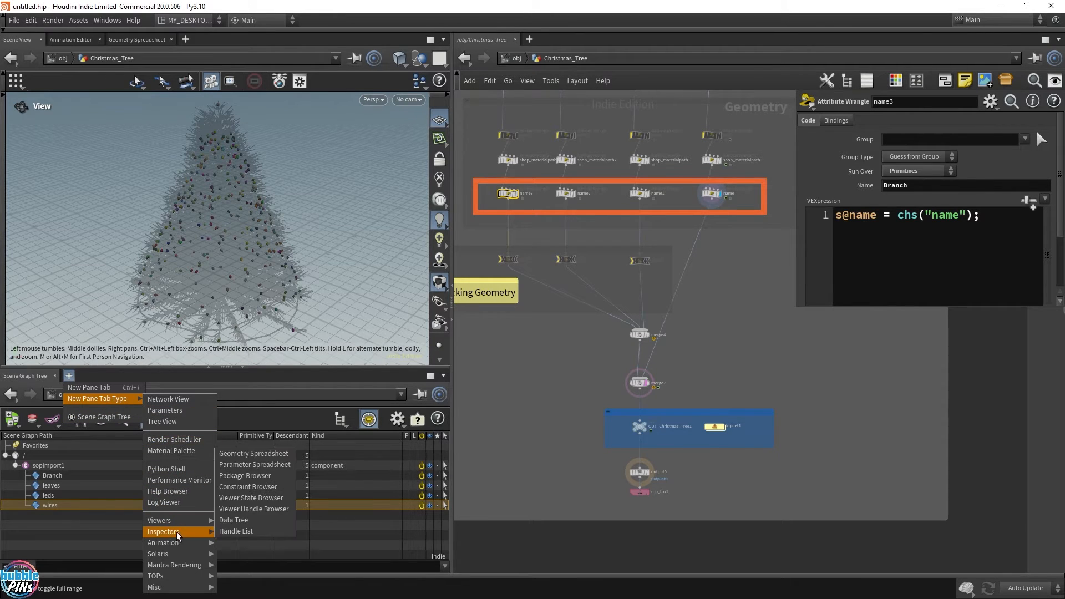
click(254, 454)
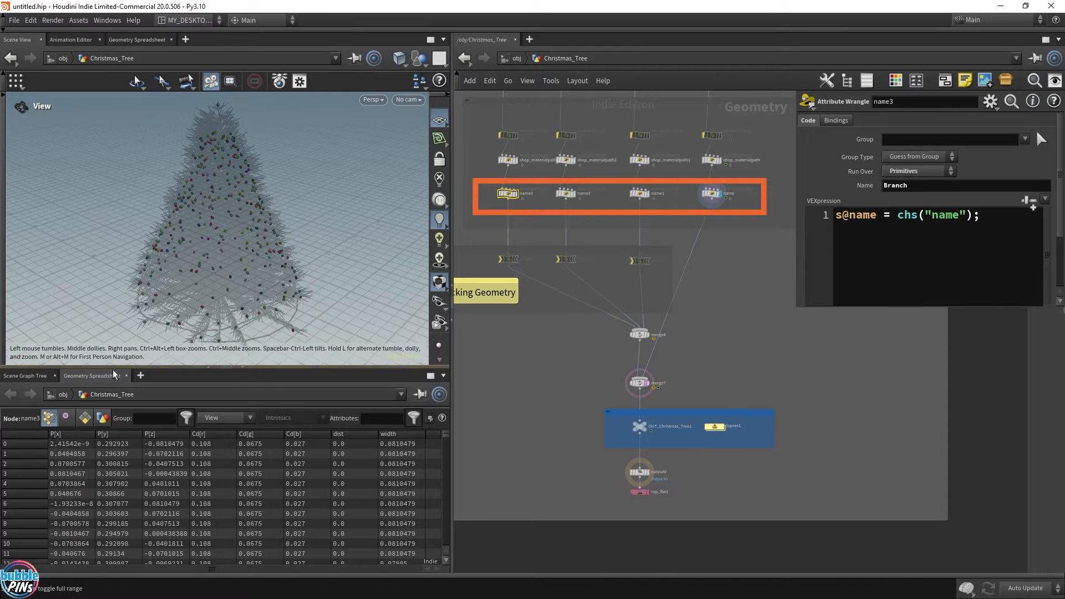
click(84, 418)
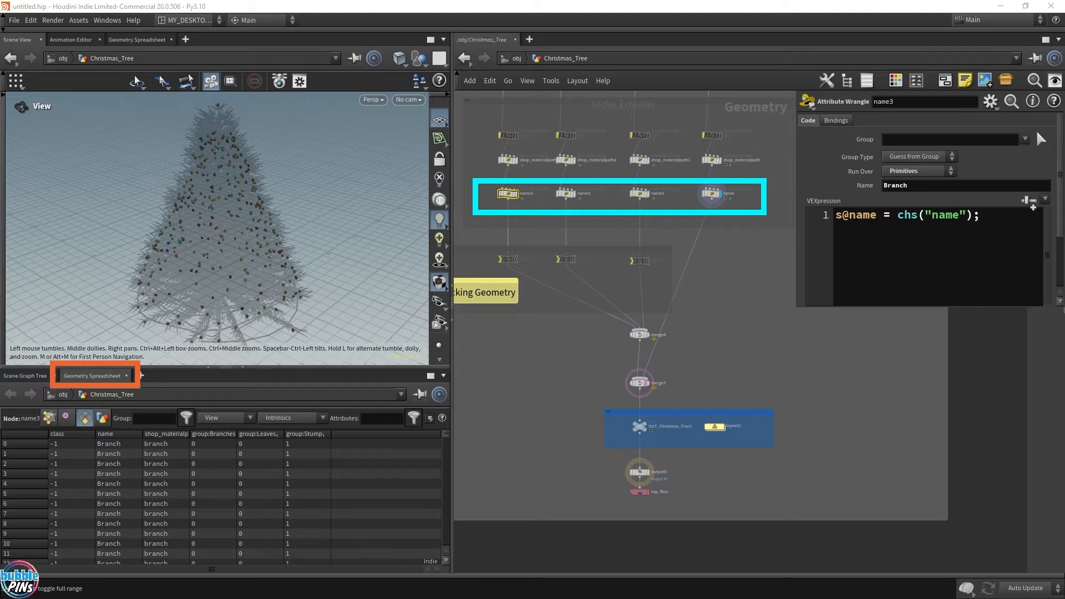
- Inspect the name primitive attribute produced by the leaves and wires Attribute Wrangles in the Geometry Spreadsheet, along with their VEX expression
click(573, 195)
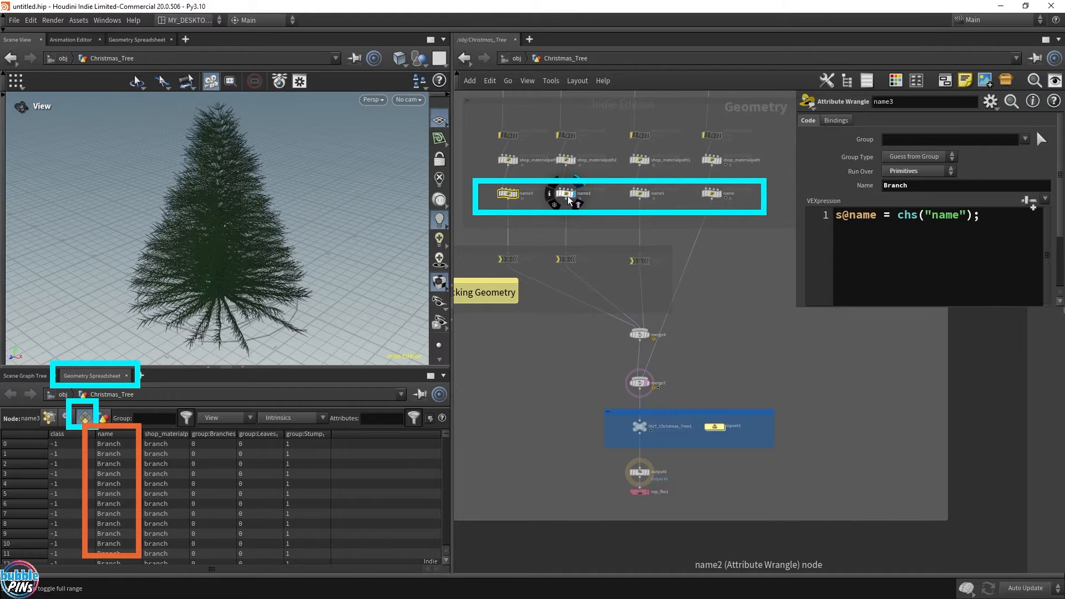
click(566, 197)
drag(911, 187, 856, 191)
click(1010, 223)
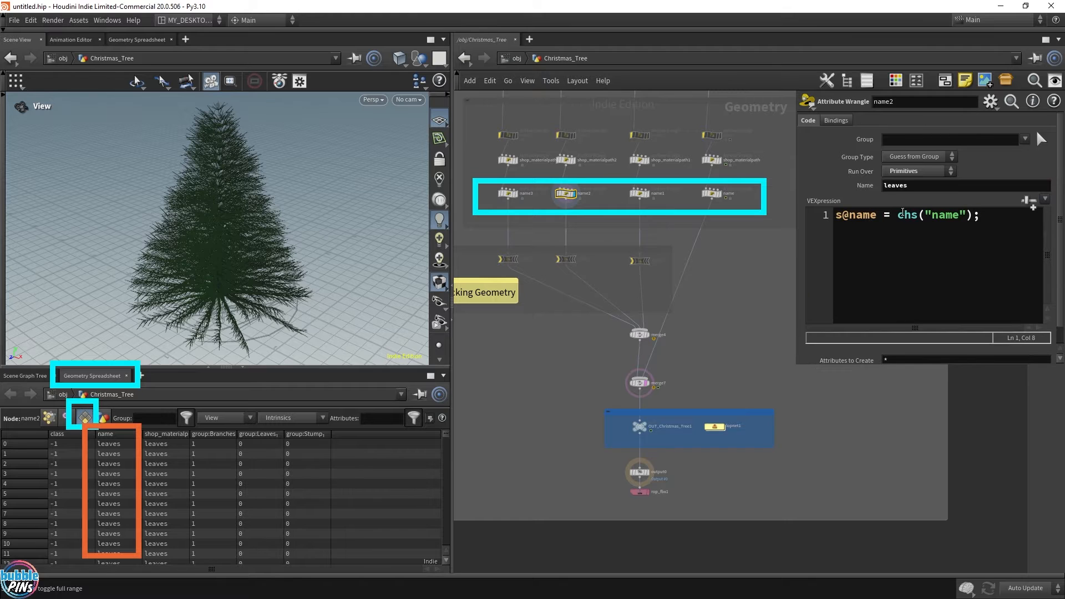
drag(1010, 223, 800, 254)
click(639, 193)
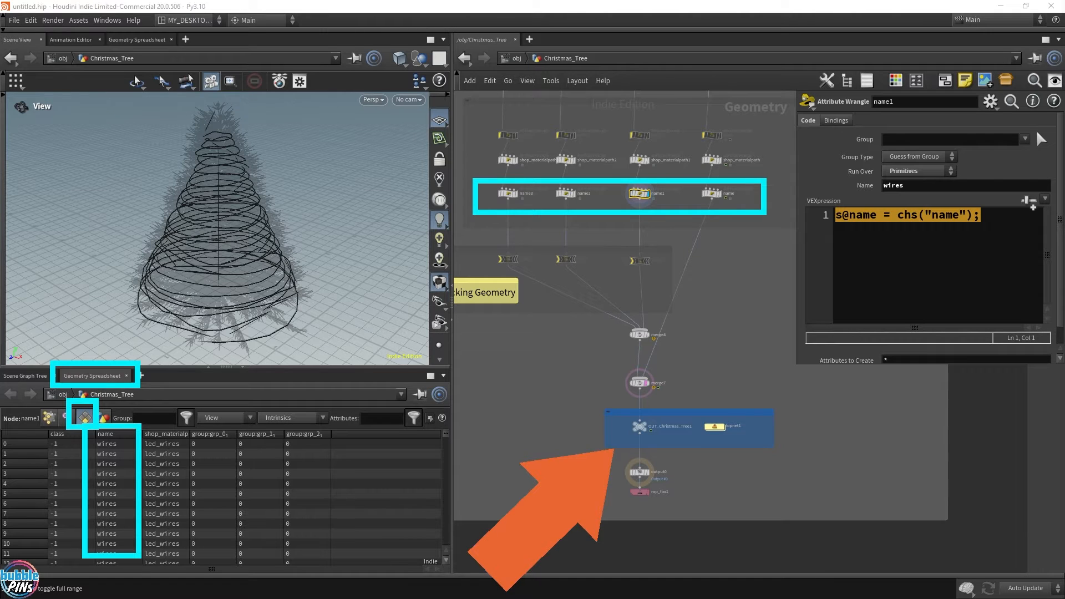
- Enter lopnet1 and highlight the Branch, leaves, leds and wires meshes under sopimport1 one by one
scroll(702, 420, up, 5)
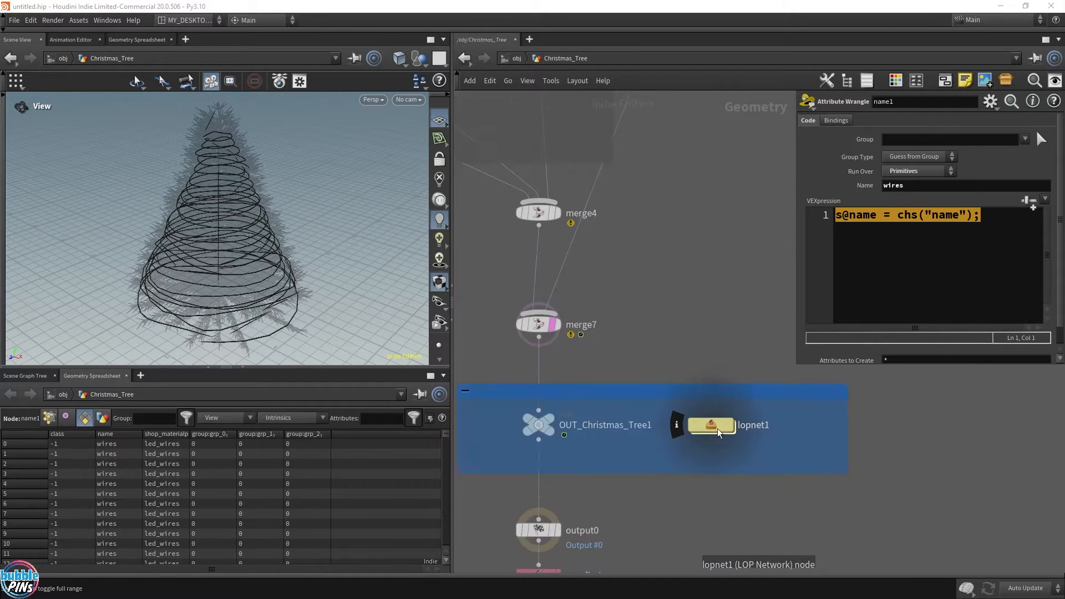
click(746, 437)
double_click(744, 437)
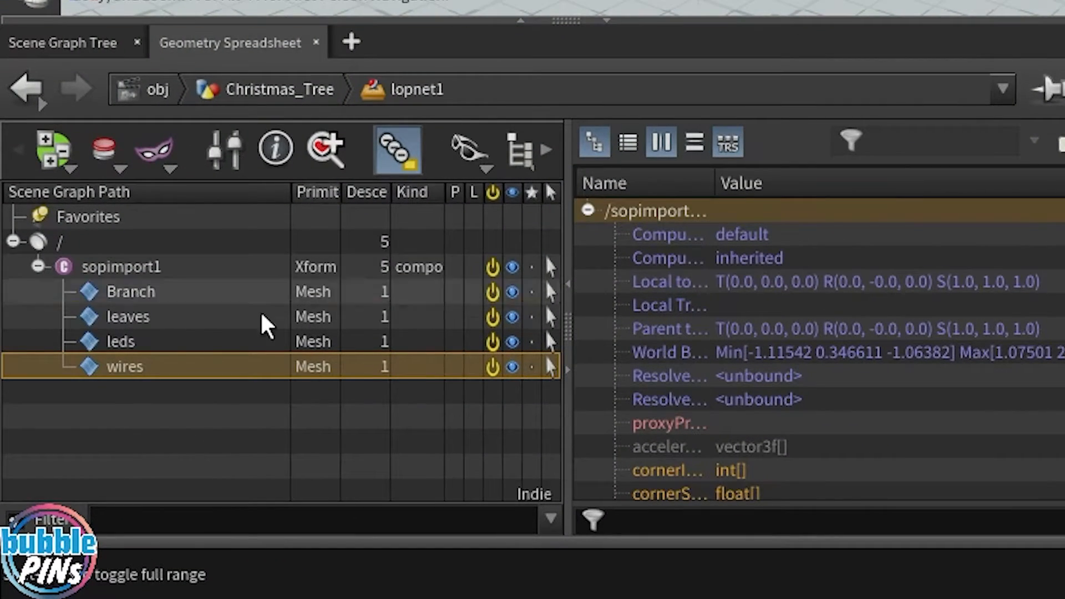
click(143, 299)
click(147, 319)
click(142, 348)
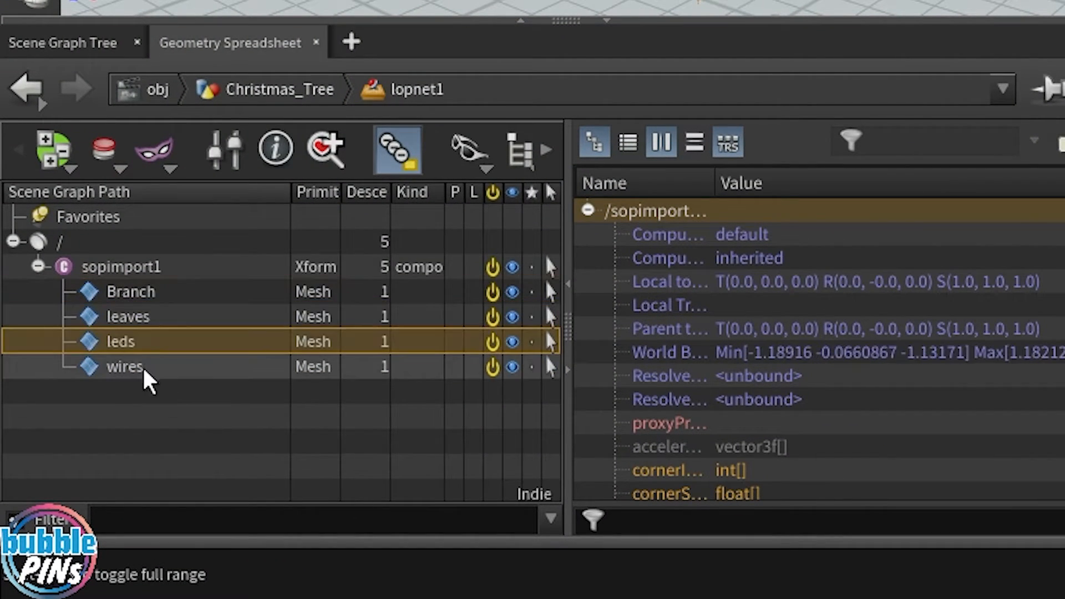
click(145, 365)
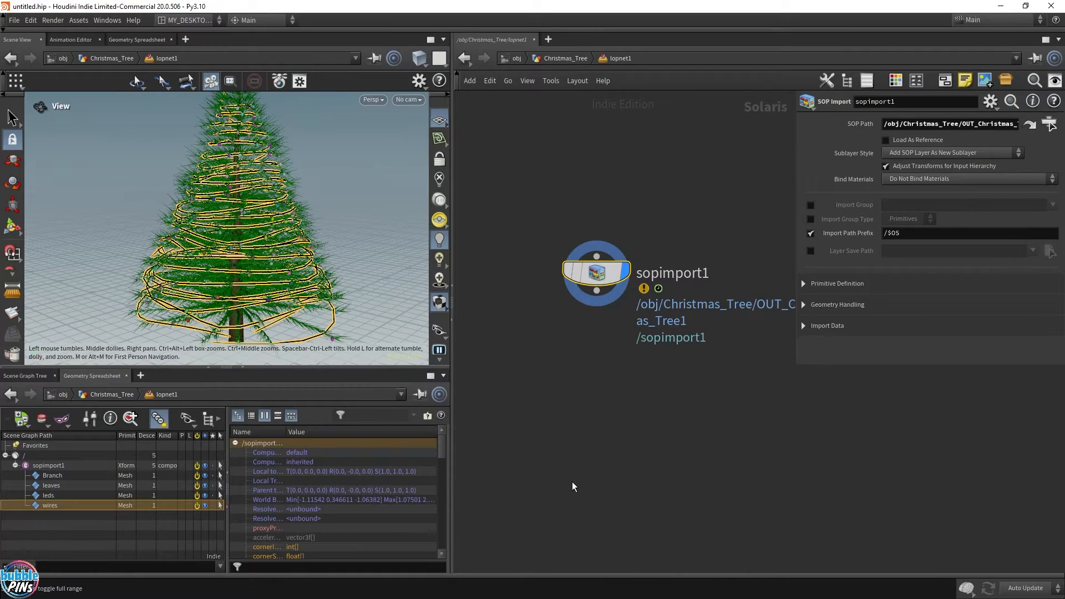
- Bypass the four name Attribute Wrangles in the Christmas_Tree network and check the resulting scene graph inside lopnet1
click(564, 58)
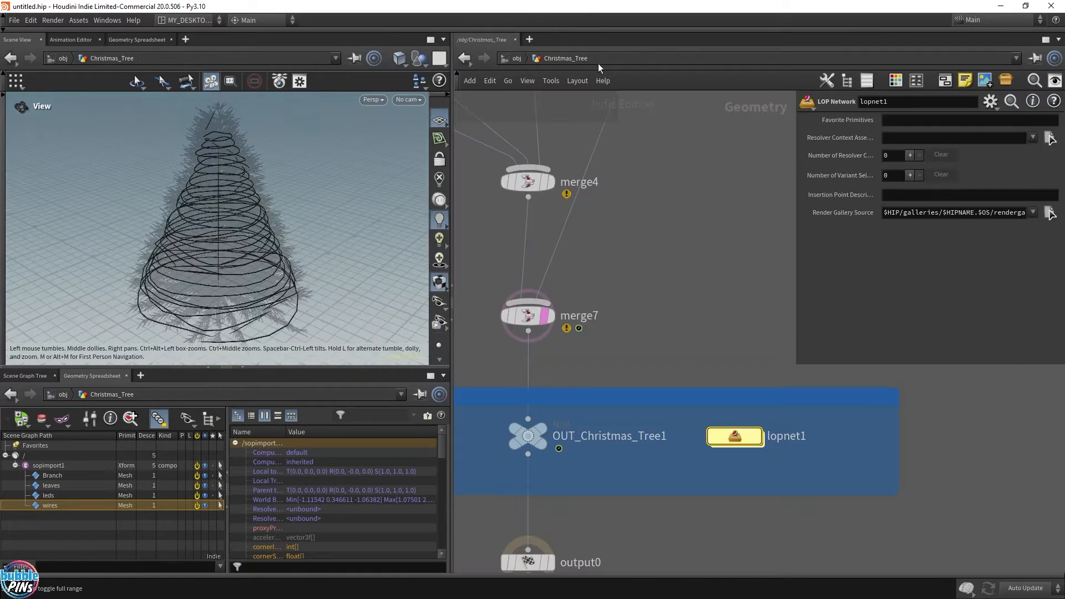
middle_drag(535, 282, 509, 369)
drag(462, 366, 739, 392)
click(740, 393)
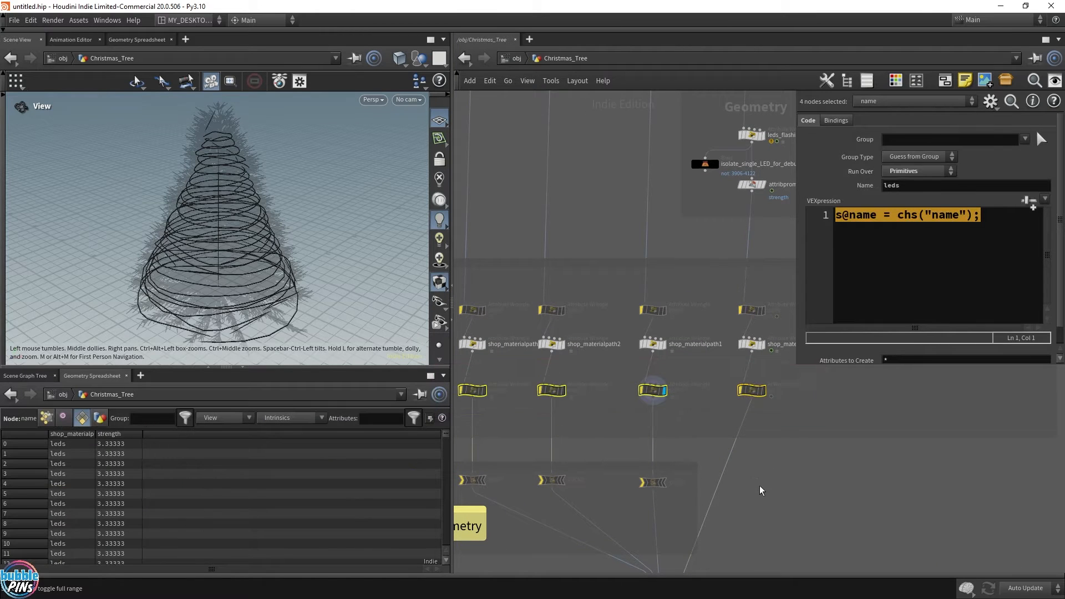
middle_drag(756, 482, 714, 205)
middle_drag(727, 420, 707, 362)
double_click(697, 373)
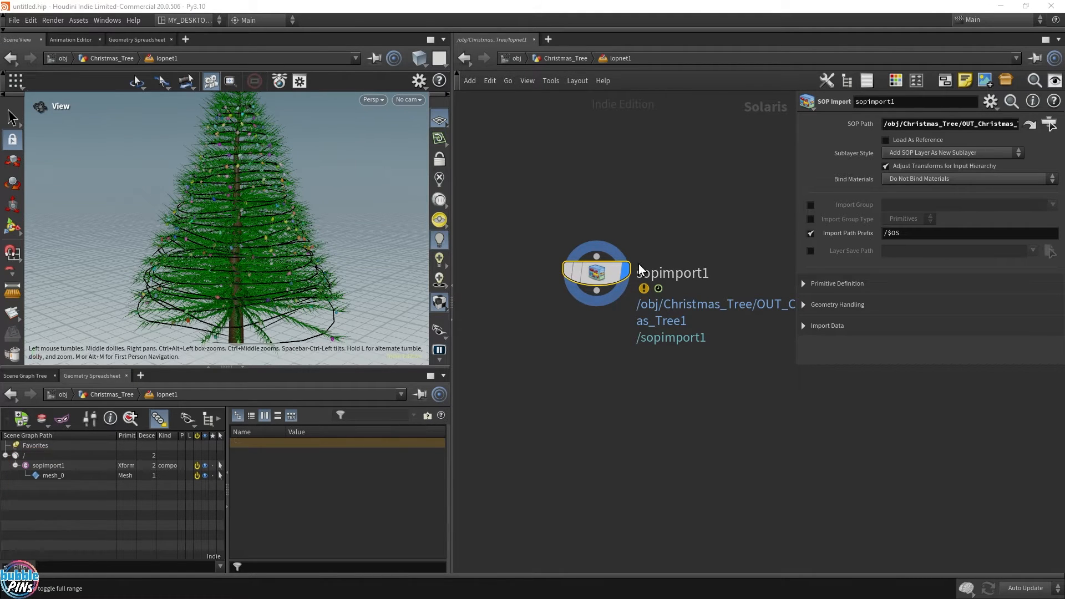
key(u)
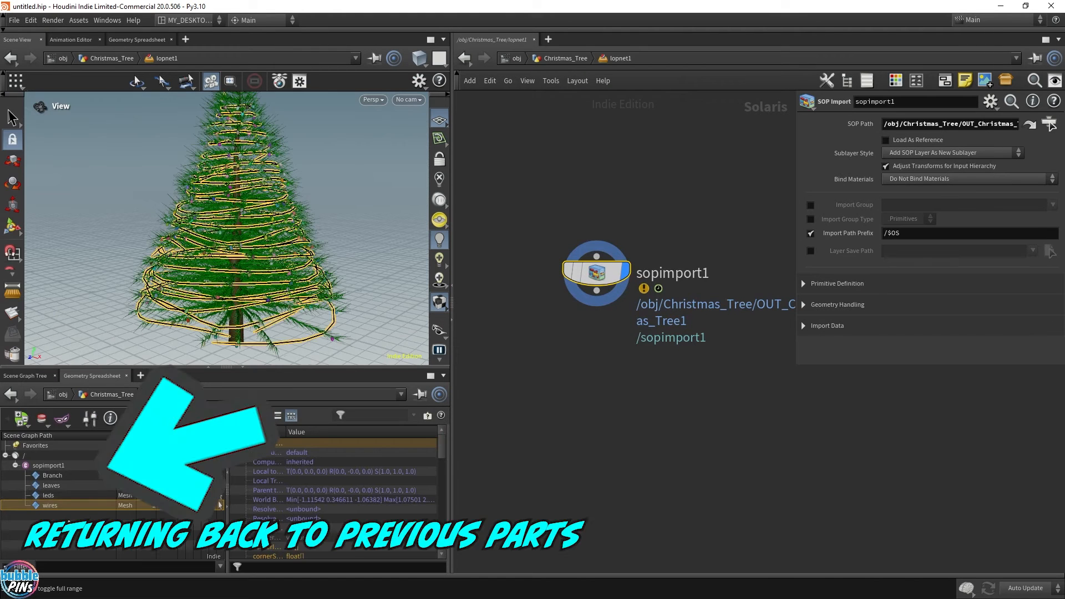
- Highlight each named mesh of the tree in the scene graph, finishing with the parent sopimport1 primitive
click(62, 487)
click(57, 497)
click(58, 505)
click(58, 477)
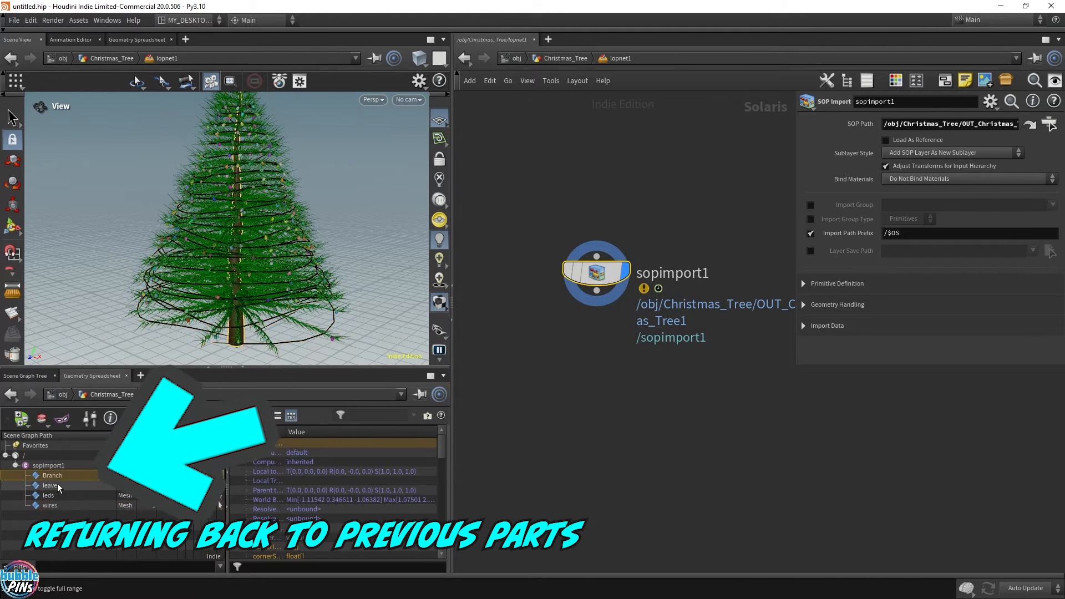
click(58, 484)
click(53, 495)
click(49, 465)
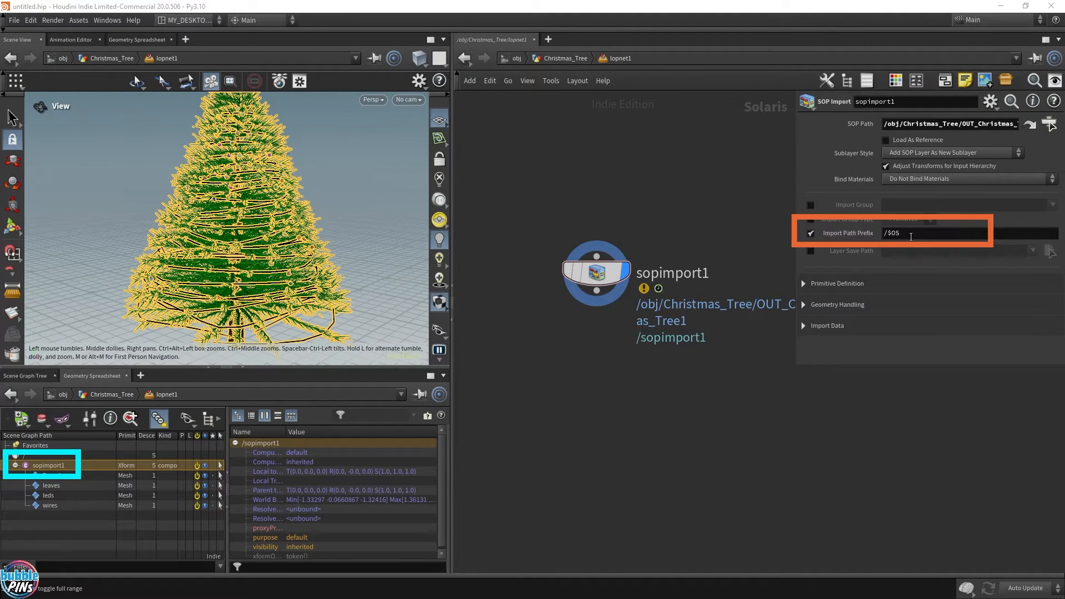
- Set the Import Path Prefix of sopimport1 to /Christmas_Tree
double_click(893, 234)
drag(892, 239, 891, 239)
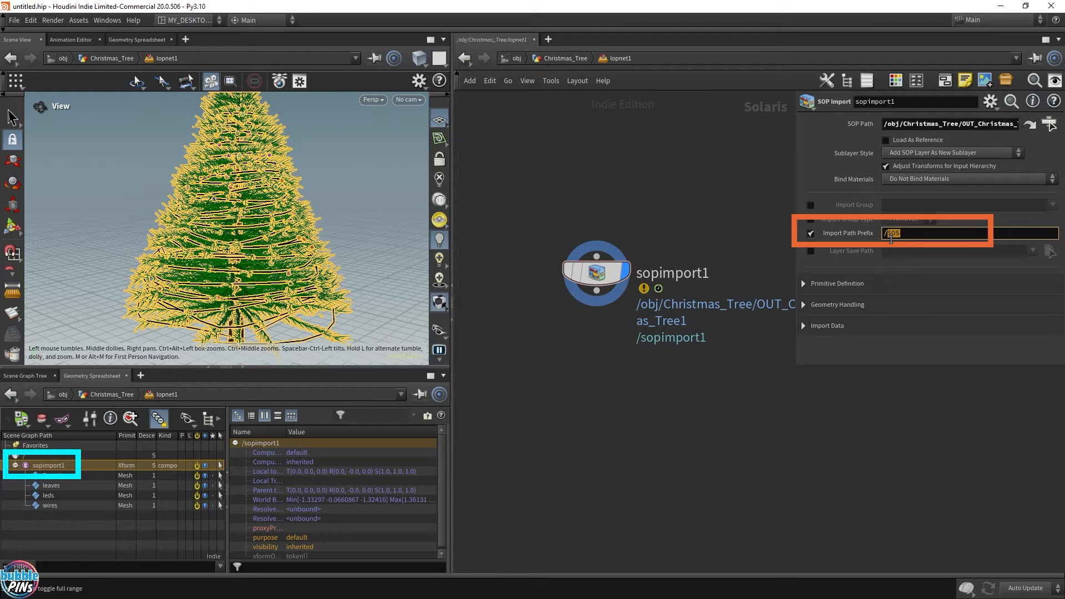
key(BackSpace)
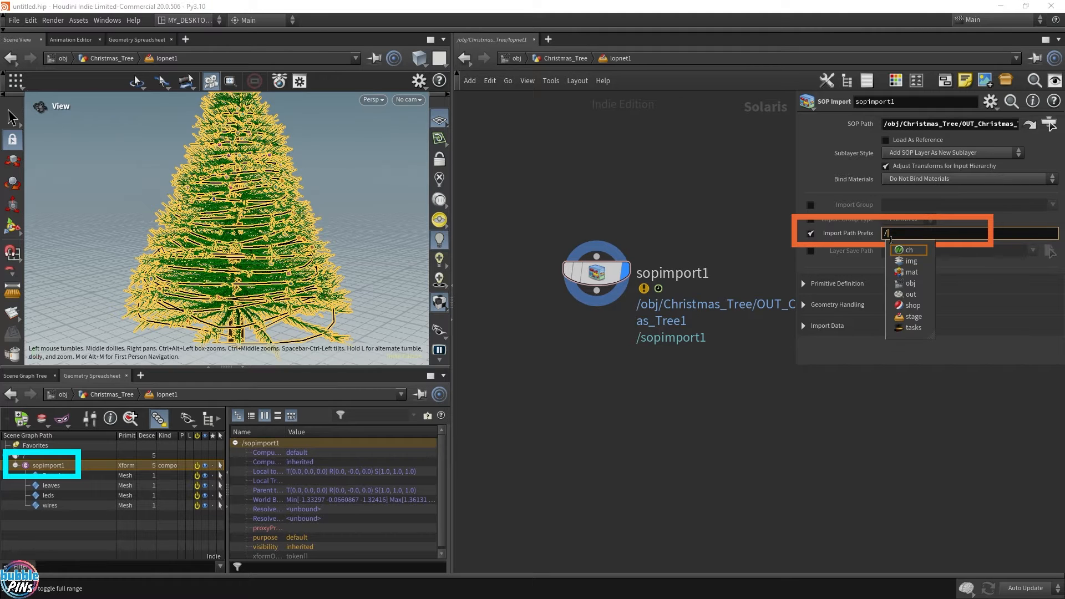
text(Christmas_Tree)
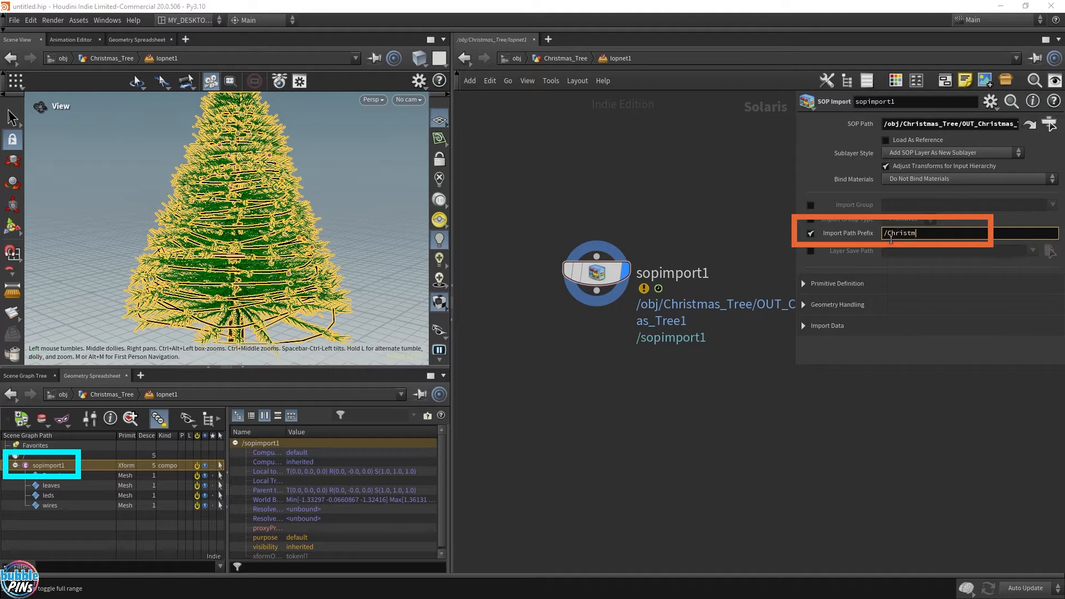
key(Return)
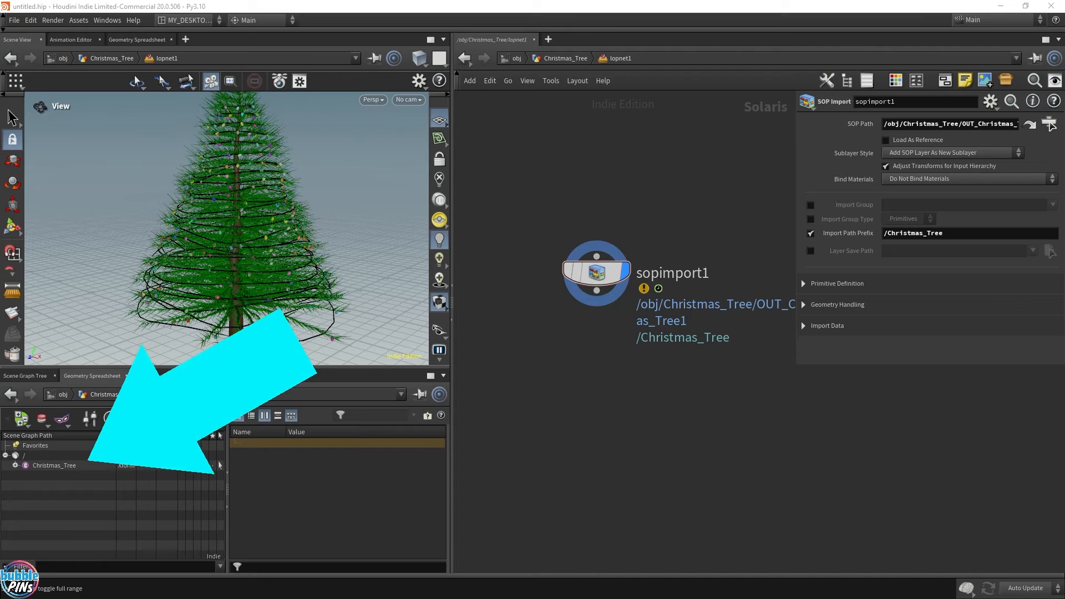
- Expand Christmas_Tree in the scene graph and highlight its leaves, leds and wires meshes
click(15, 465)
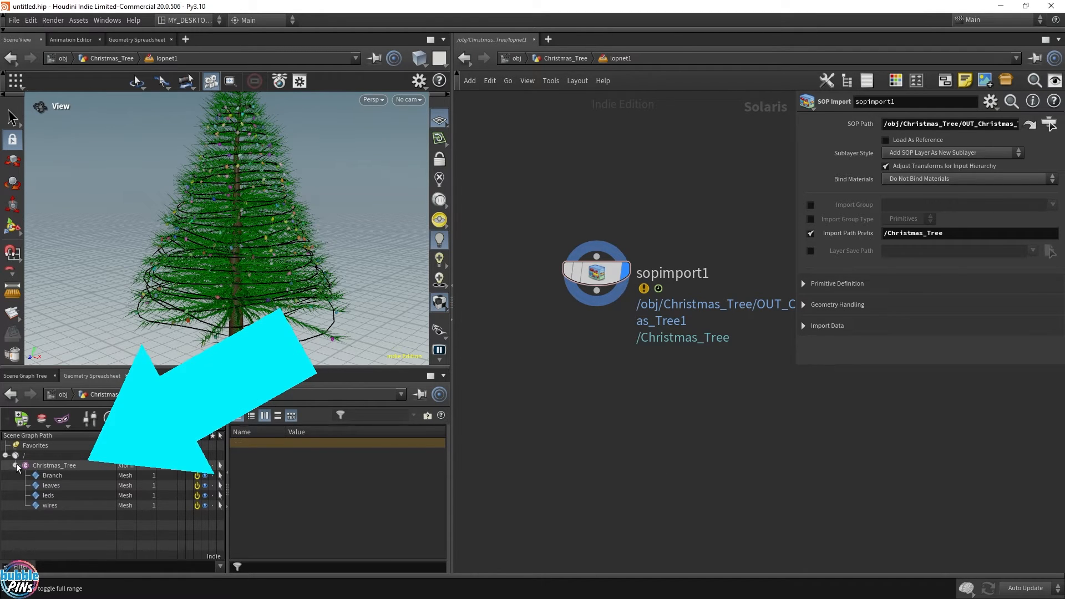
click(49, 486)
click(48, 495)
click(48, 506)
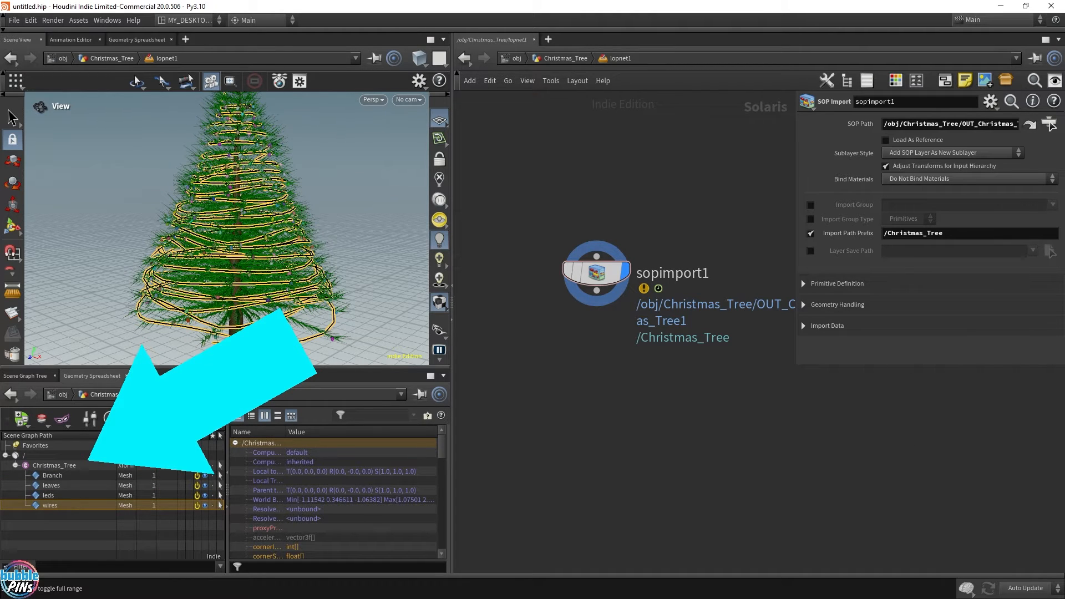
- Extend the Import Path Prefix of sopimport1 to /Christmas_Tree/parts
click(972, 234)
text(/)
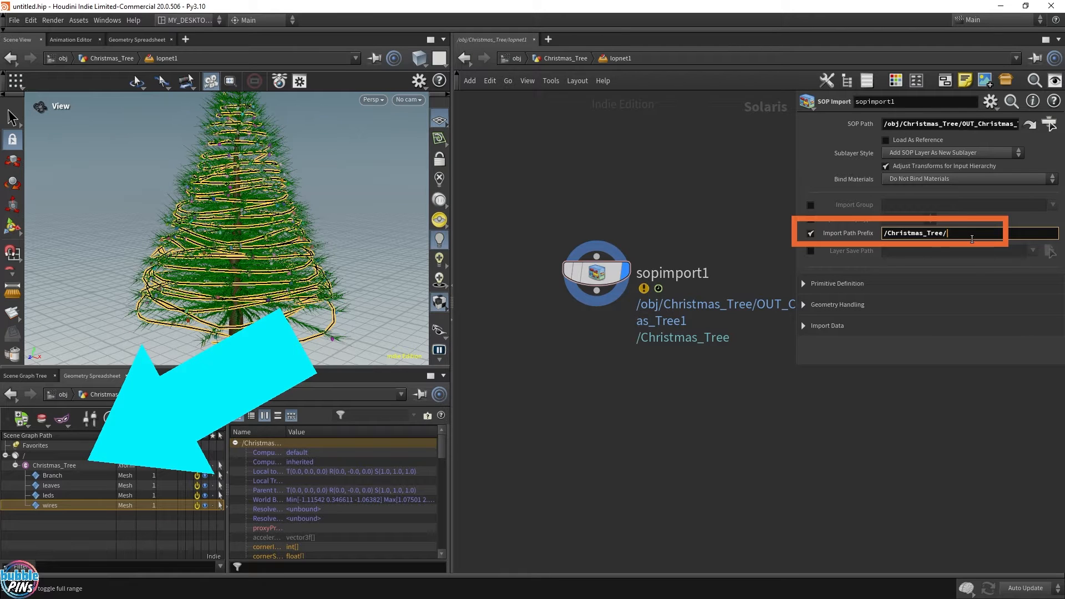
text(parts)
key(Return)
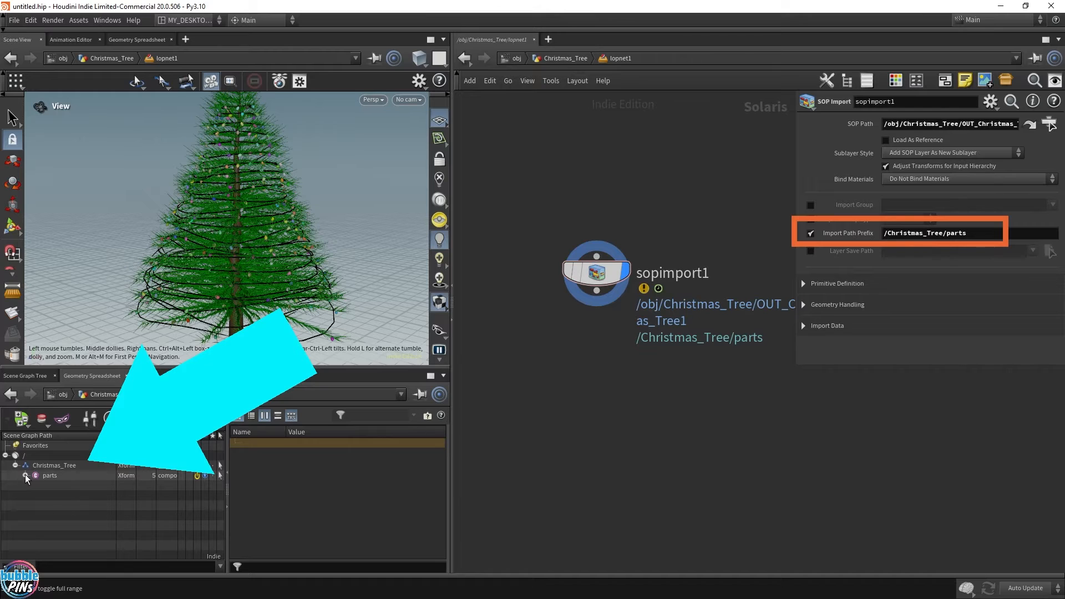
- Select and expand the parts primitive under Christmas_Tree, and highlight its leaves, leds and wires meshes
click(49, 476)
click(48, 478)
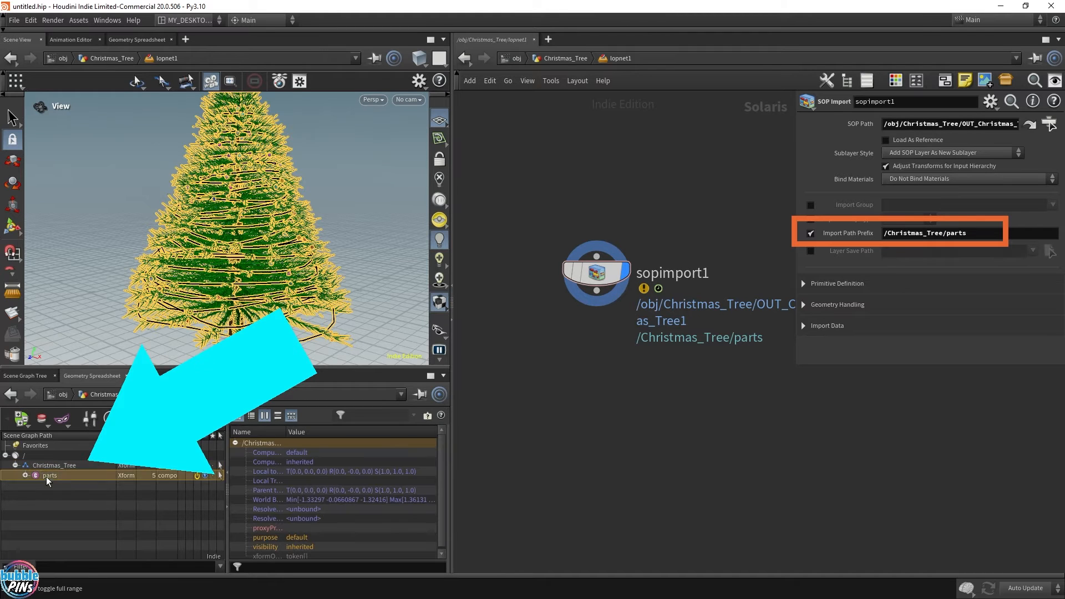
click(25, 475)
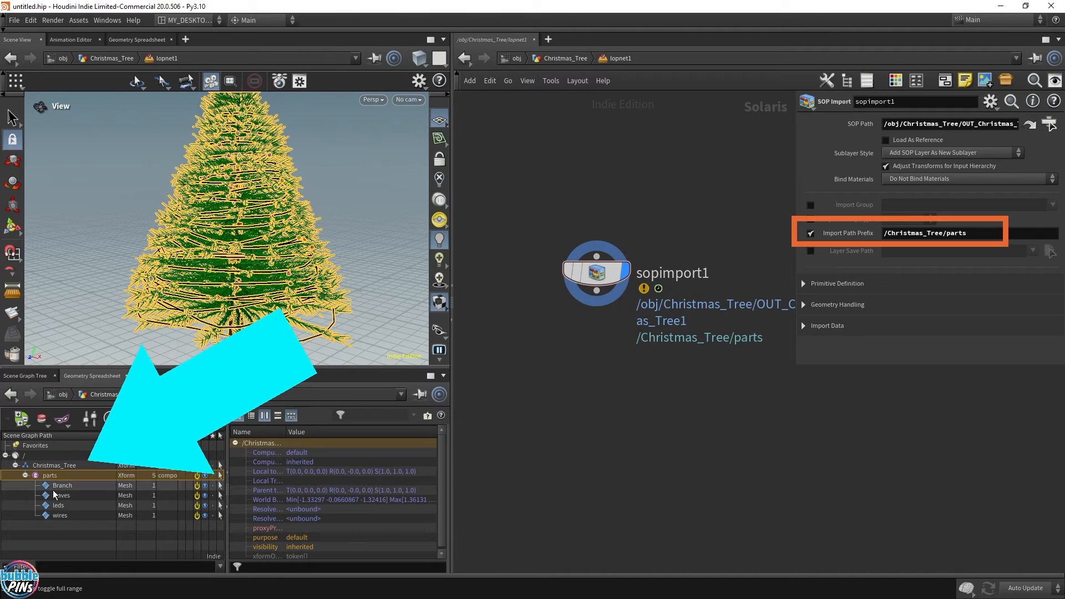
click(56, 494)
click(58, 506)
click(60, 515)
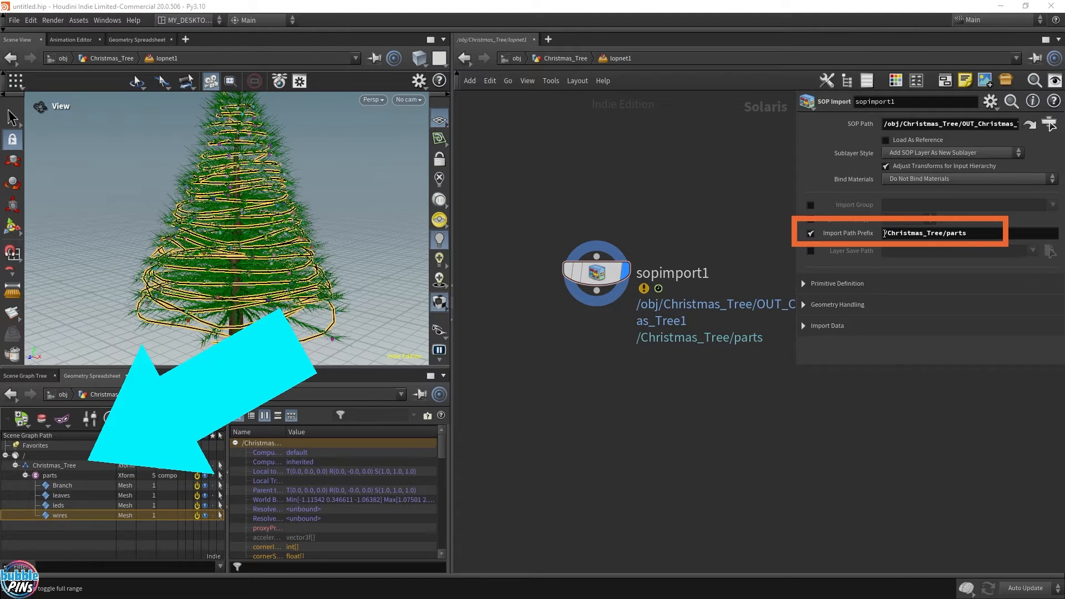
- Remove /parts from the Import Path Prefix so that it reads /Christmas_Tree
drag(946, 233, 1021, 235)
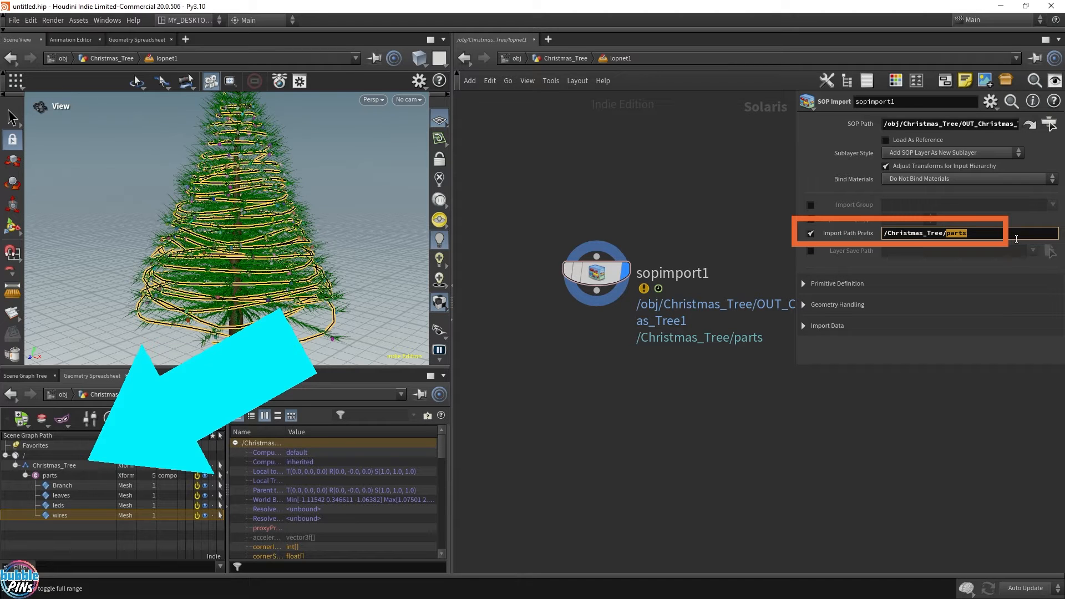
key(BackSpace)
key(BackSpace)
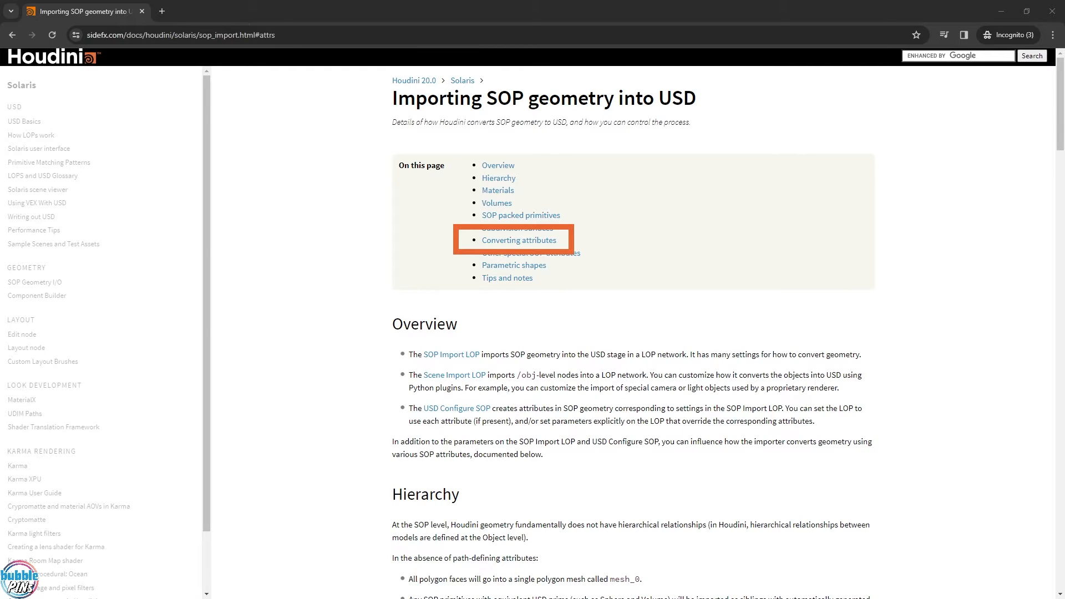
- In the browser, read the Converting attributes section of the Houdini page on importing SOP geometry into USD
click(510, 242)
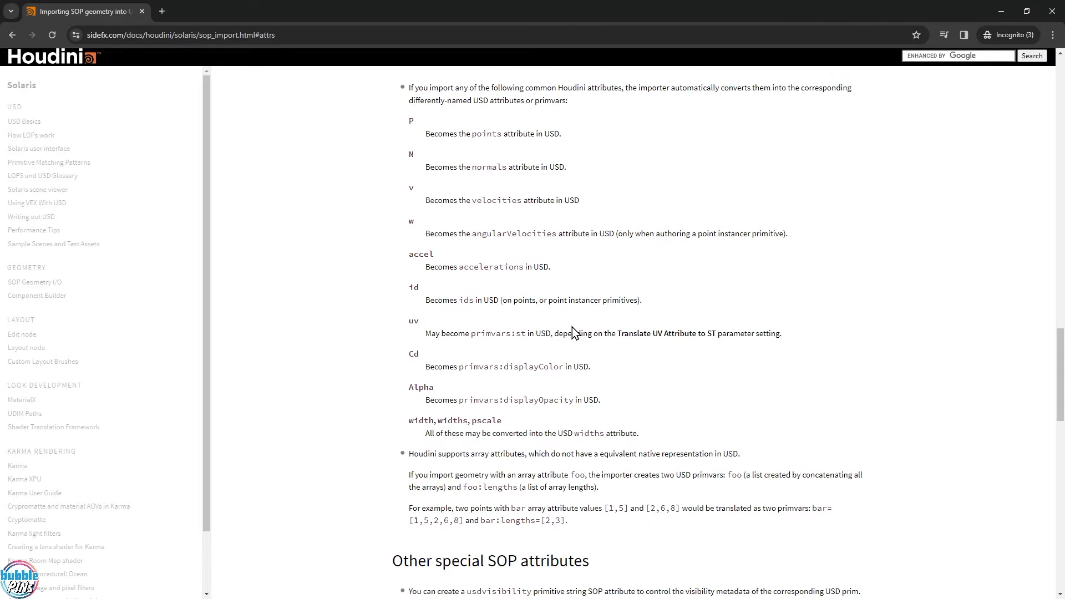
scroll(646, 232, up, 1)
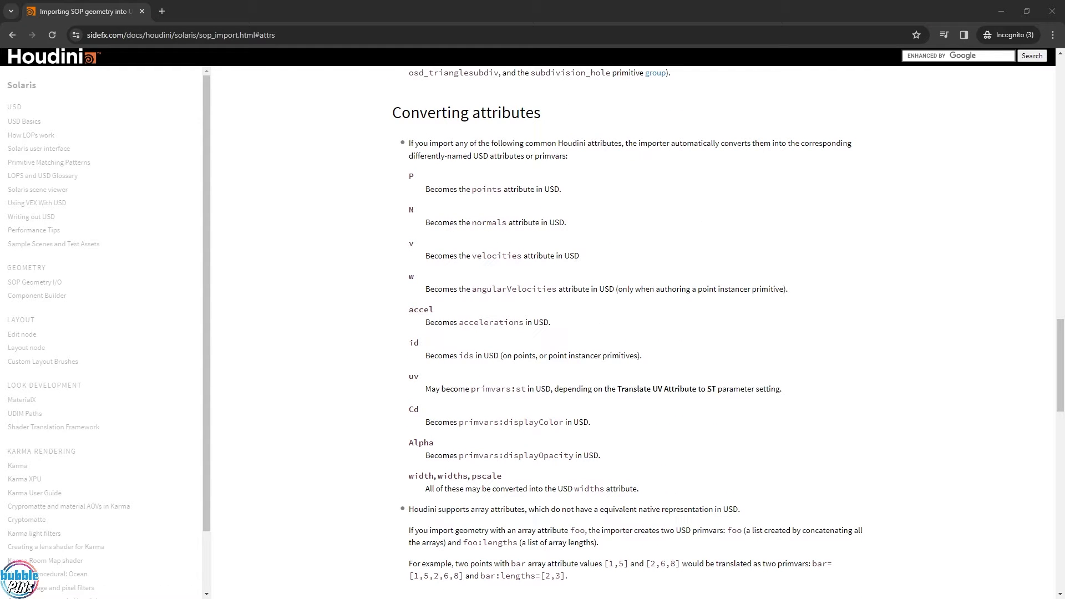
mouse_move(386, 161)
mouse_down()
mouse_move(406, 232)
mouse_move(509, 393)
mouse_move(639, 496)
mouse_move(804, 500)
mouse_up()
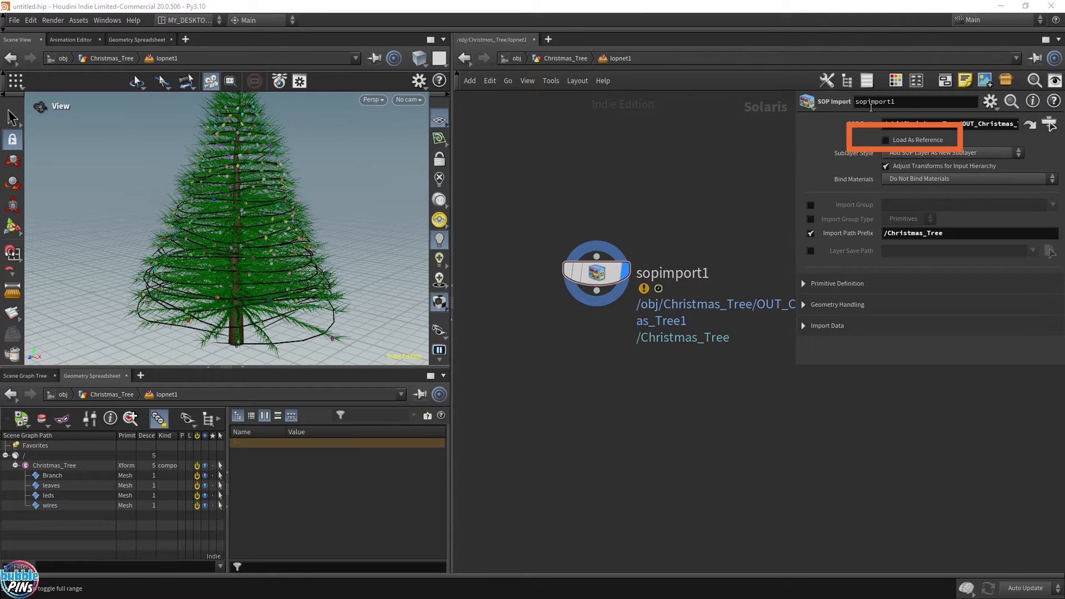
- Back in Houdini, enable Load As Reference on sopimport1 and clear its Import Path Prefix
click(885, 141)
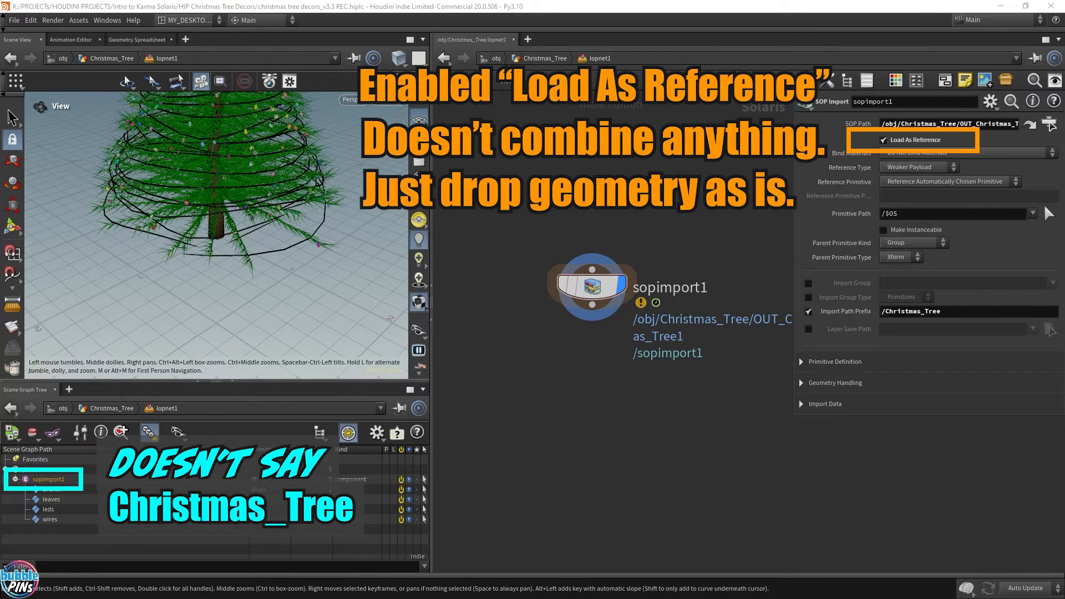
triple_click(946, 313)
key(BackSpace)
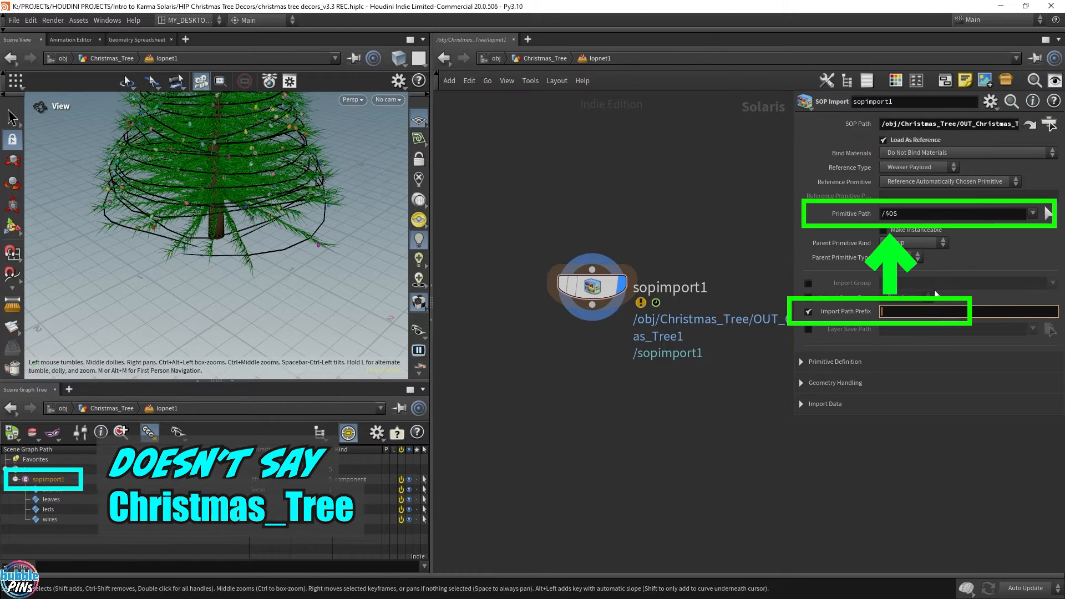
- Set the Primitive Path of sopimport1 to /Christmas_Tree and disable its Import Path Prefix
triple_click(913, 213)
text(/Christmas_Tree)
key(Return)
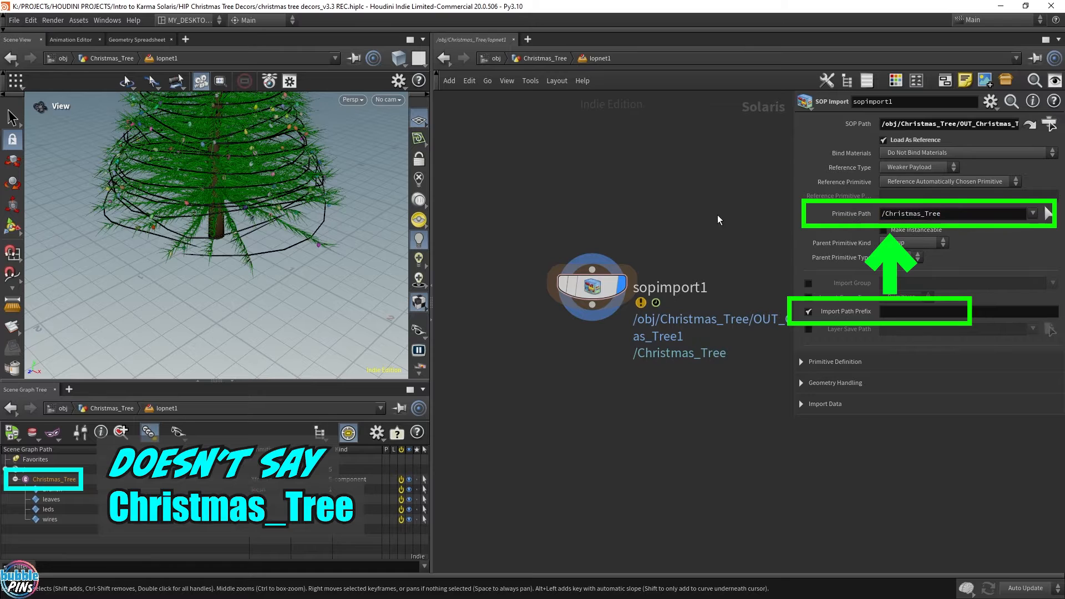
click(807, 312)
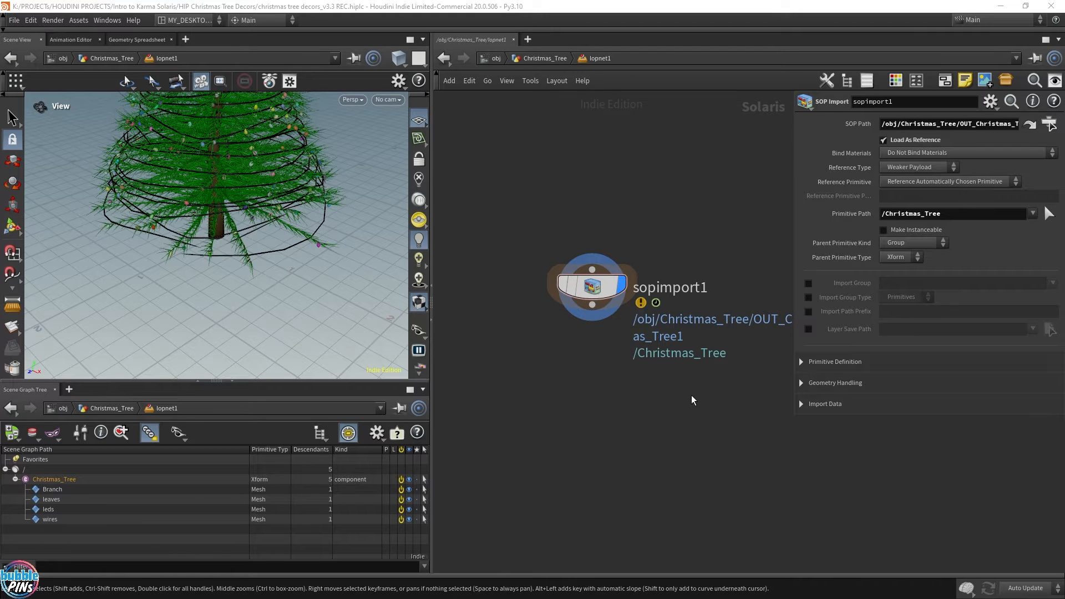
- Add a Material Library node below sopimport1, connect sopimport1 to its input and display it
key(Tab)
click(673, 347)
click(592, 424)
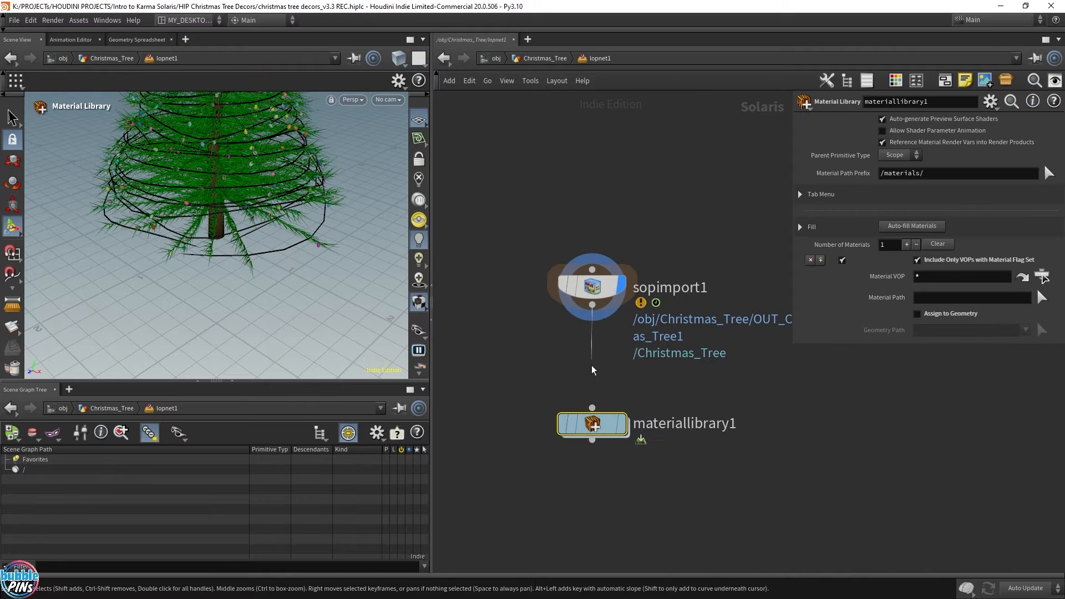
drag(599, 312, 589, 427)
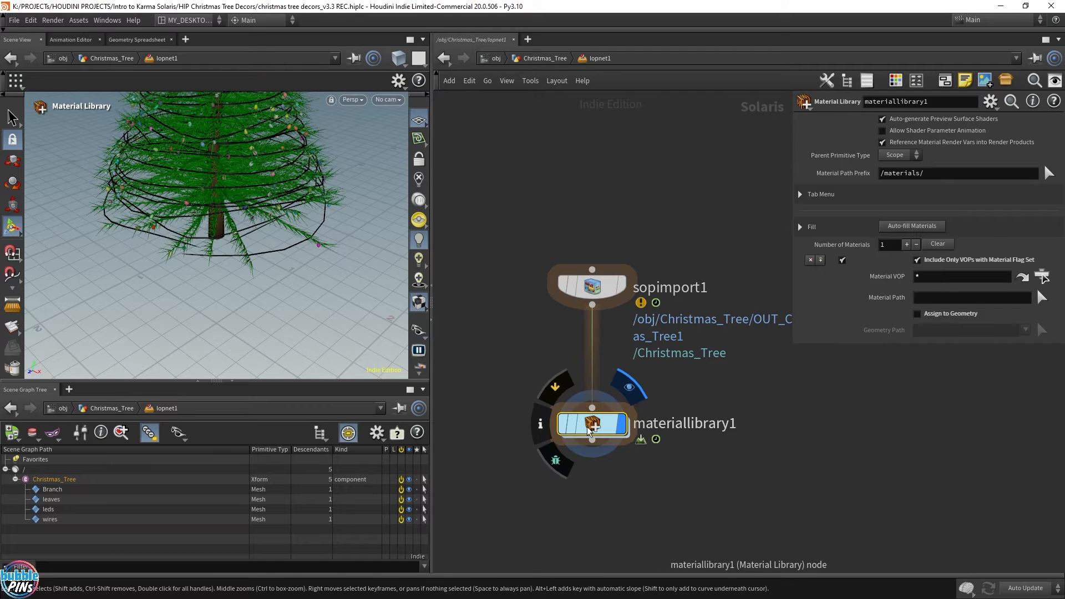
- Add a Karma Material Builder inside materiallibrary1
double_click(592, 426)
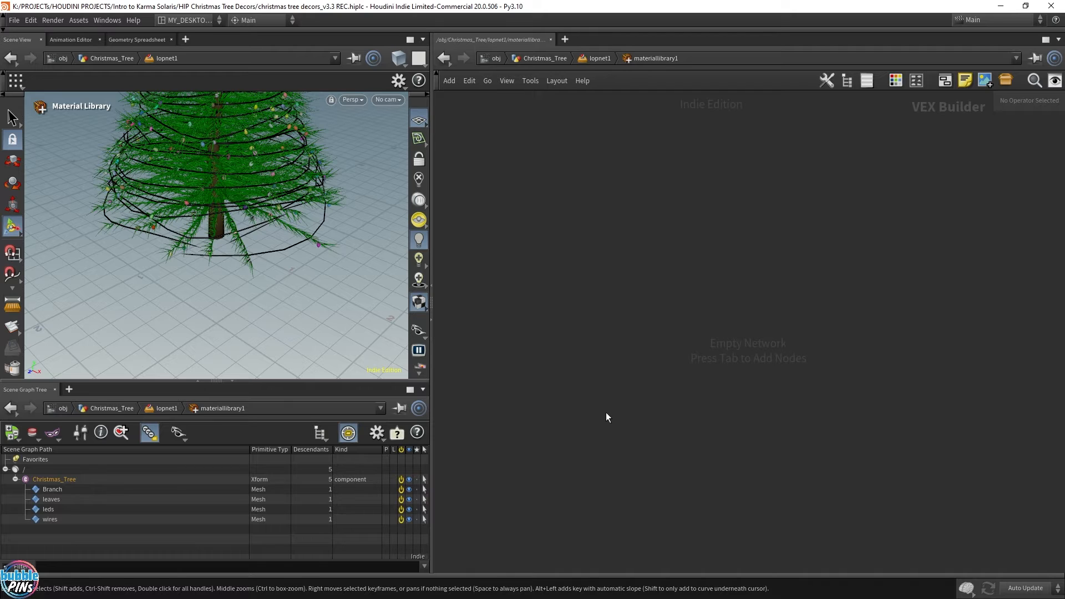
key(Tab)
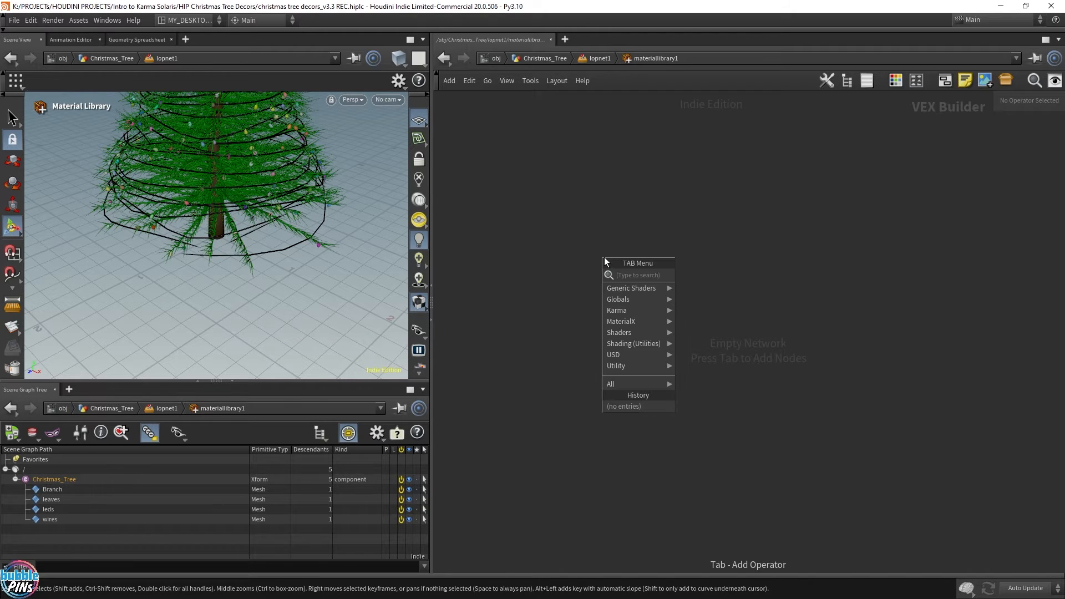
text(kar)
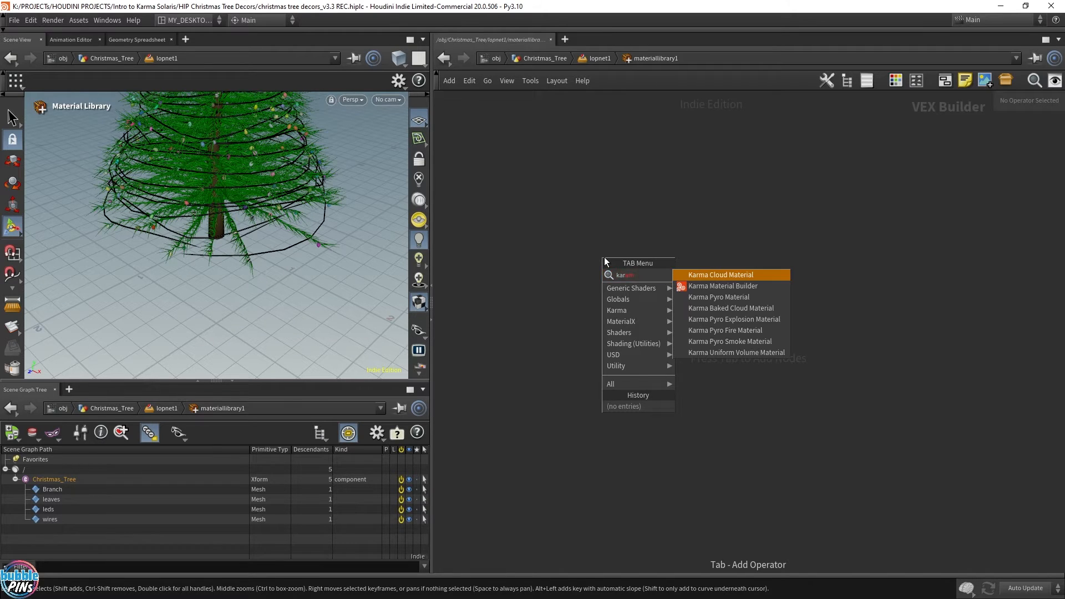
key(Down)
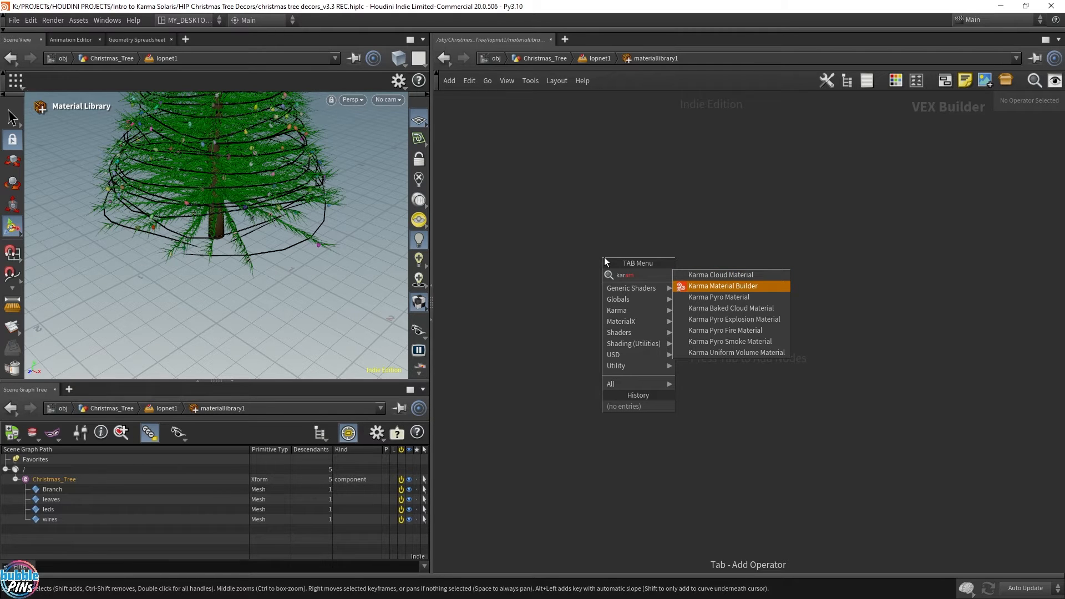
key(Return)
click(602, 260)
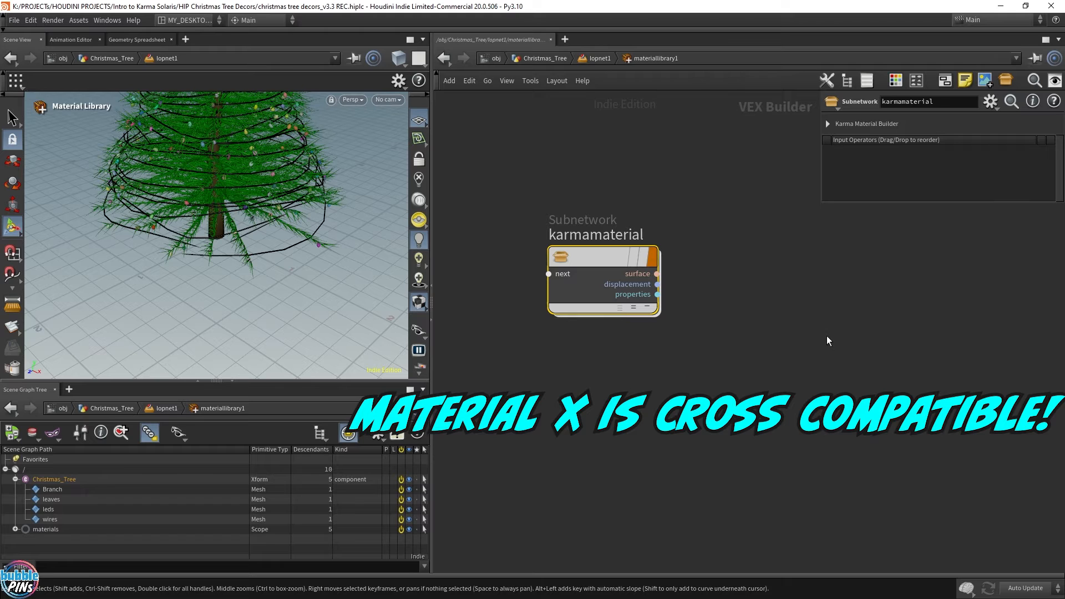
- Inside karmamaterial, look through the available Karma nodes and the MtlX nodes
double_click(583, 258)
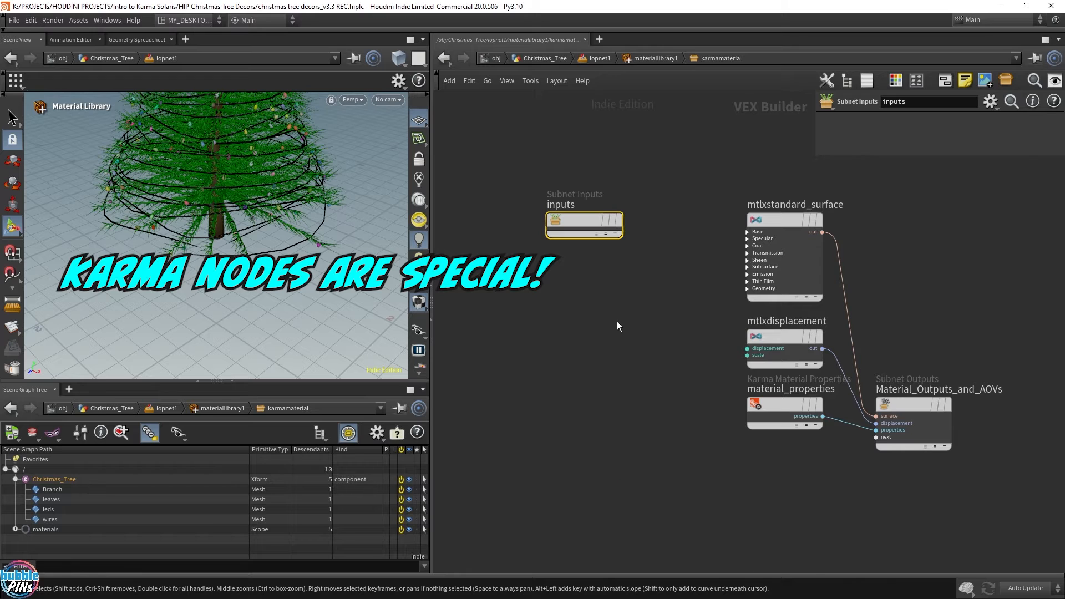
key(Tab)
text(karma)
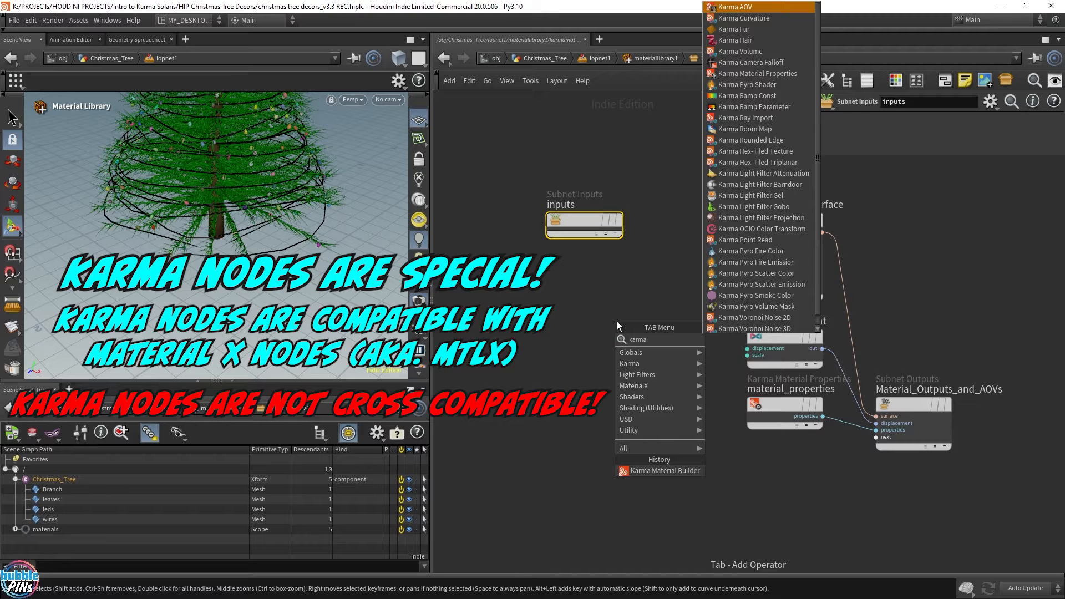
key(Escape)
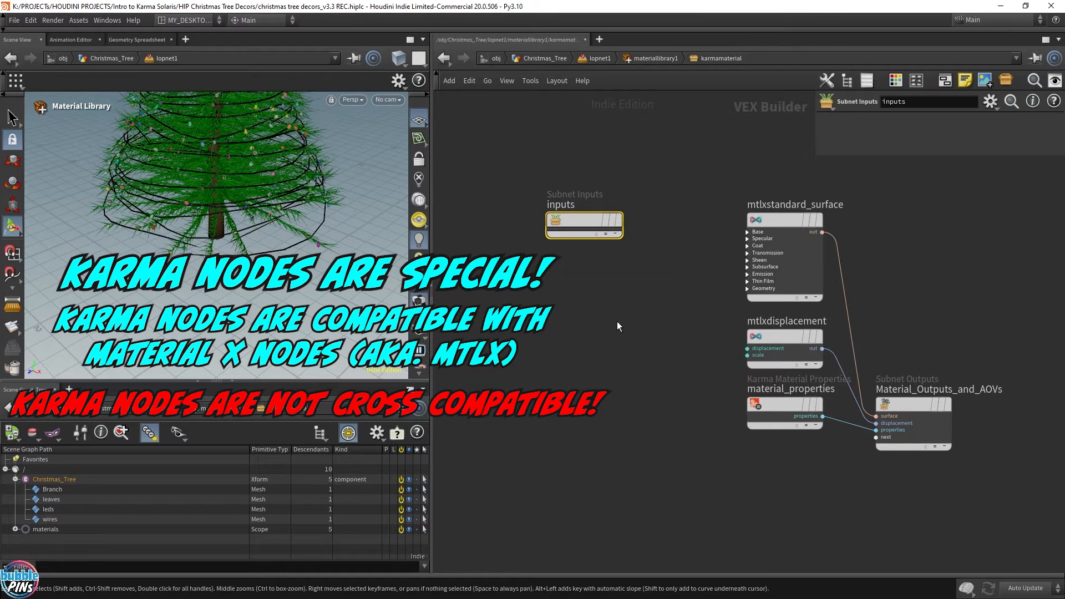
key(Tab)
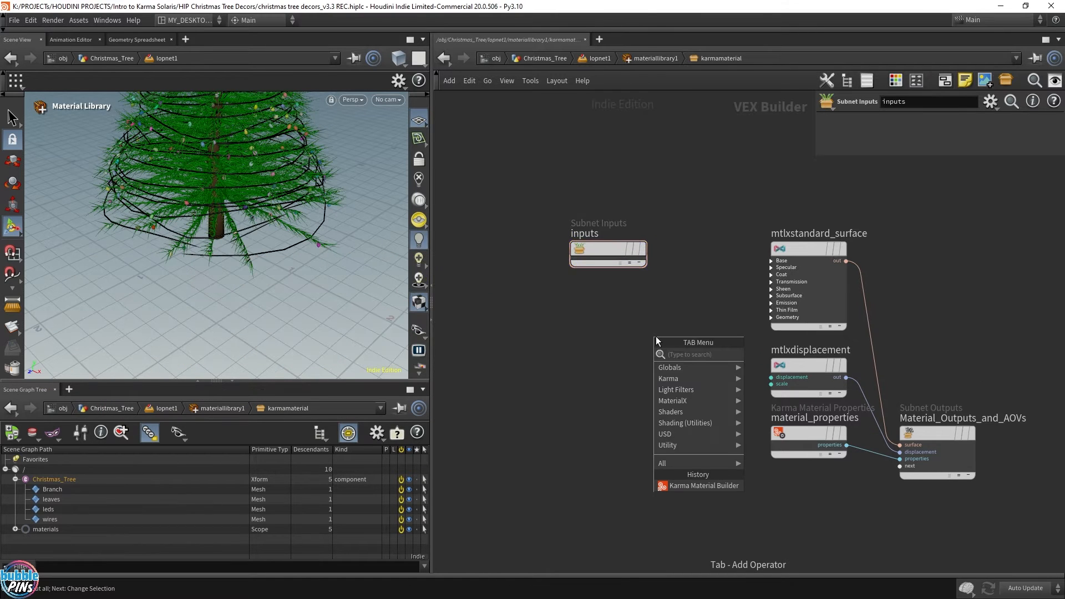
text(mtl)
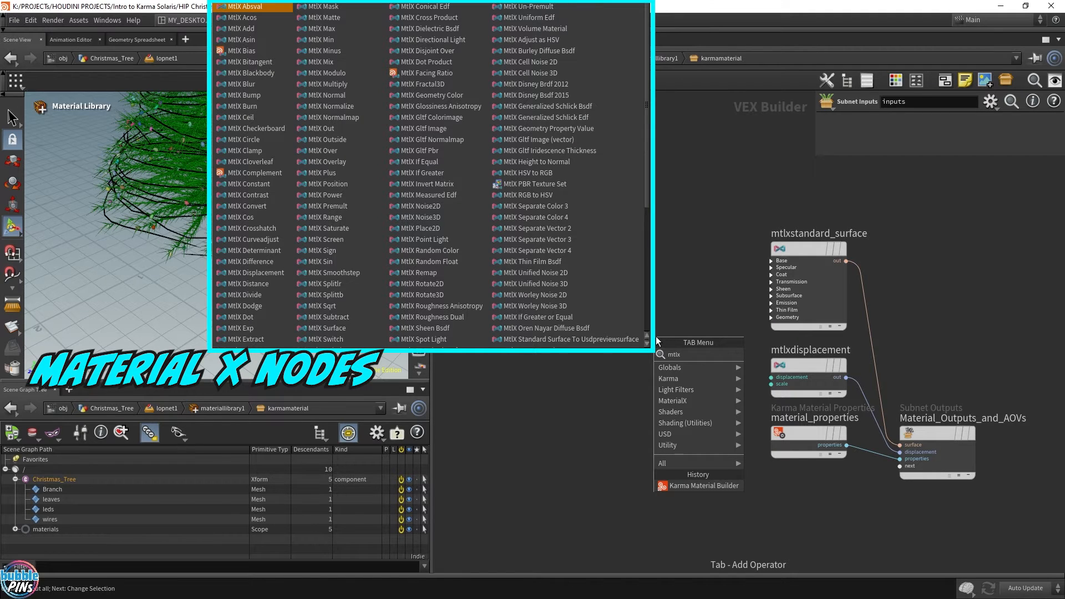
key(Escape)
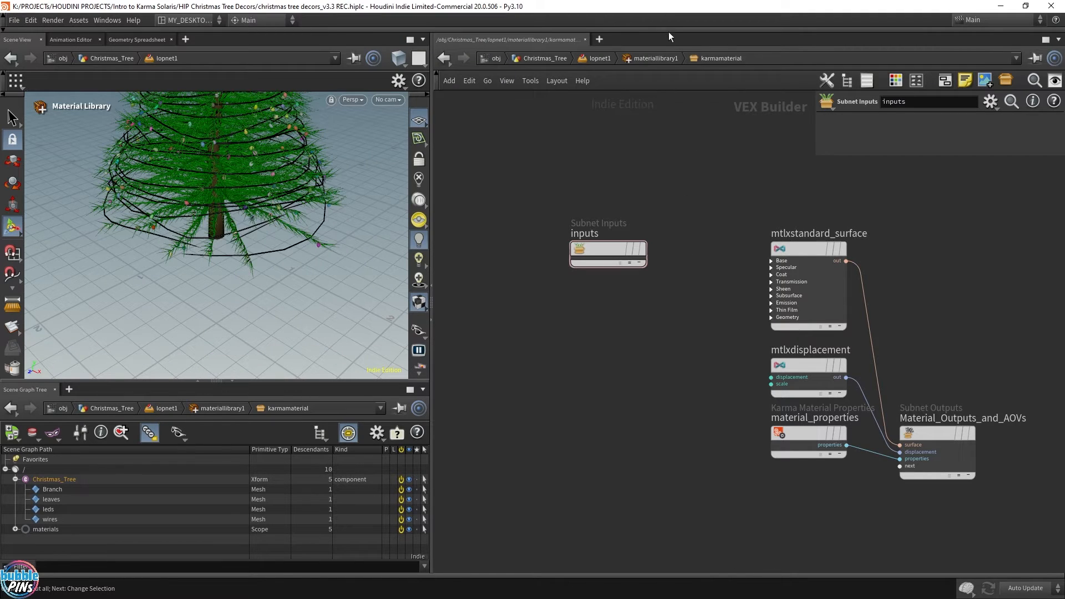
- Back in materiallibrary1, look up the USD MaterialX Builder among the available material nodes
click(664, 58)
mouse_move(576, 258)
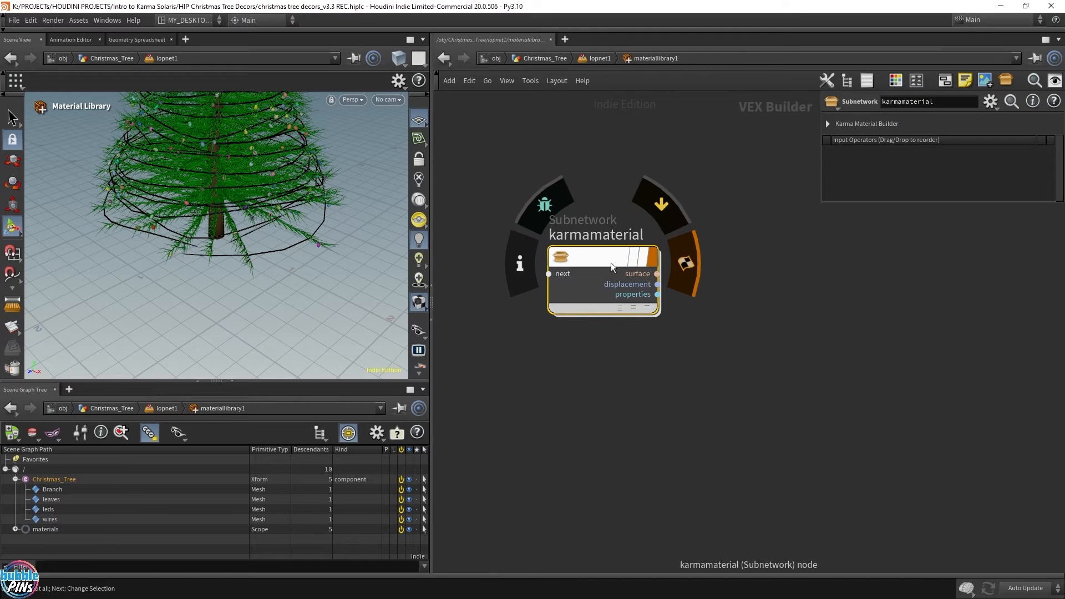
key(Tab)
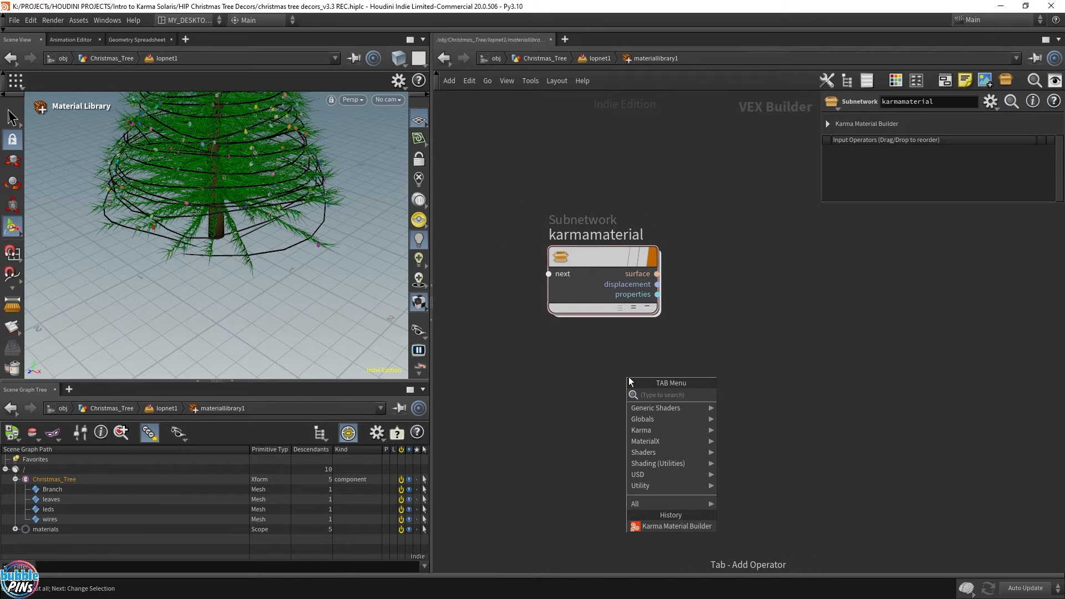
text(mtlx)
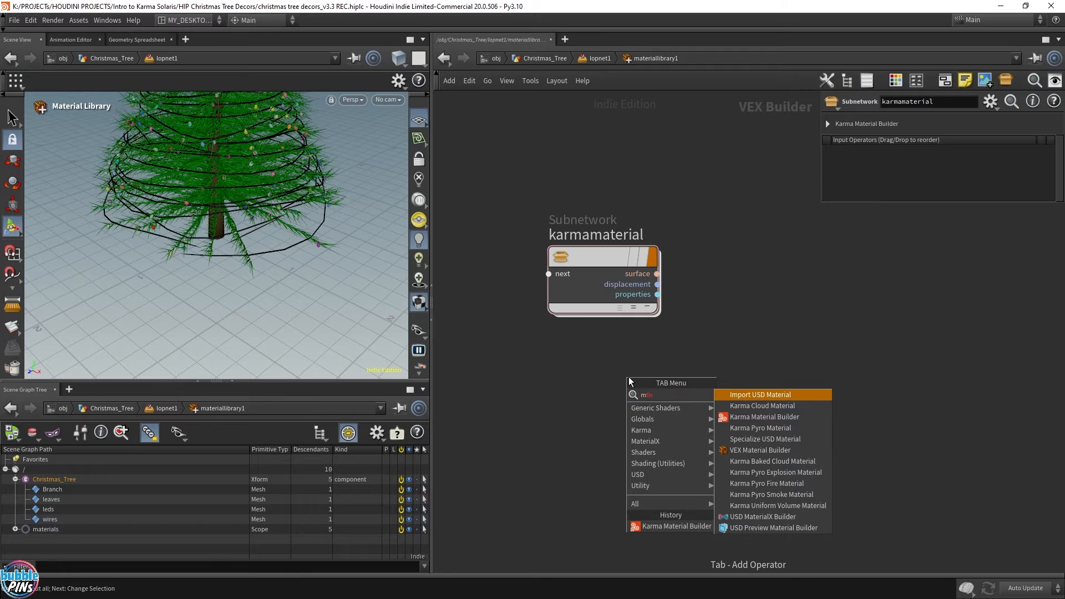
key(Down)
key(Down)
key(Down)
key(Down)
key(Down)
key(Down)
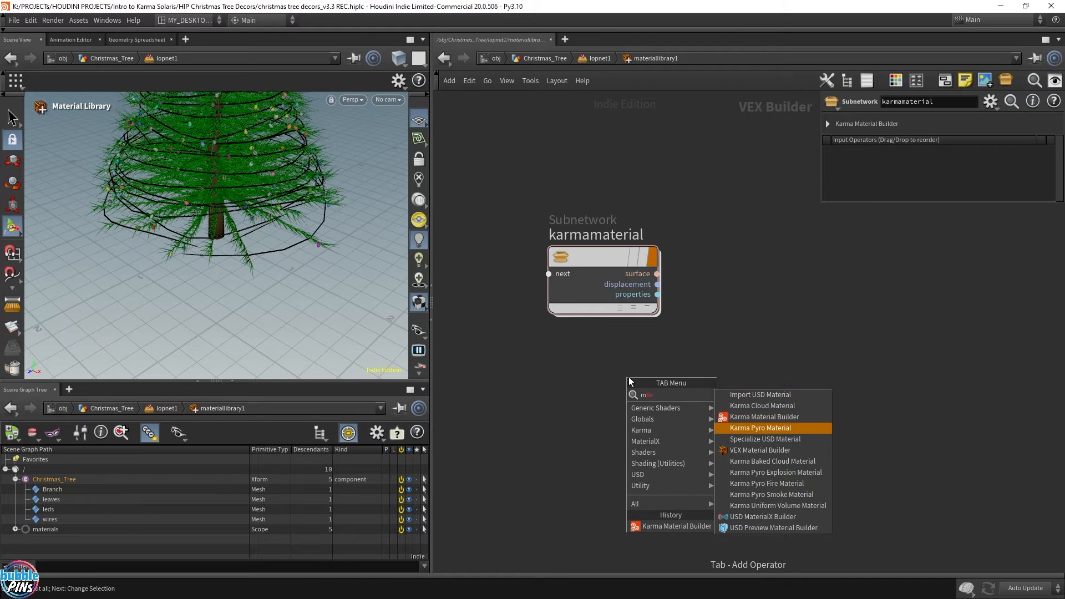
key(Down)
key(Down)
key(Down)
key(Down)
key(Down)
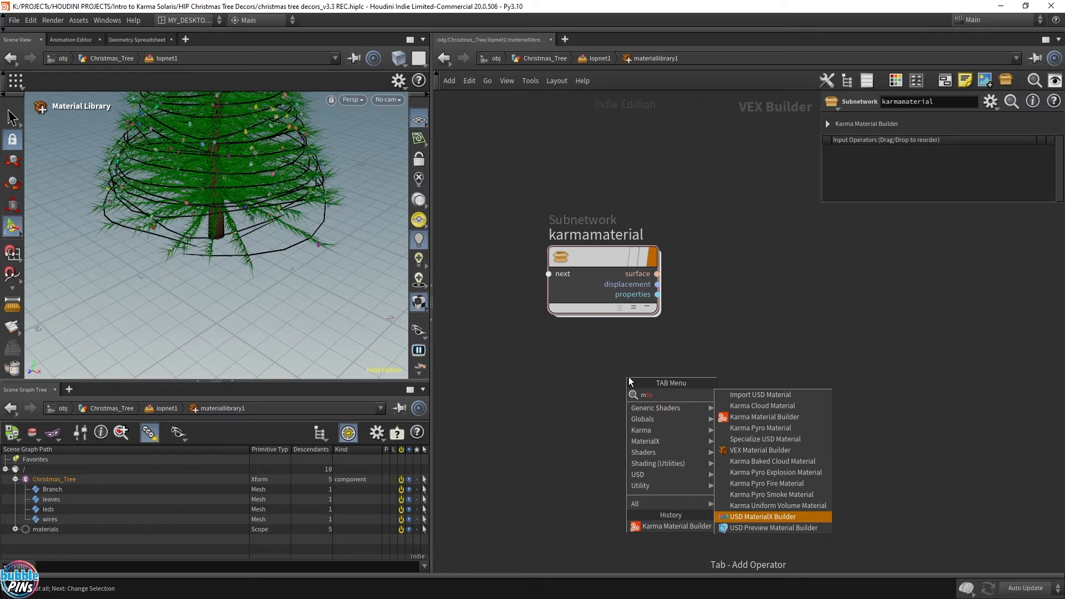
key(Escape)
- Reopen the karmamaterial network and view the whole Christmas tree in the viewport
double_click(598, 265)
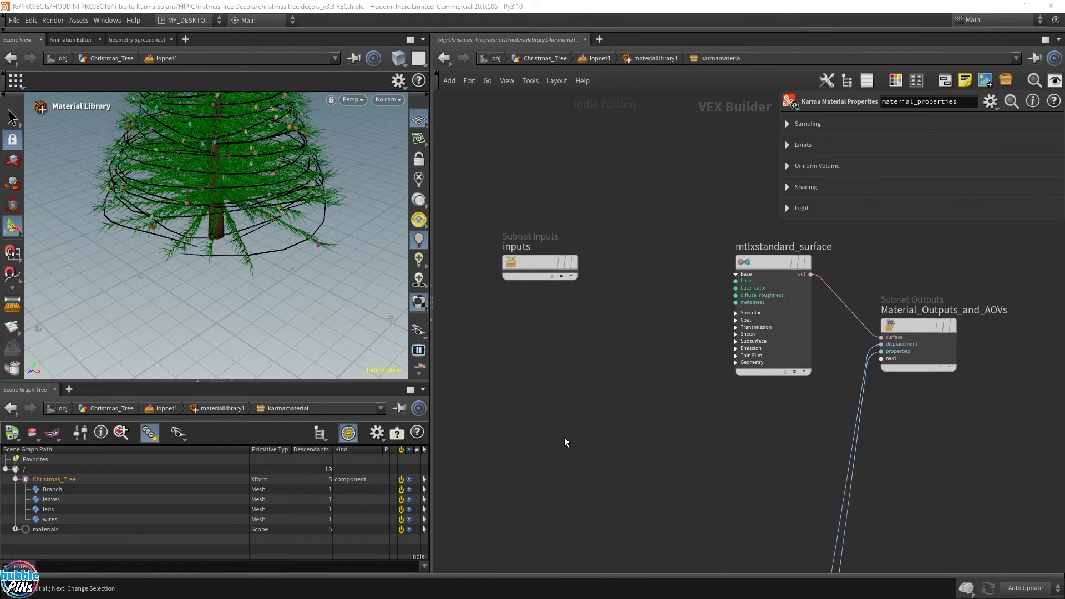
right_click(267, 203)
click(260, 248)
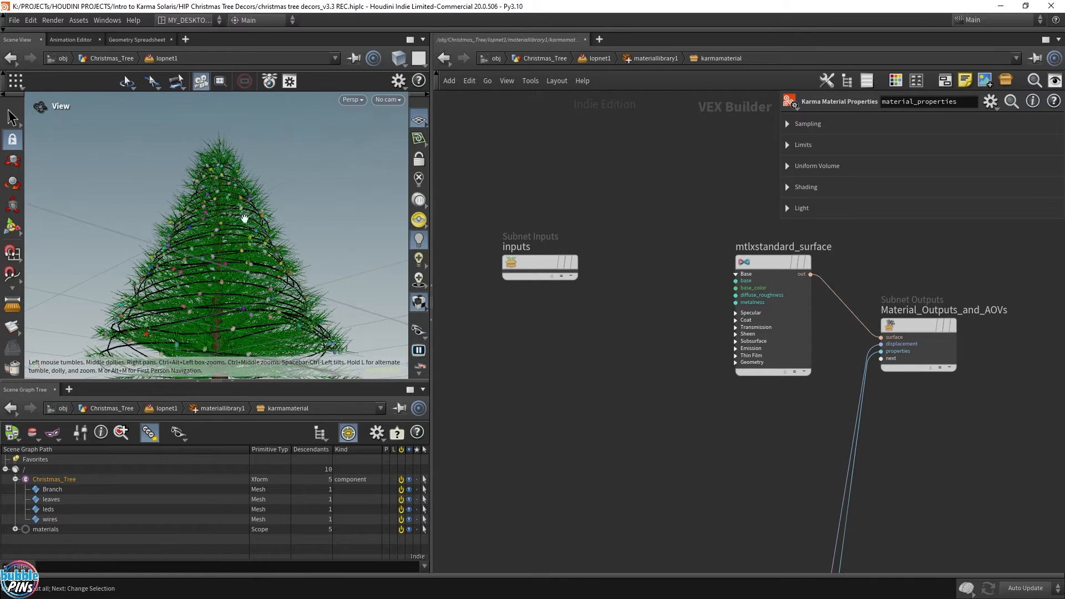
alt+drag(251, 236, 257, 259)
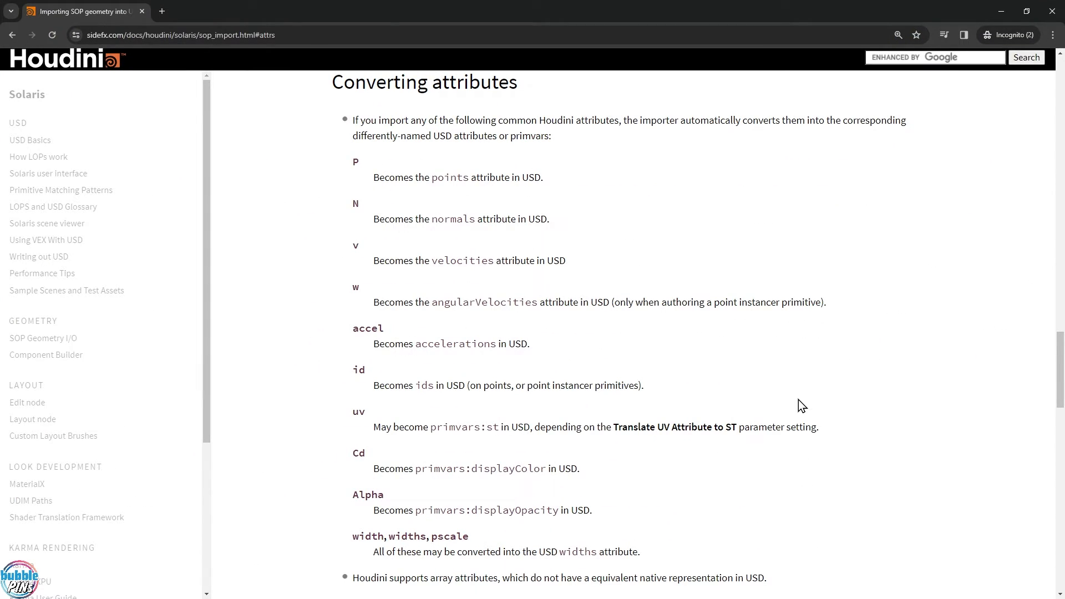
- Switch to the browser's Converting attributes section and highlight primvars:displayColor in the Cd entry
drag(804, 446, 875, 487)
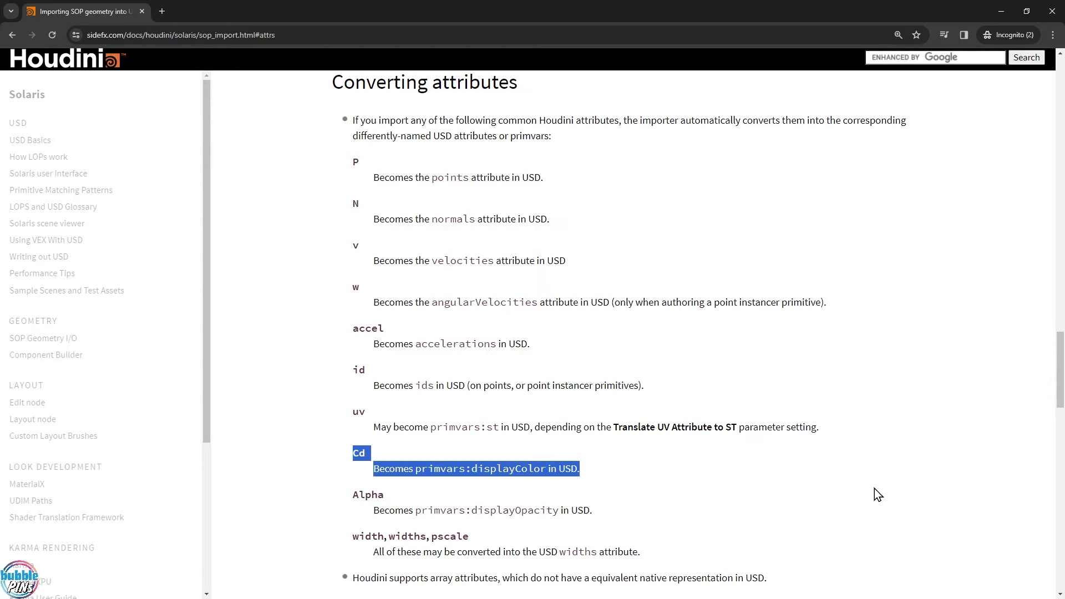
drag(416, 468, 548, 470)
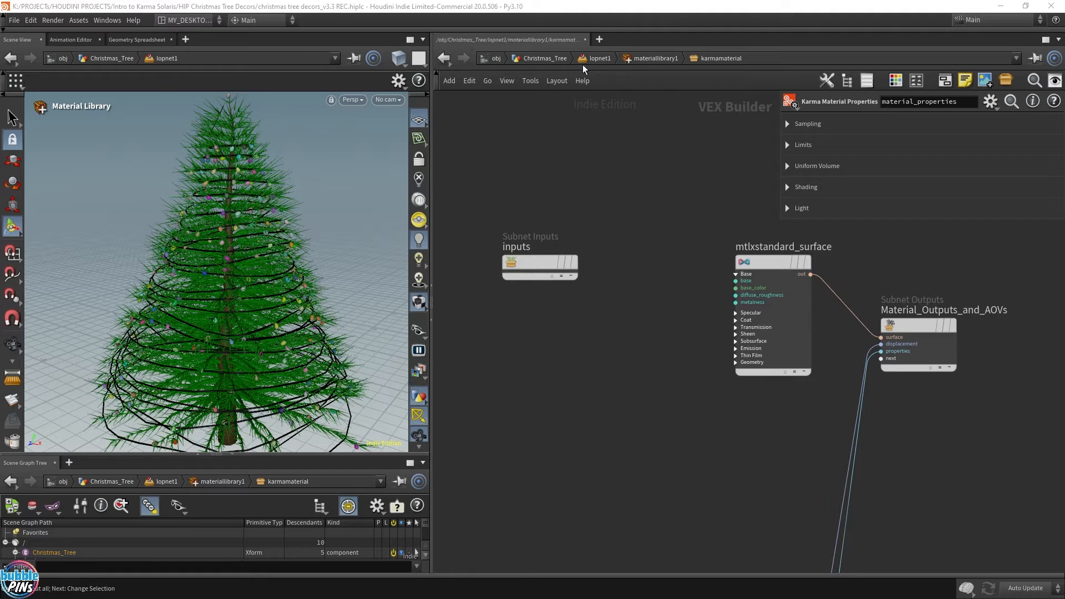
- Back in Houdini's lopnet1 network, display sopimport1, enlarge the Scene Graph Tree and select the leds primitive
click(588, 58)
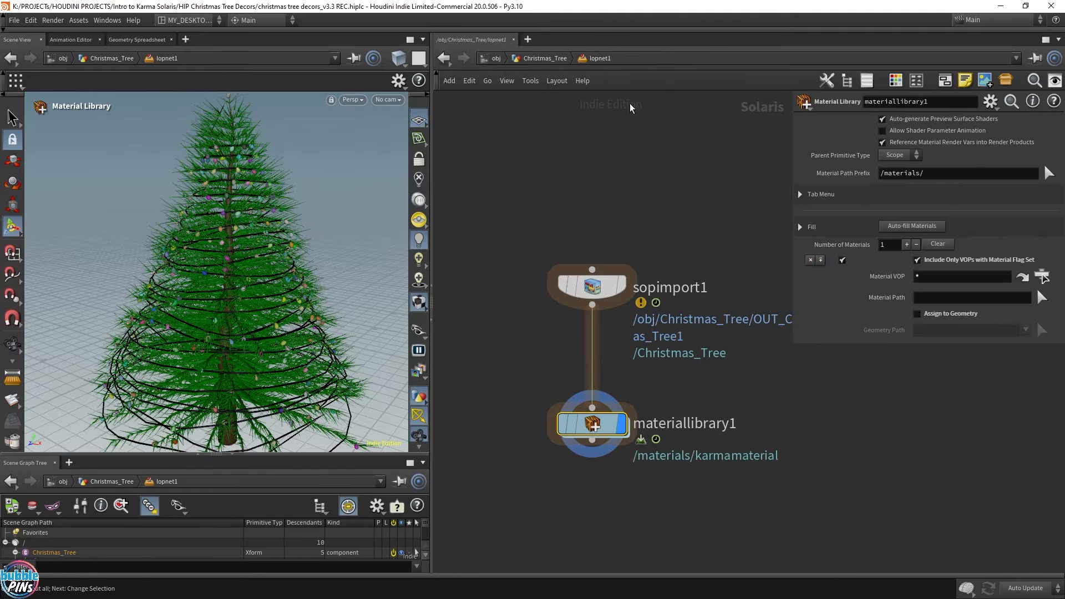
click(582, 271)
click(613, 271)
drag(276, 456, 276, 371)
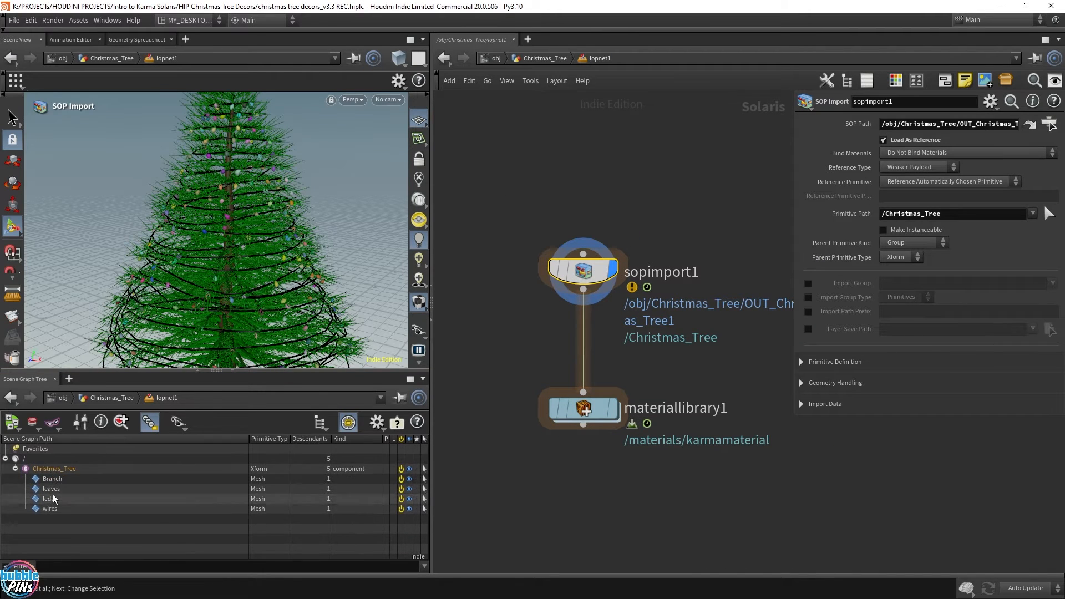
click(64, 469)
click(49, 499)
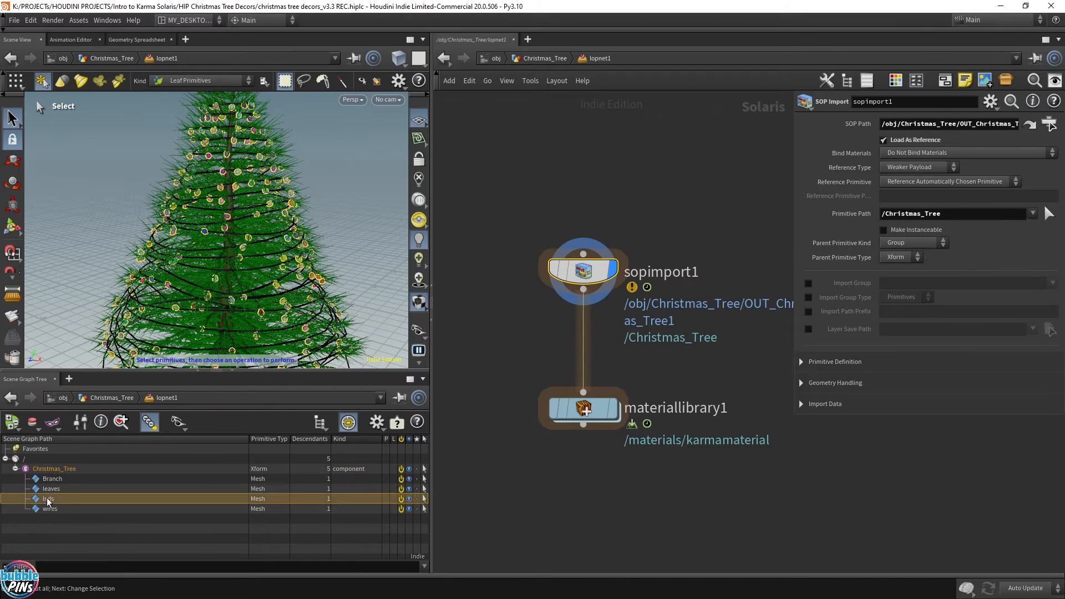
- Open Scene Graph Details beside the Scene Graph Tree and look through the attributes of leds
click(68, 379)
mouse_move(111, 402)
mouse_move(166, 557)
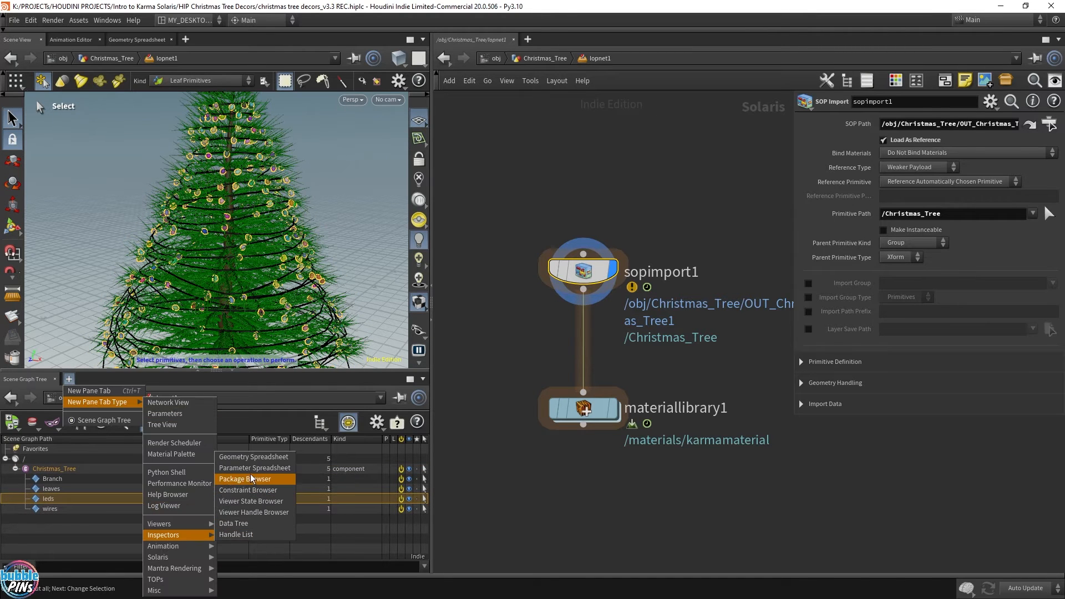
click(249, 467)
click(423, 379)
click(468, 407)
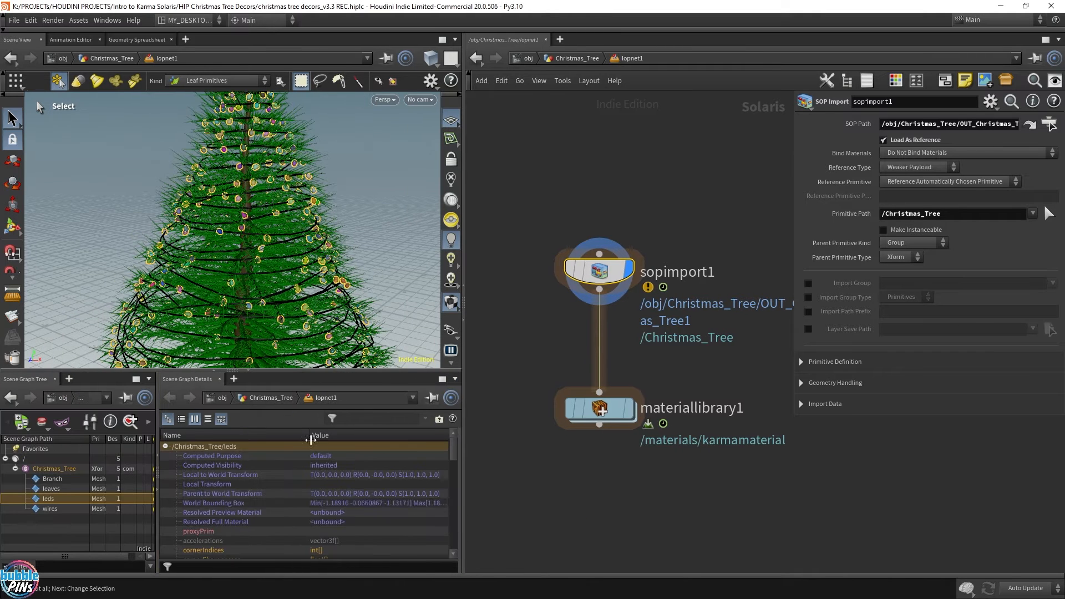
scroll(244, 492, down, 5)
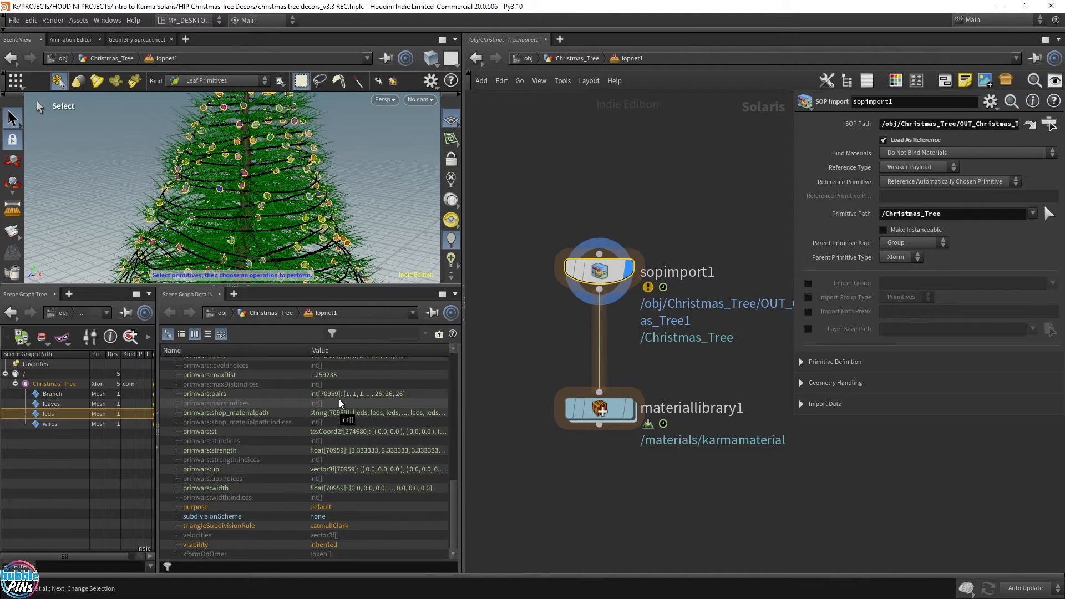
scroll(255, 443, up, 3)
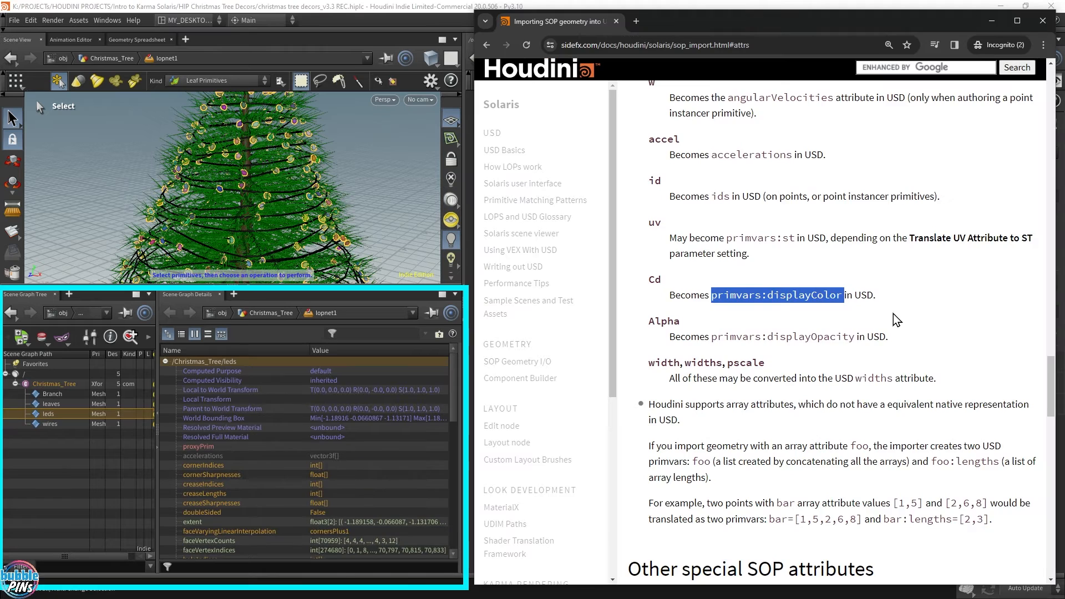
- In the browser, review the Converting attributes list and highlight the primvars part of the Cd entry
scroll(930, 321, up, 3)
scroll(930, 323, up, 2)
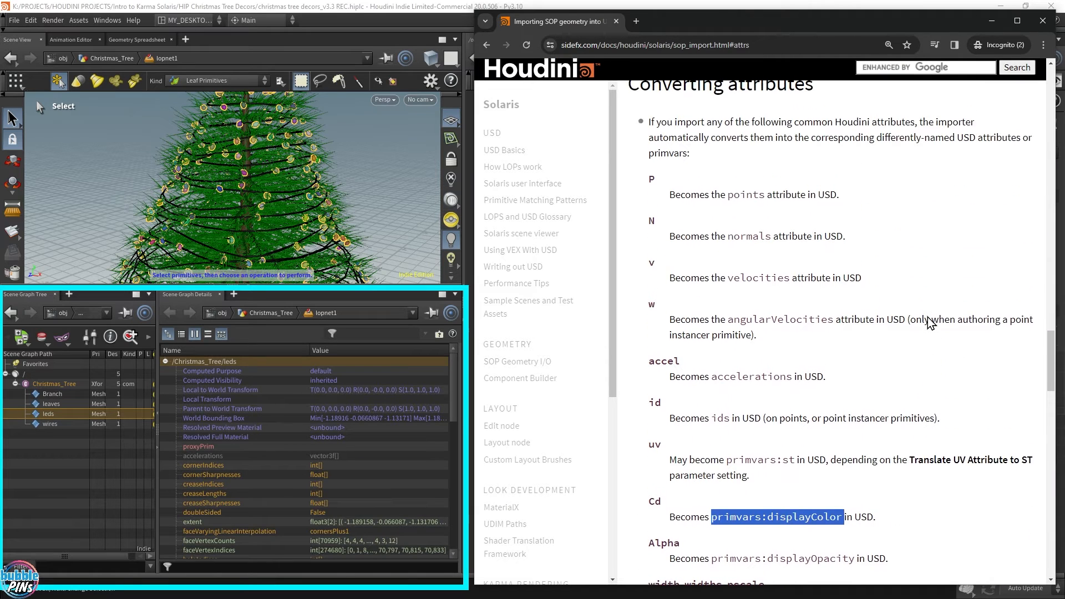
scroll(928, 321, down, 1)
click(744, 516)
double_click(731, 517)
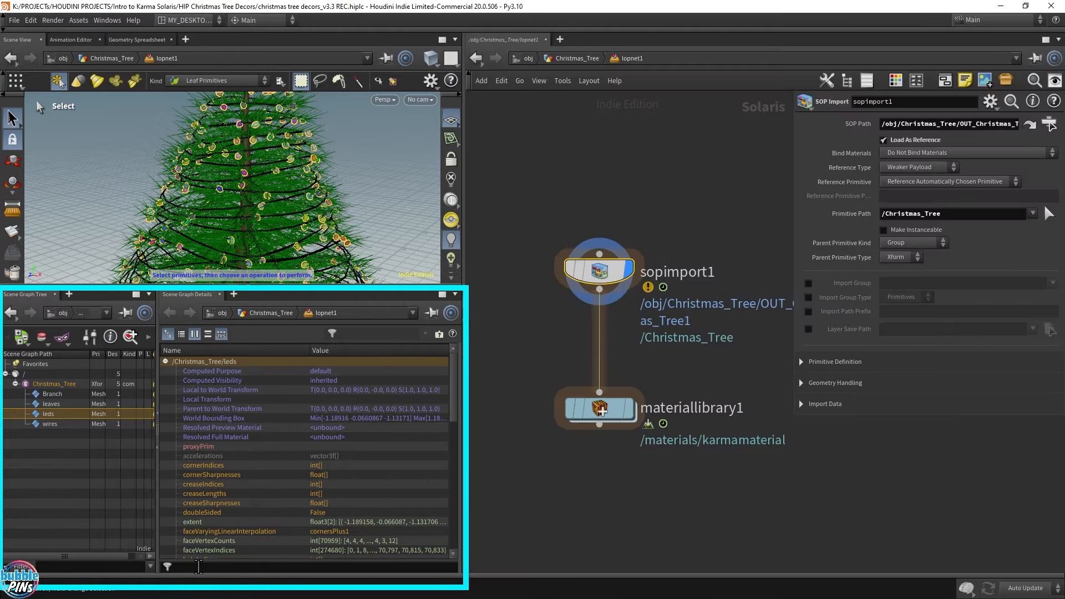
- Back in Houdini, filter the details of leds by primvar and examine the listed attributes, including primvars:displayColor
click(197, 566)
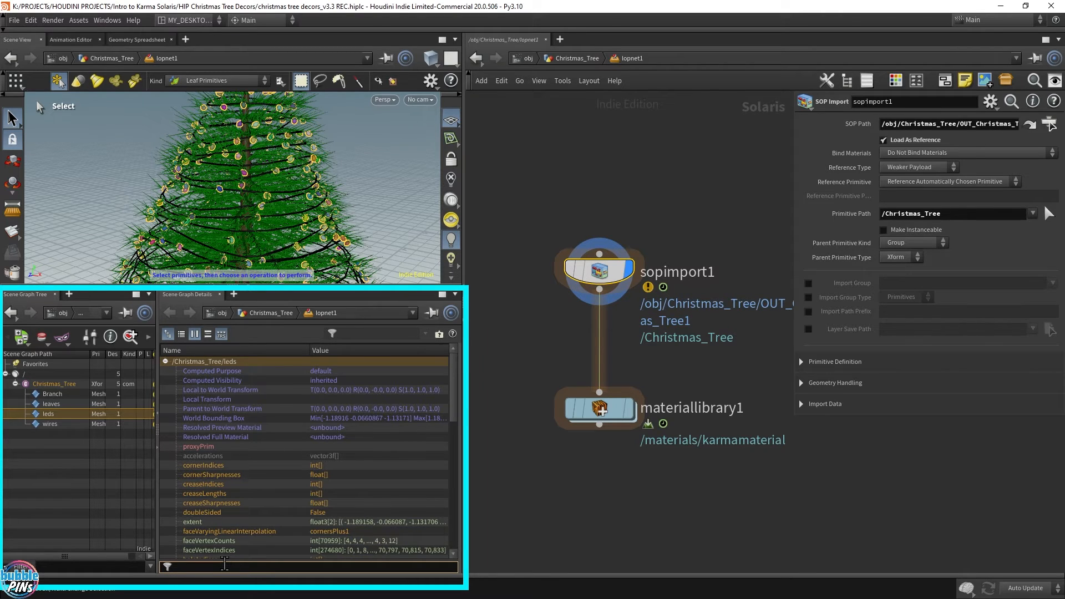
text(p)
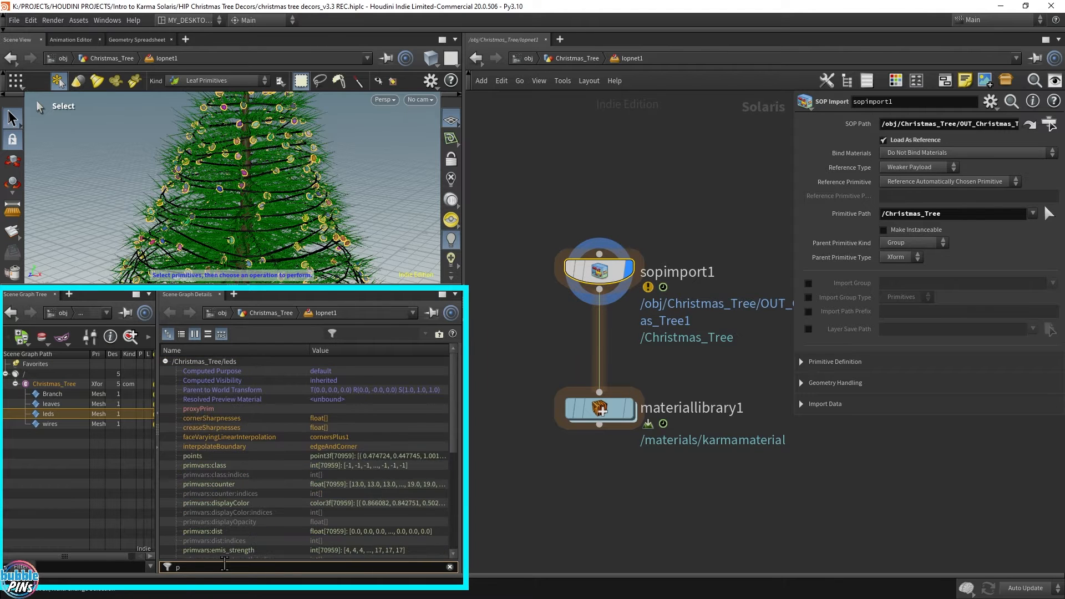
text(rimvar)
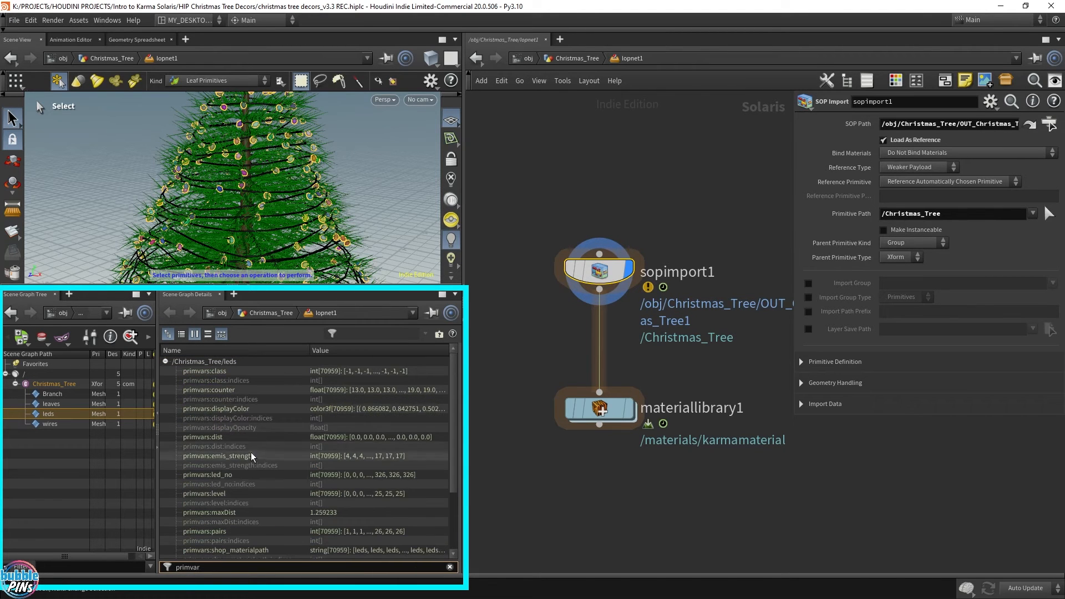
scroll(253, 428, down, 3)
scroll(270, 445, up, 3)
scroll(272, 447, down, 3)
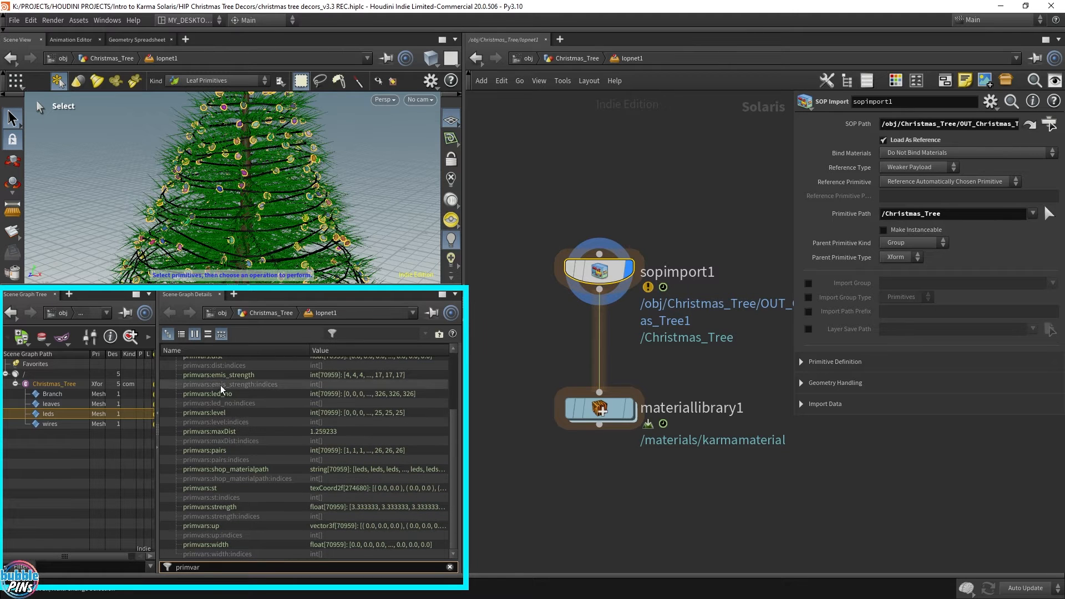
scroll(289, 417, up, 3)
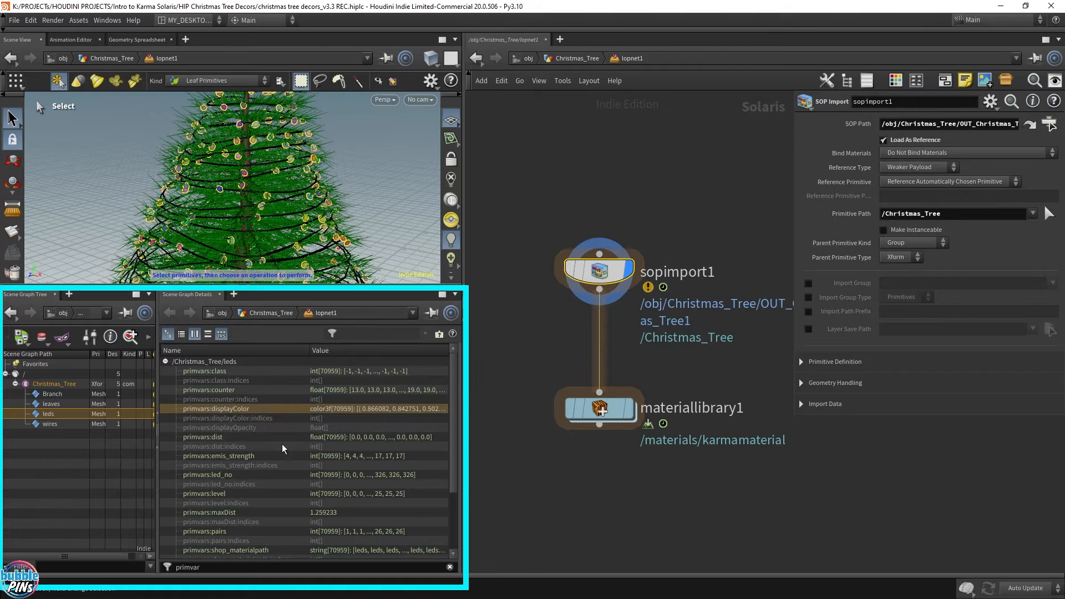
- Examine the dist, emis_strength and led_no primvars among the leds details
click(214, 438)
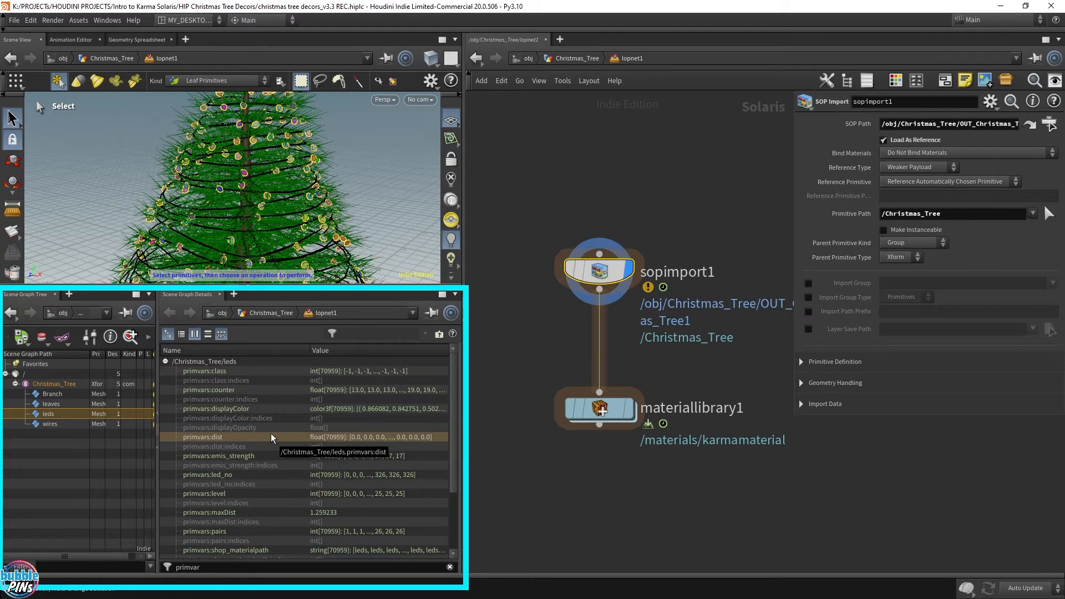
click(254, 458)
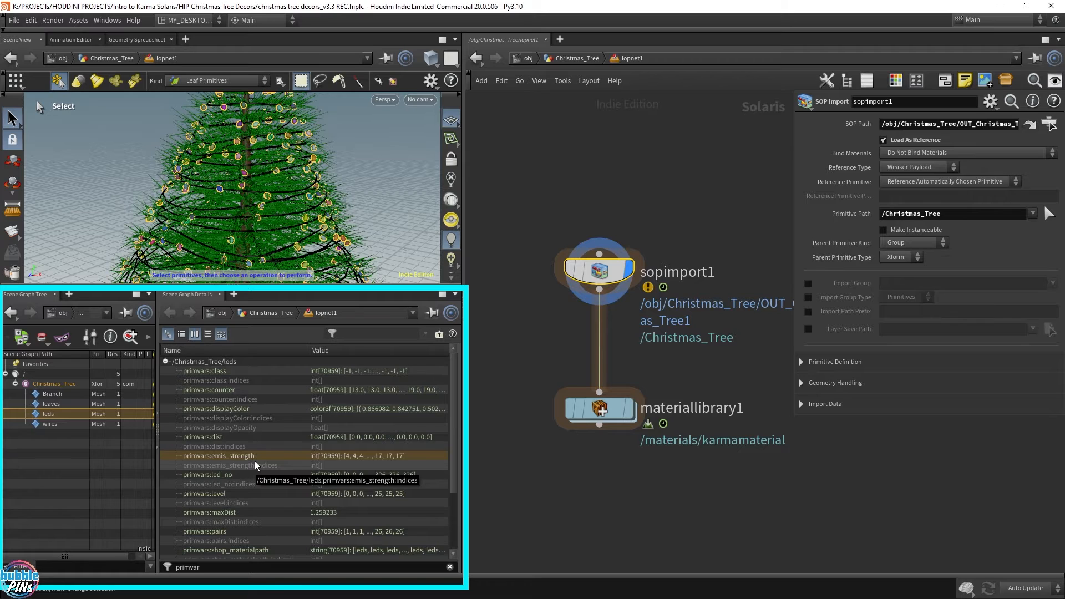
click(232, 475)
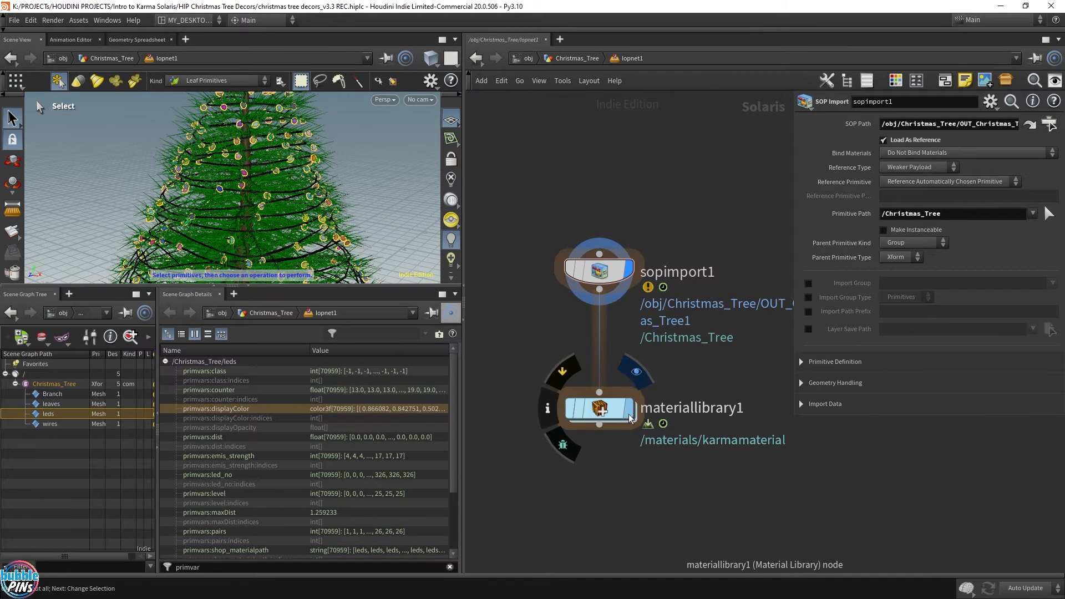
- Display materiallibrary1, go inside it and rename the karmamaterial subnetwork led_material
click(628, 411)
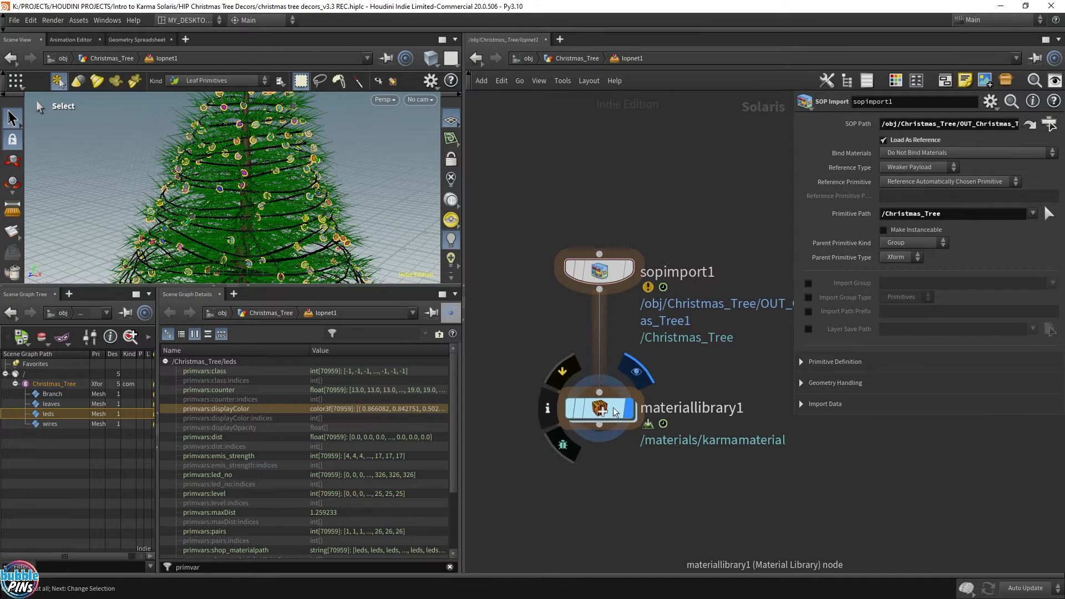
double_click(613, 414)
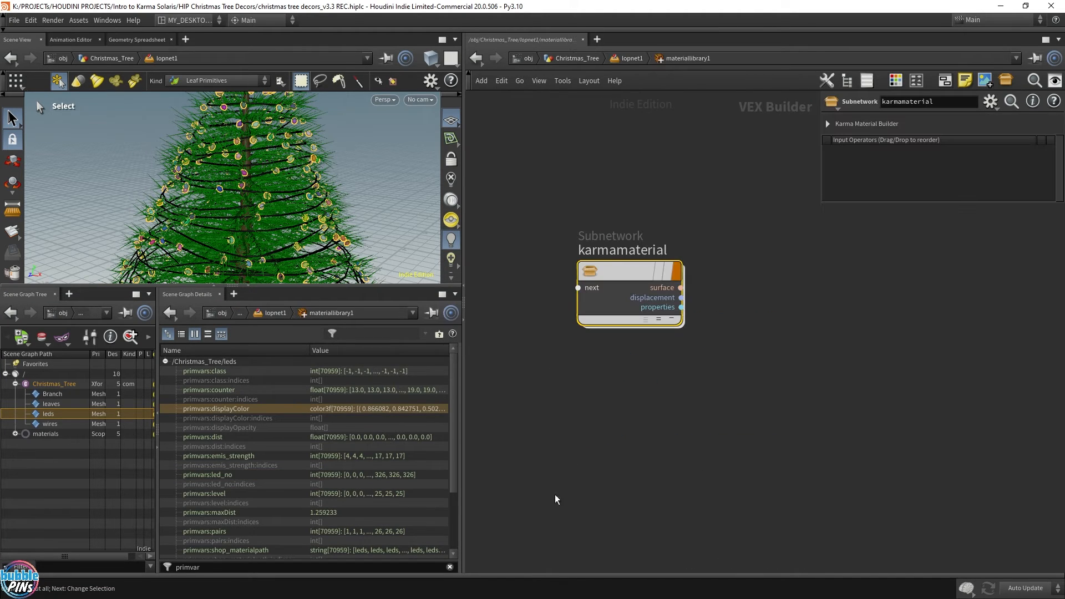
double_click(640, 250)
text(led)
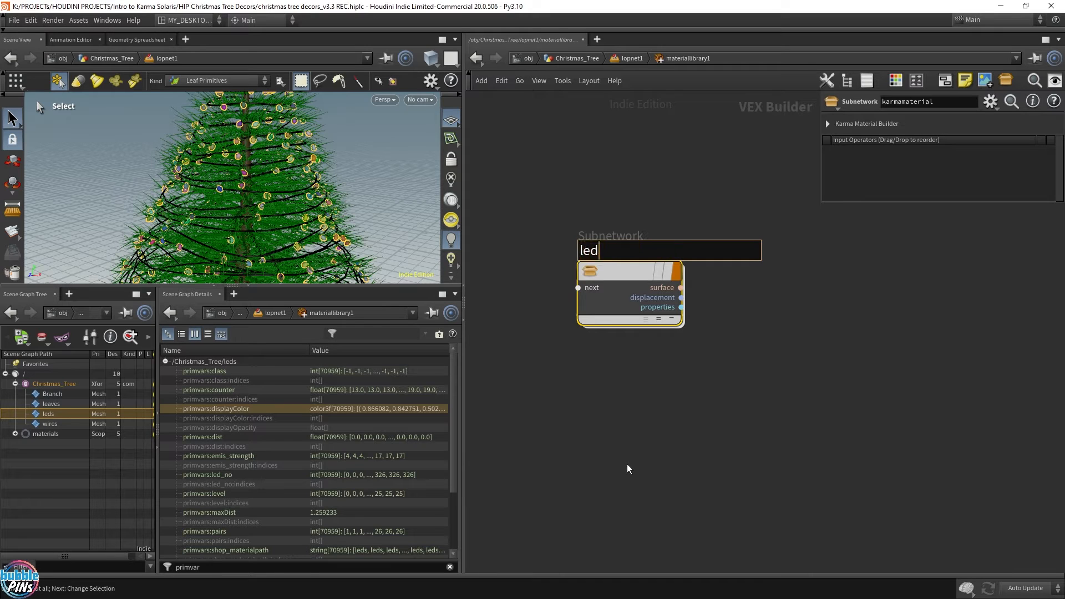
text(_material)
key(Return)
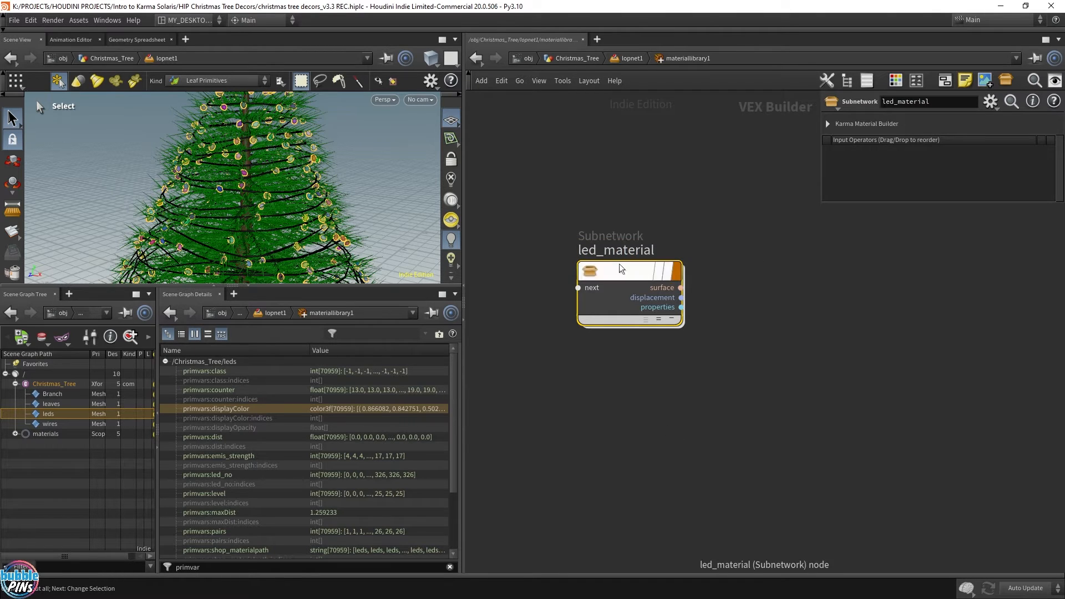
- Inside led_material, add a USD Prim Var Reader with signature Float 3 and var name displayColor
key(i)
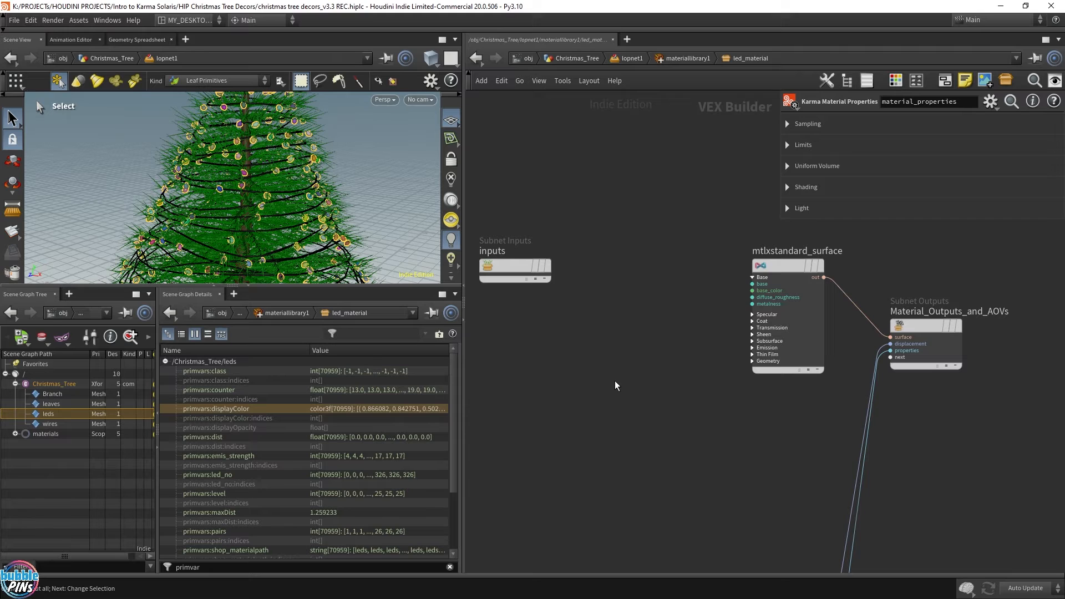
key(Tab)
text(usd read)
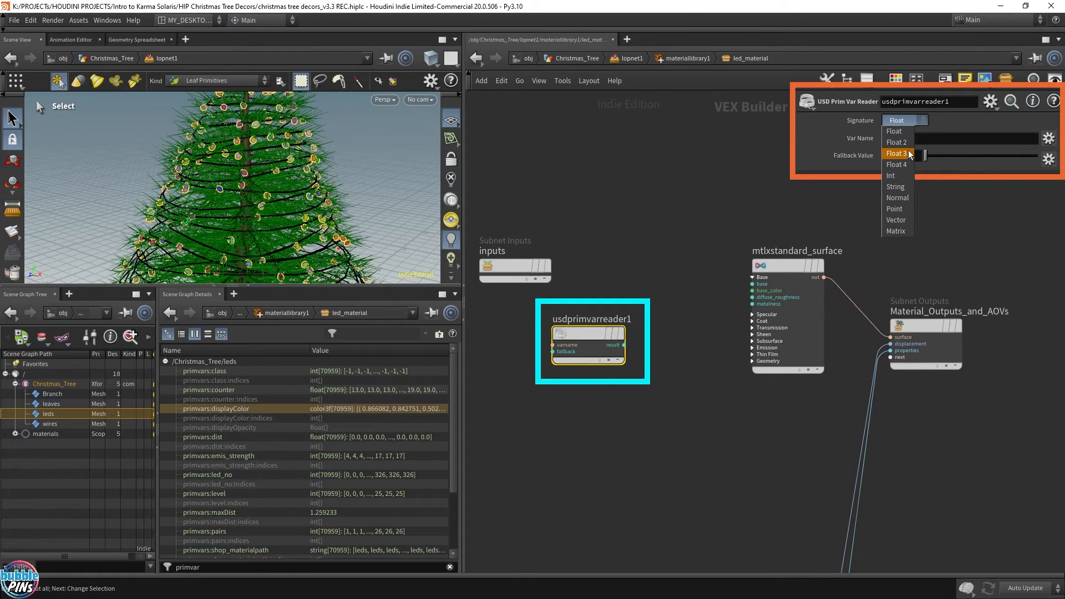
click(901, 153)
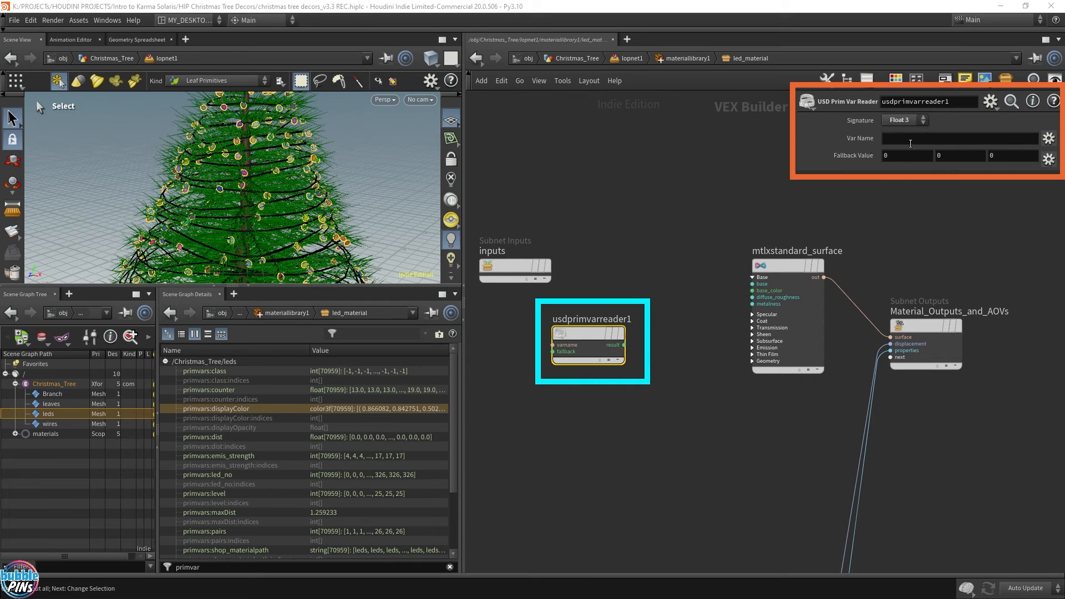
click(906, 139)
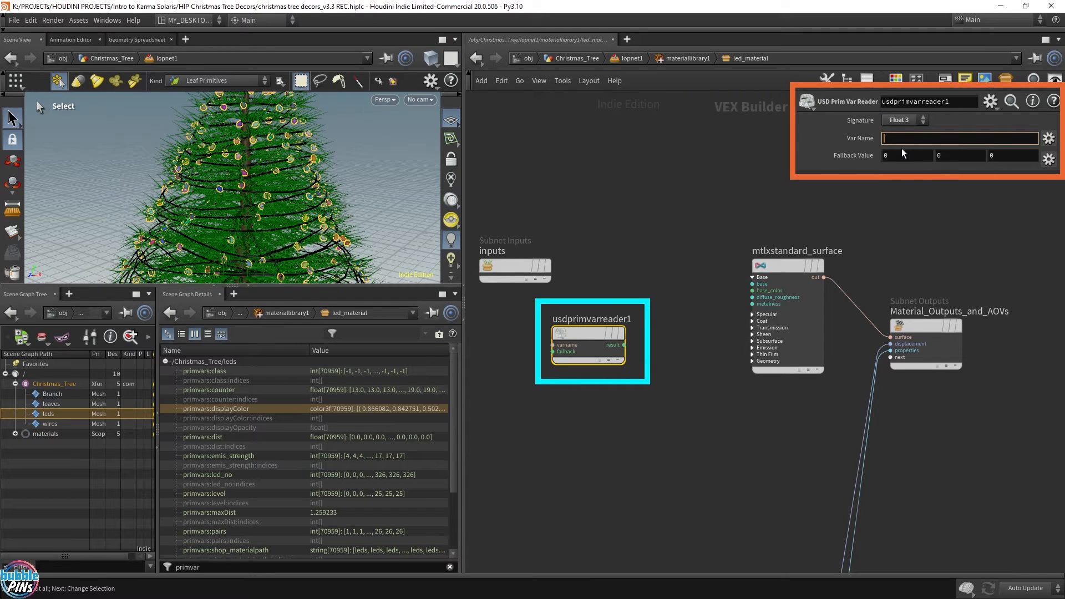
text(displayColor)
- Connect the primvar reader's result to base_color of mtlxstandard_surface
click(623, 345)
click(764, 291)
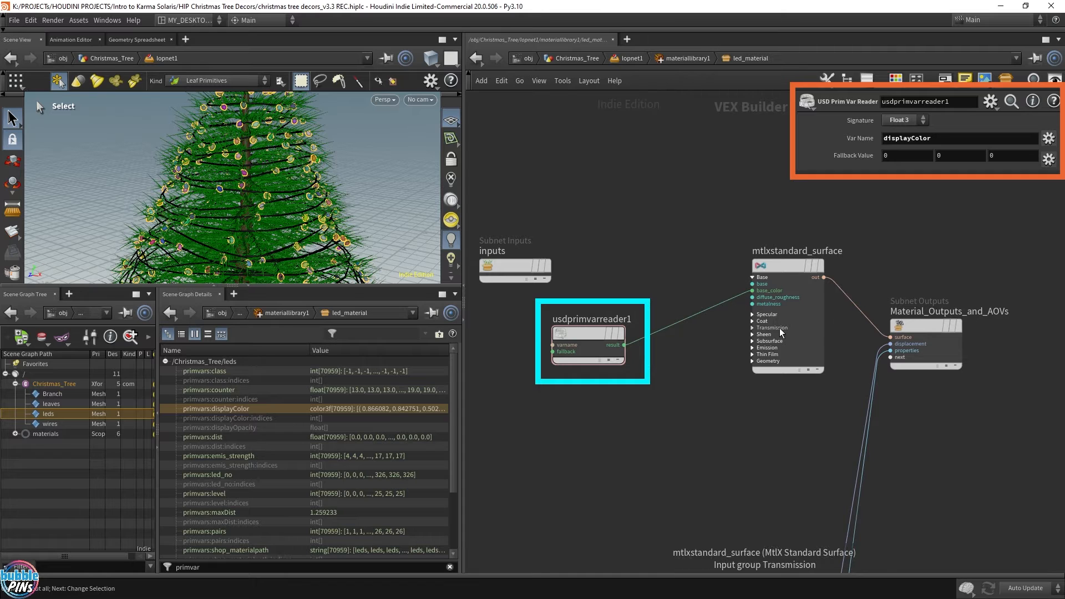
scroll(687, 404, up, 4)
scroll(681, 291, down, 3)
middle_drag(680, 292, 676, 393)
drag(546, 380, 595, 290)
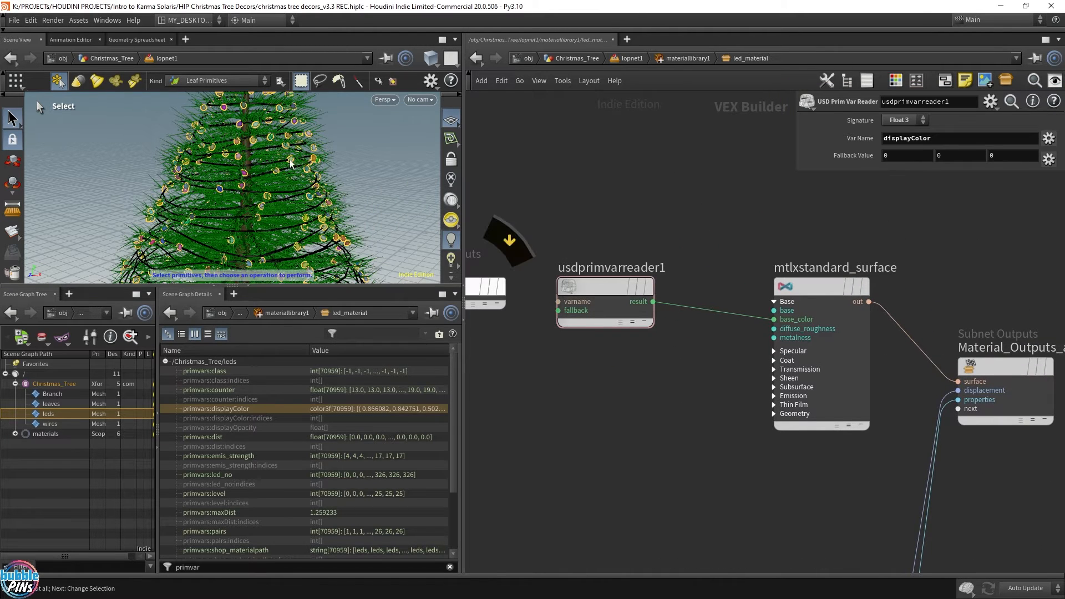
- Return to lopnet1, expand materials in the Scene Graph Tree and assign led_material to the leds primitive
click(630, 58)
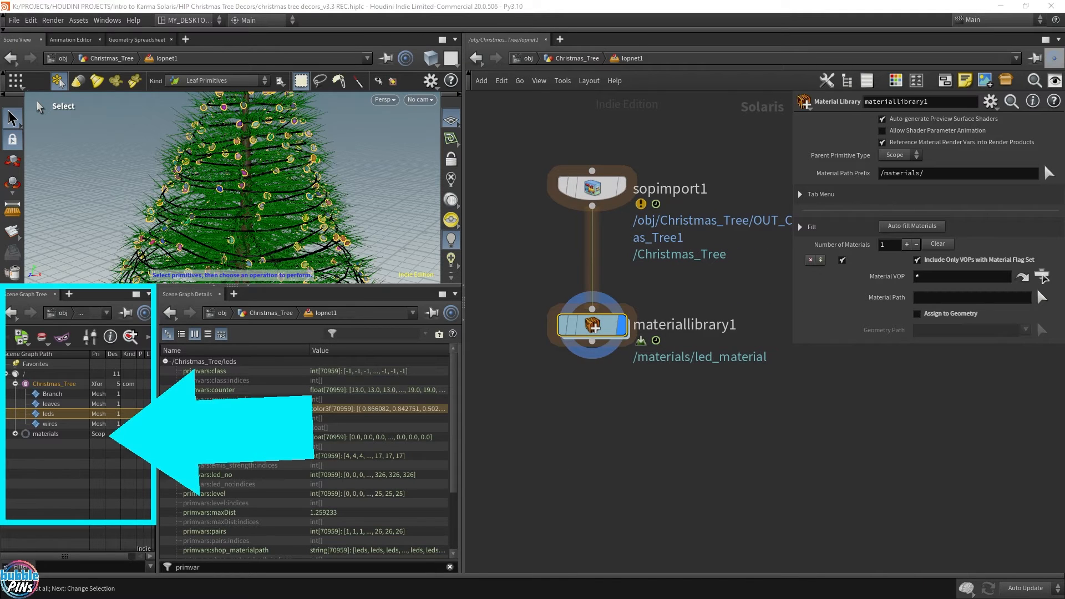
click(15, 435)
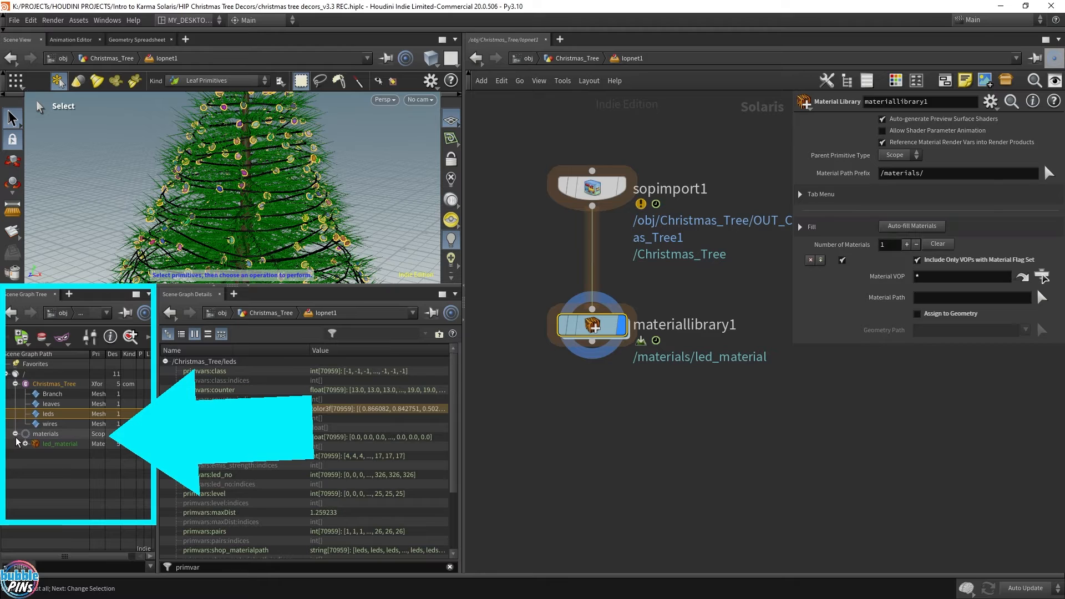
click(76, 445)
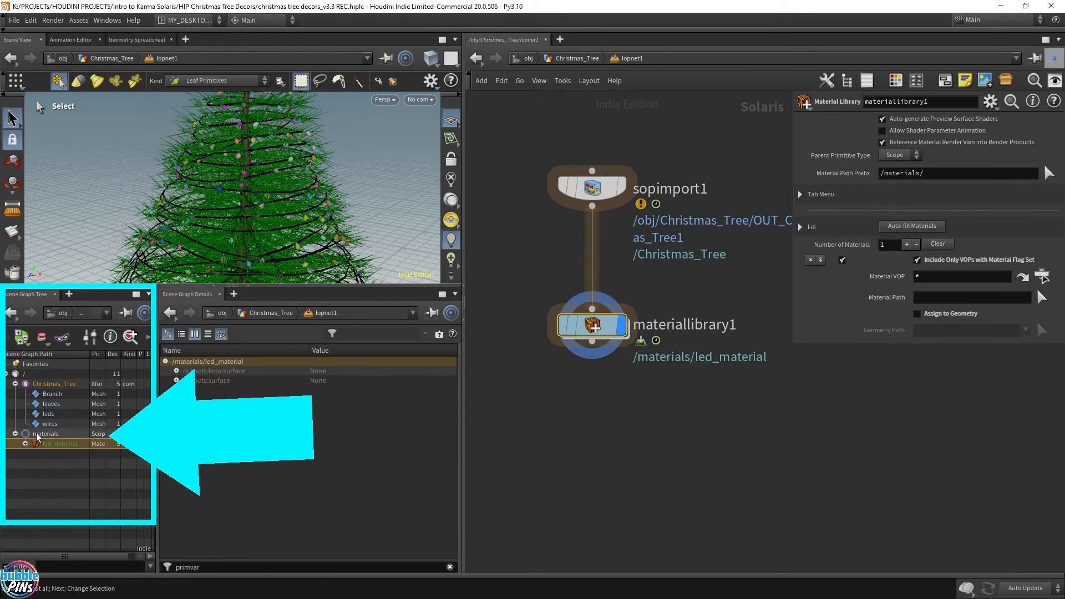
drag(62, 448, 49, 416)
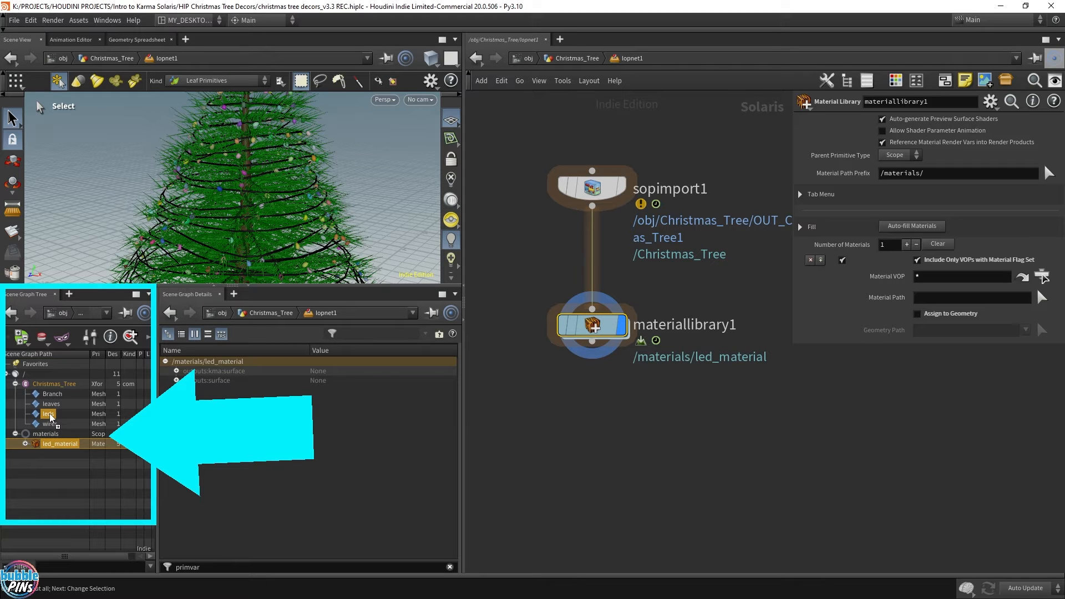
drag(50, 416, 49, 416)
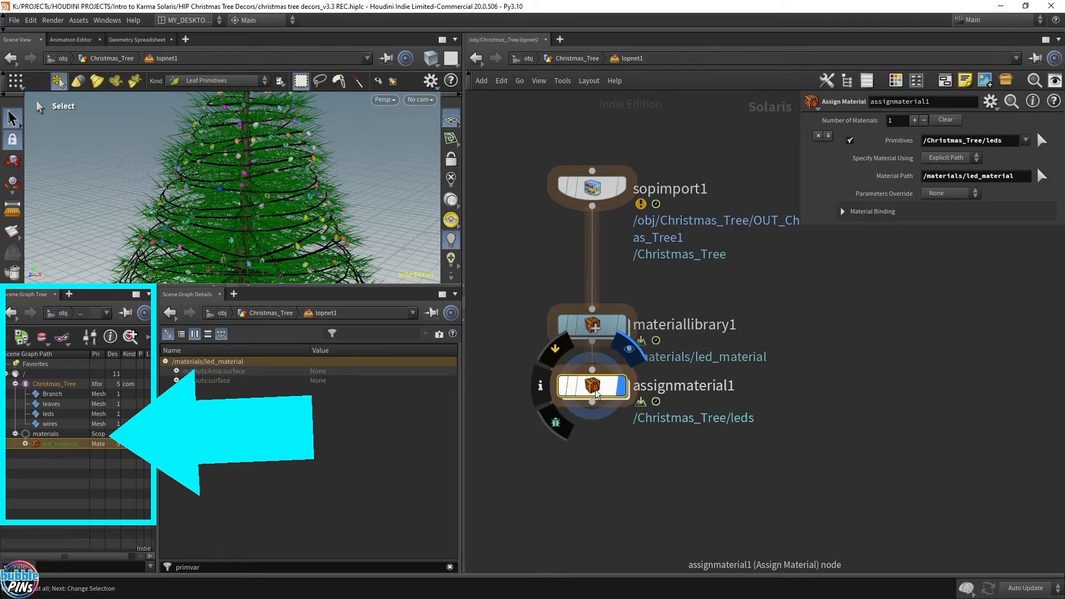
- Move assignmaterial1 further below materiallibrary1 and check its primitives and material path
drag(602, 386, 601, 438)
drag(523, 514, 865, 395)
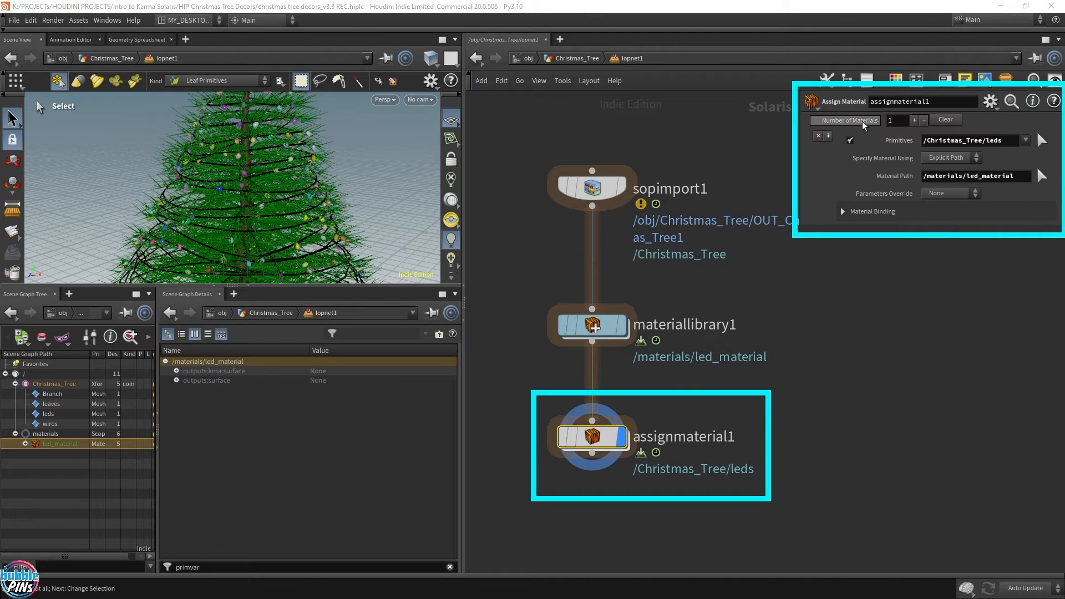
drag(1006, 141, 918, 142)
drag(1018, 176, 914, 180)
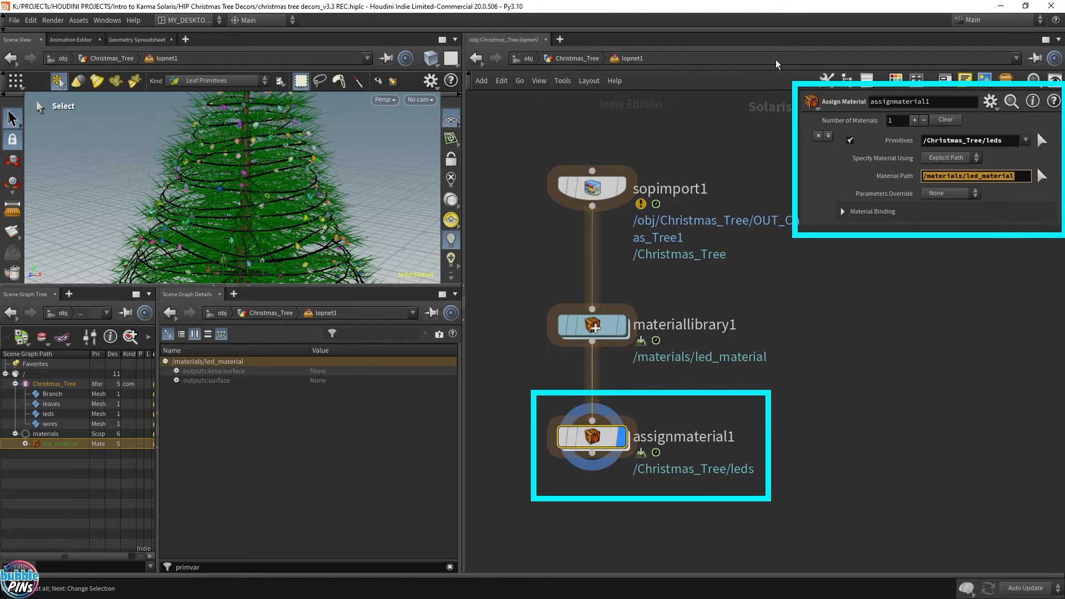
- Enlarge the scene viewport and switch its renderer to Karma XPU
drag(384, 286, 383, 375)
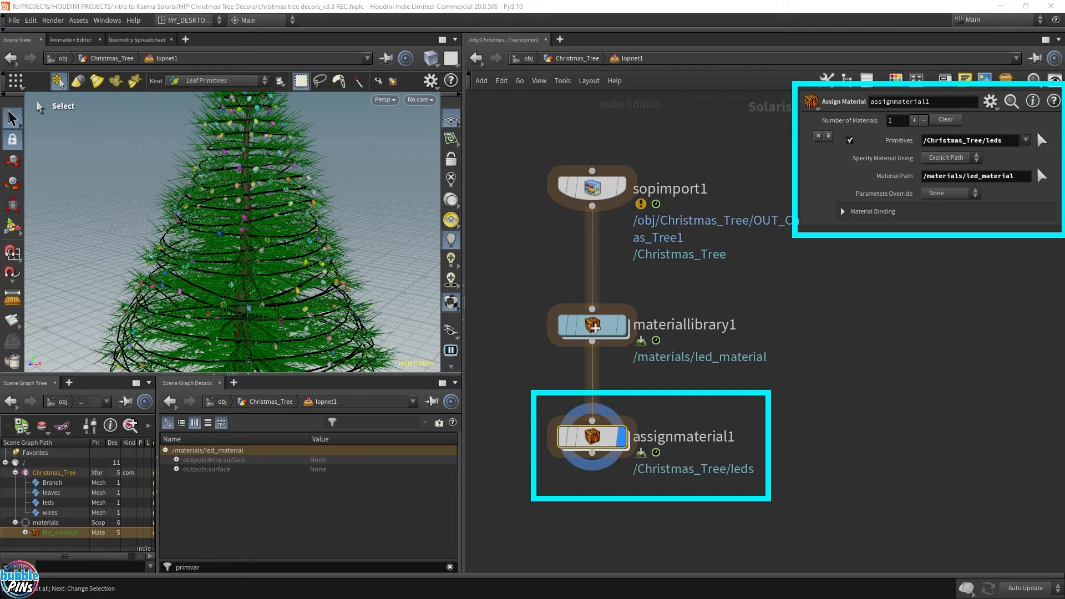
click(387, 100)
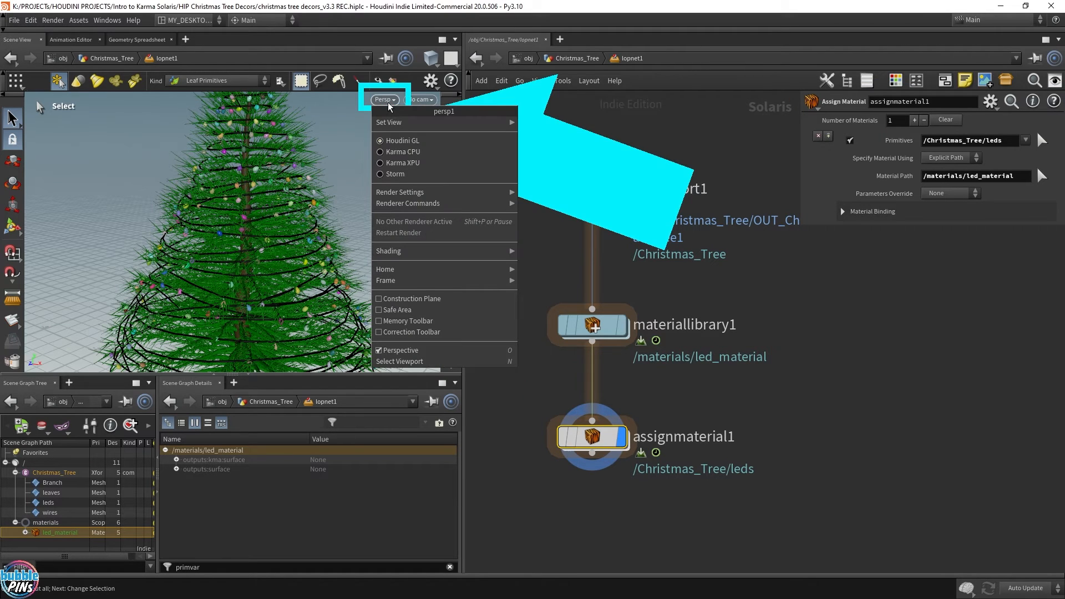
click(416, 165)
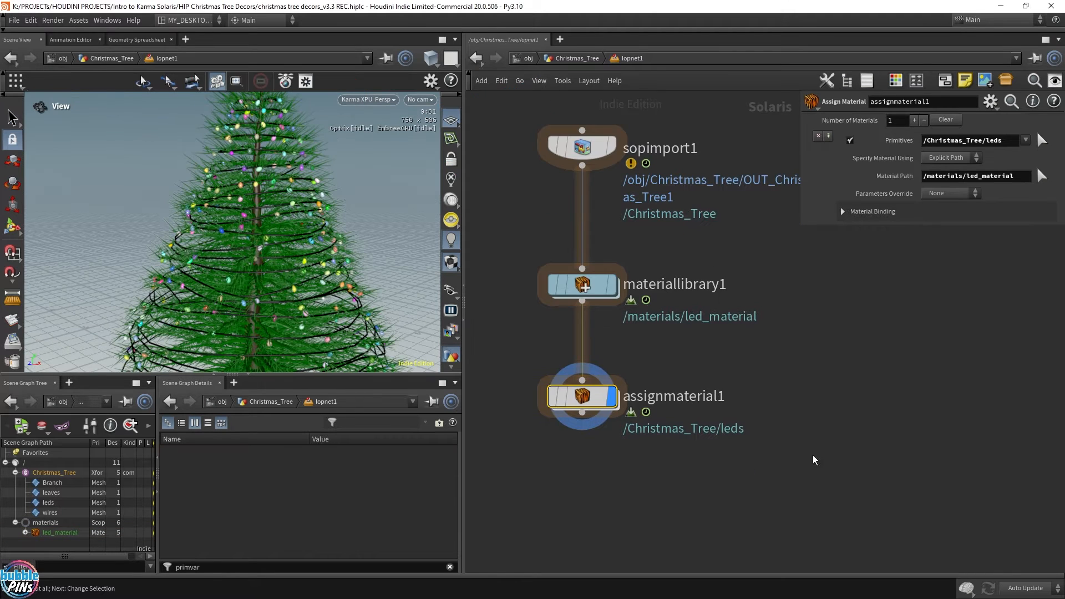
- Back inside led_material, rename the primvar reader displayColor and also connect its result to emission_color of mtlxstandard_surface
double_click(579, 287)
double_click(583, 288)
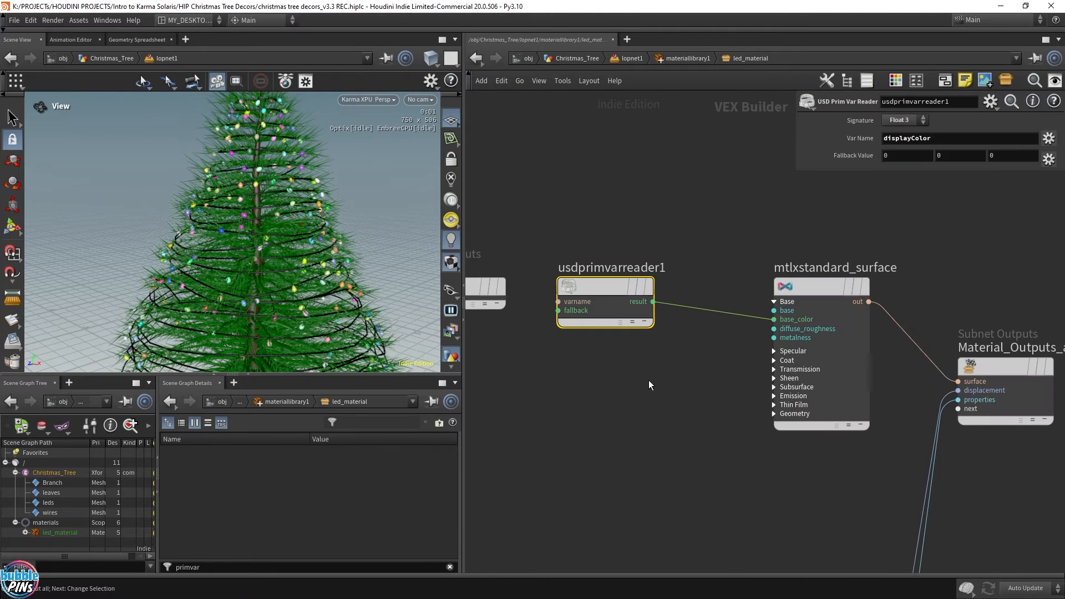
scroll(777, 405, up, 2)
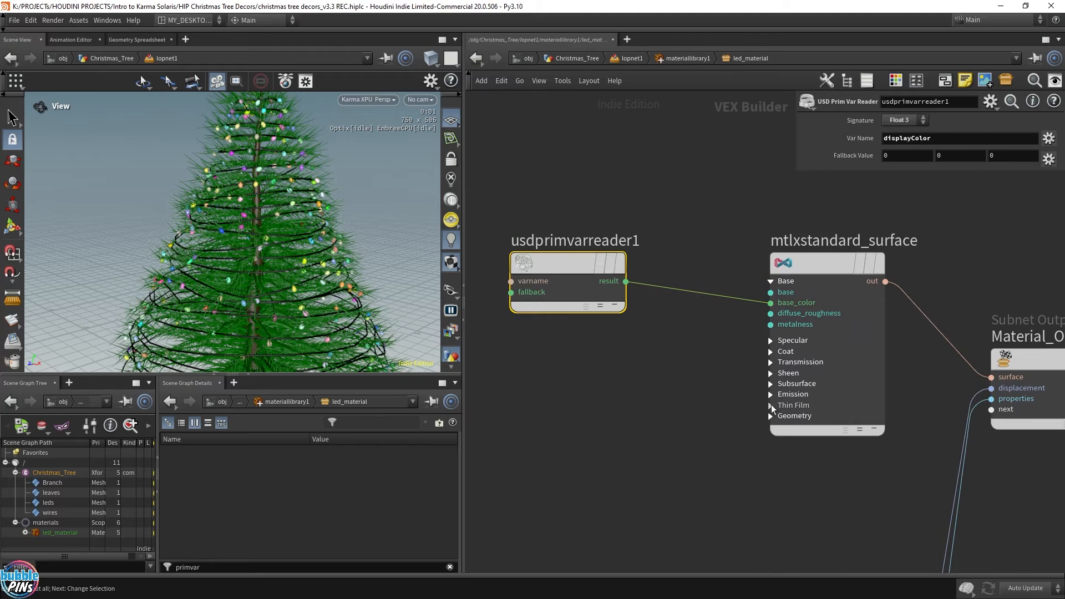
click(770, 394)
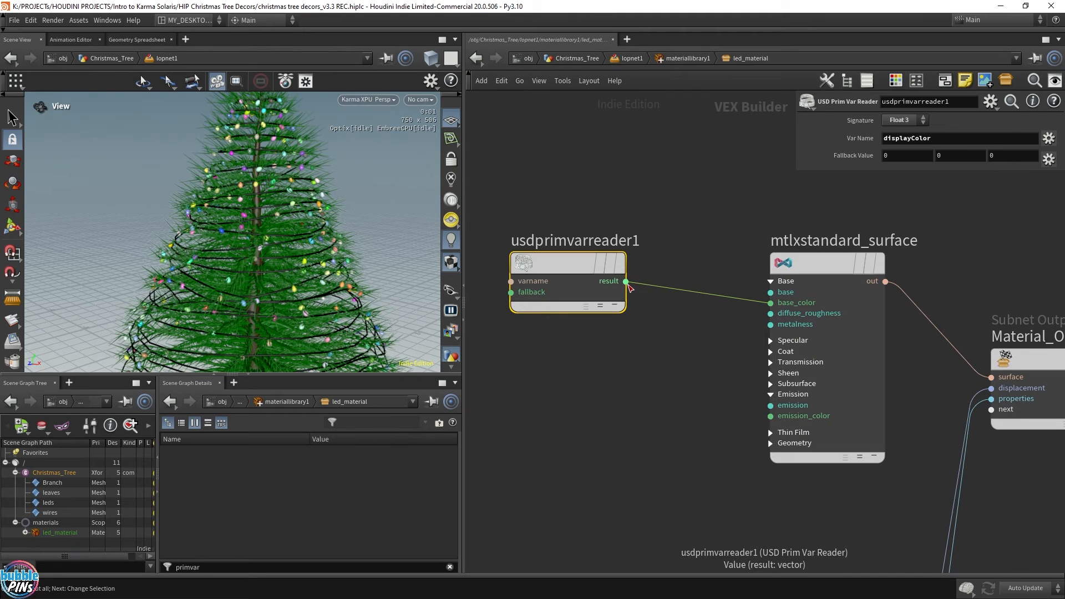
double_click(559, 240)
text(displac)
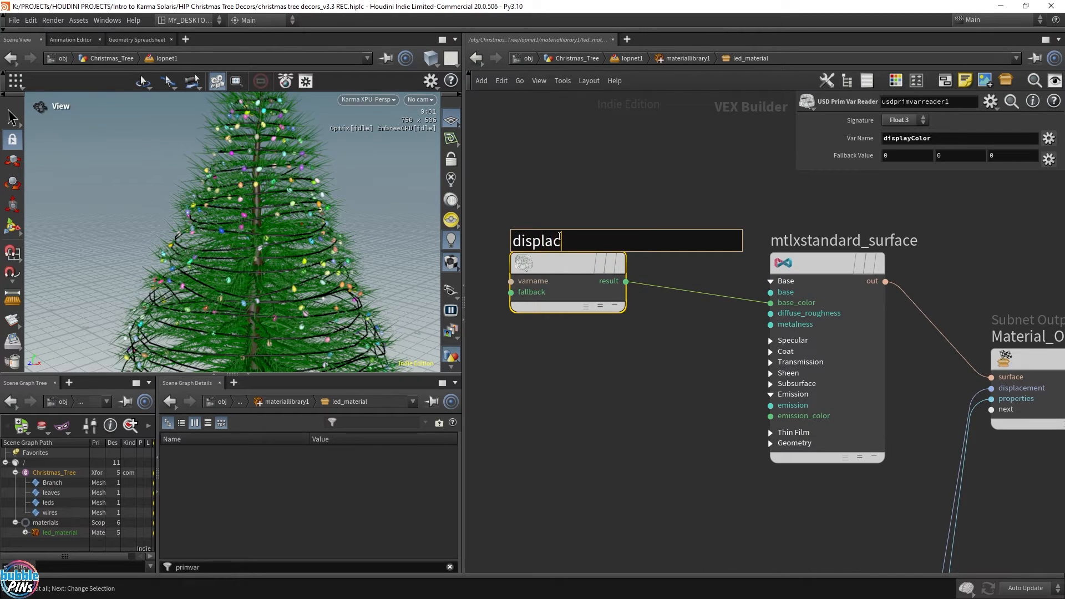
text(Color)
key(Return)
drag(625, 281, 768, 417)
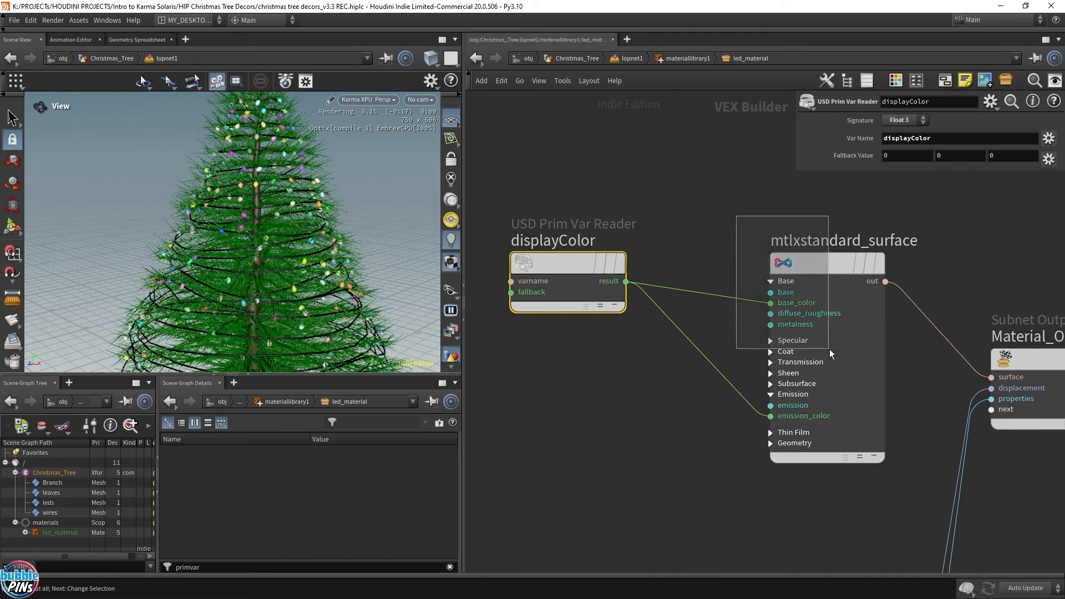
- Set the Emission of mtlxstandard_surface to 10 and inspect the LEDs up close in the render
click(771, 428)
key(h)
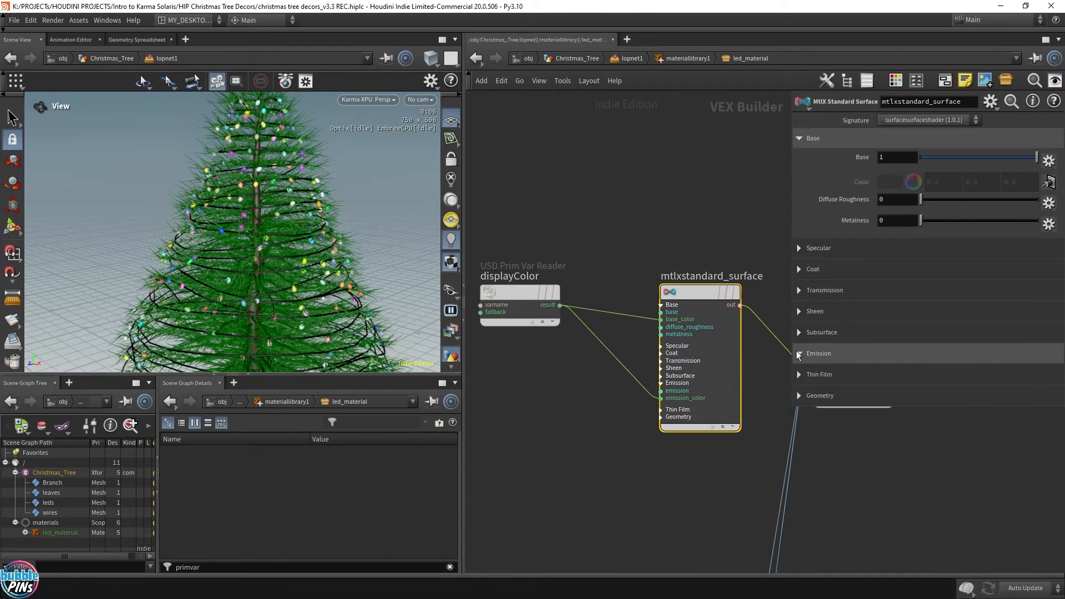
click(815, 355)
text(10)
key(Return)
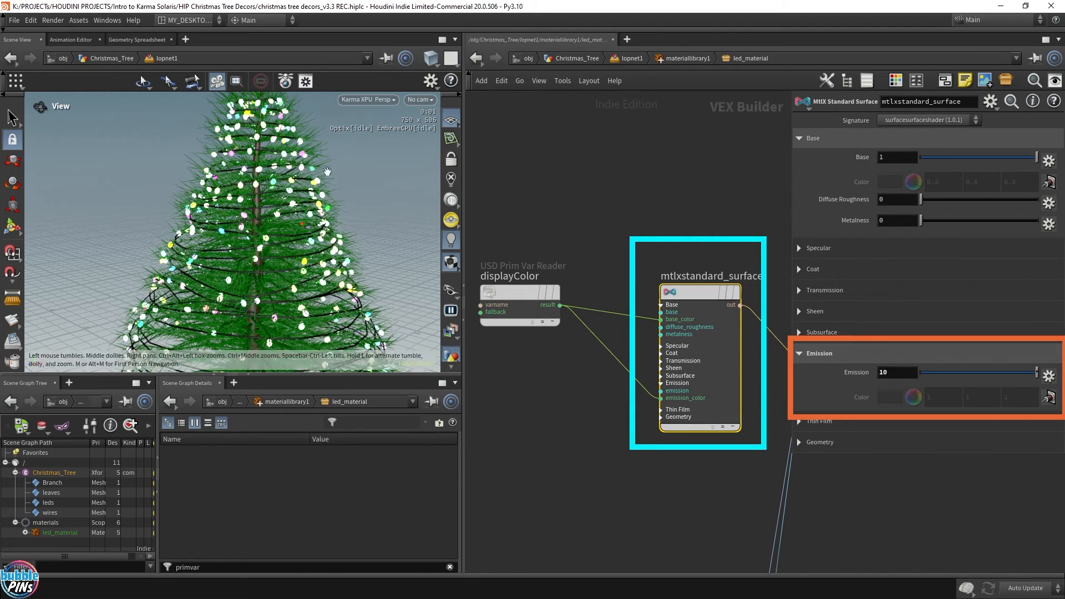
drag(353, 224, 291, 190)
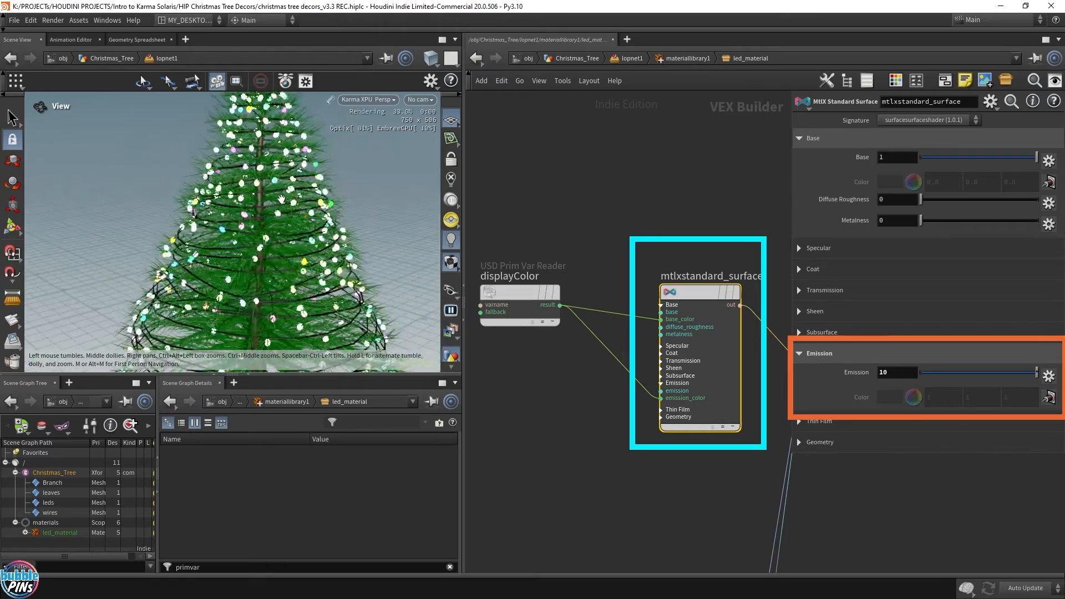
scroll(347, 226, up, 5)
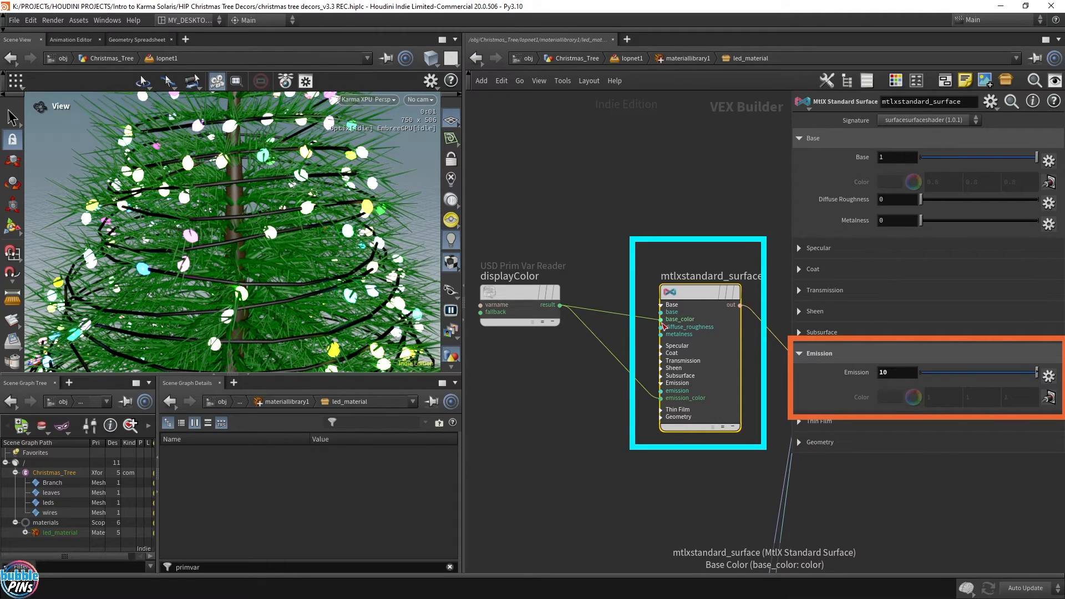
- Disconnect displayColor from base_color and set the Emission of mtlxstandard_surface to 5
click(661, 320)
click(596, 240)
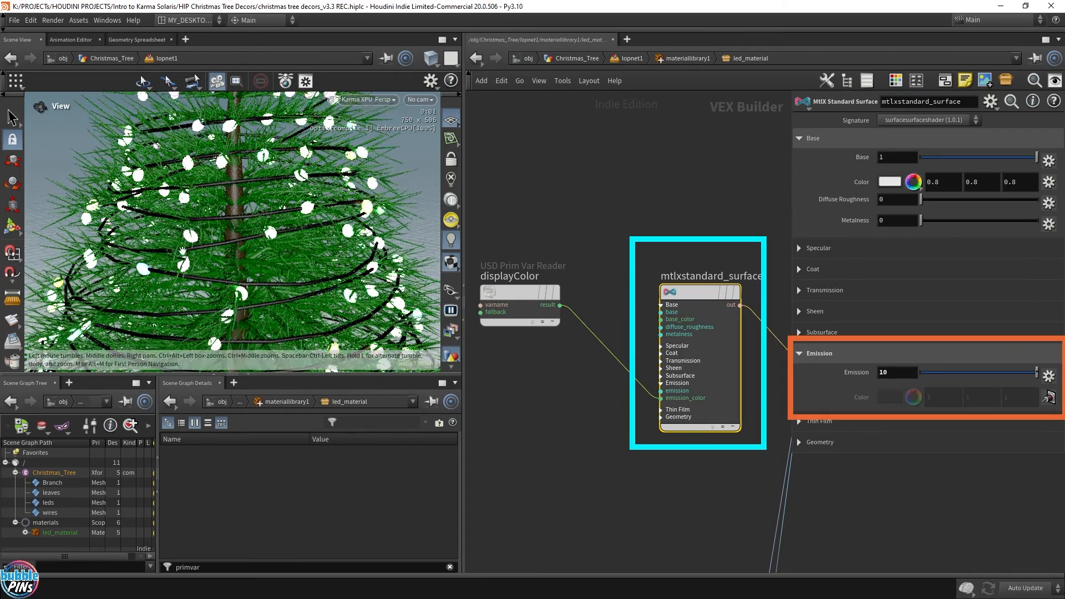
double_click(896, 372)
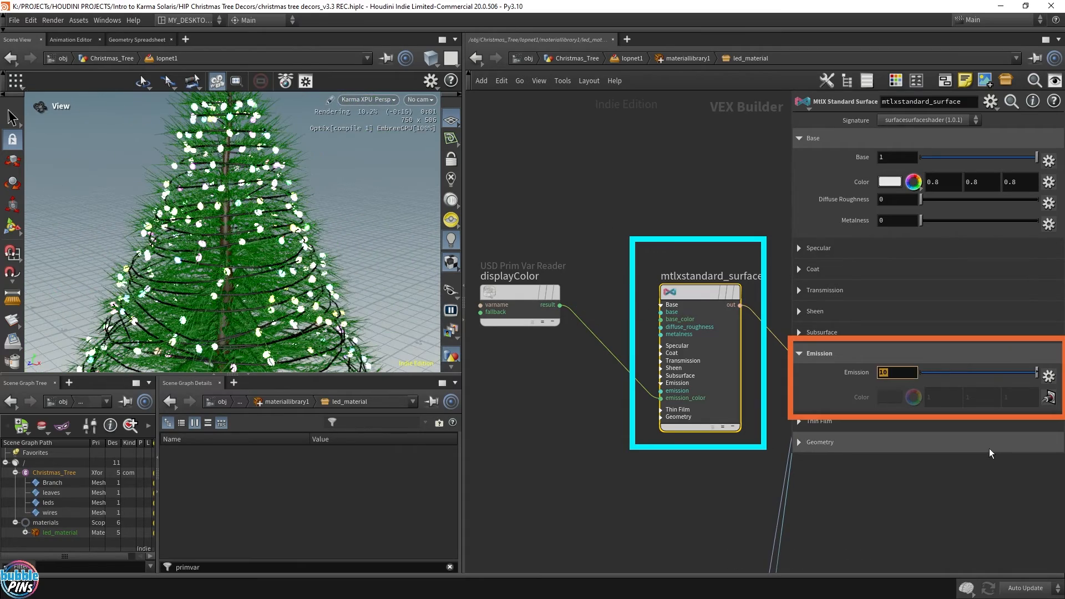
text(5)
key(Return)
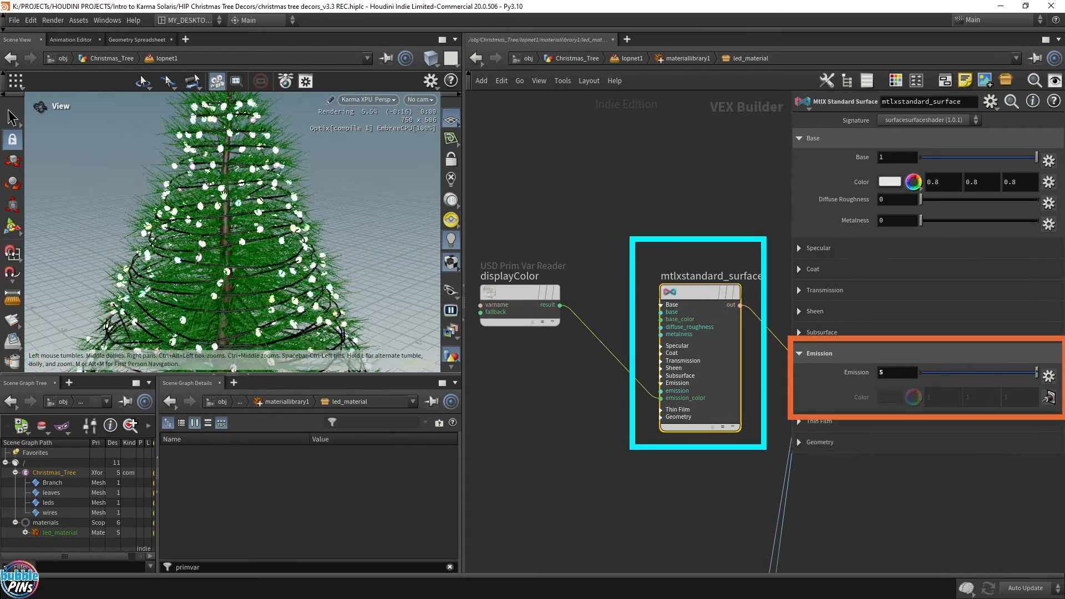
- Set the Emission of mtlxstandard_surface to 2 and inspect the LEDs up close in the render
drag(305, 273, 327, 273)
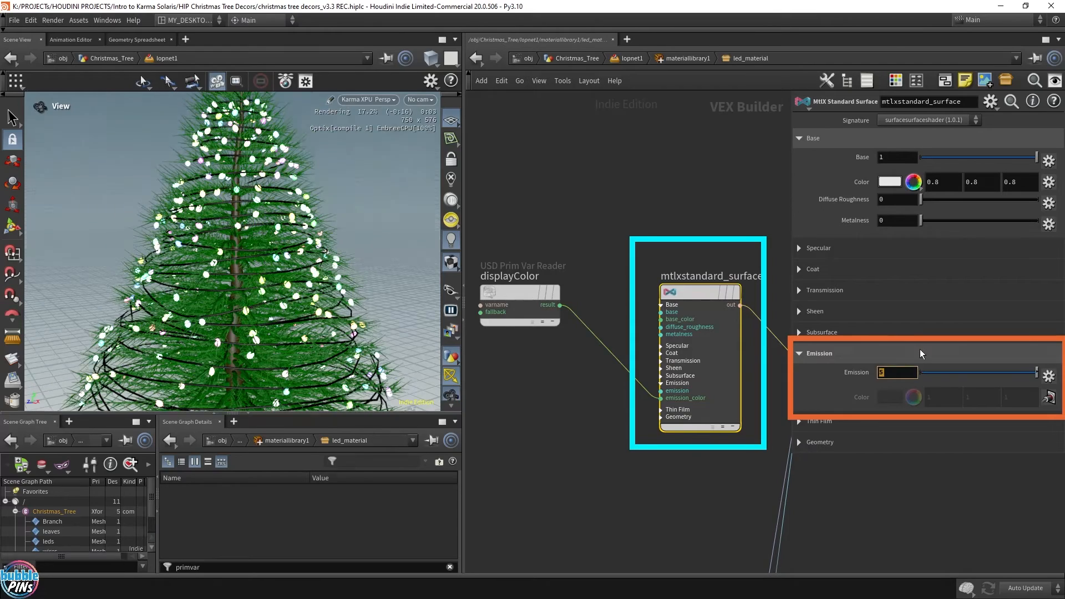
text(2)
key(Return)
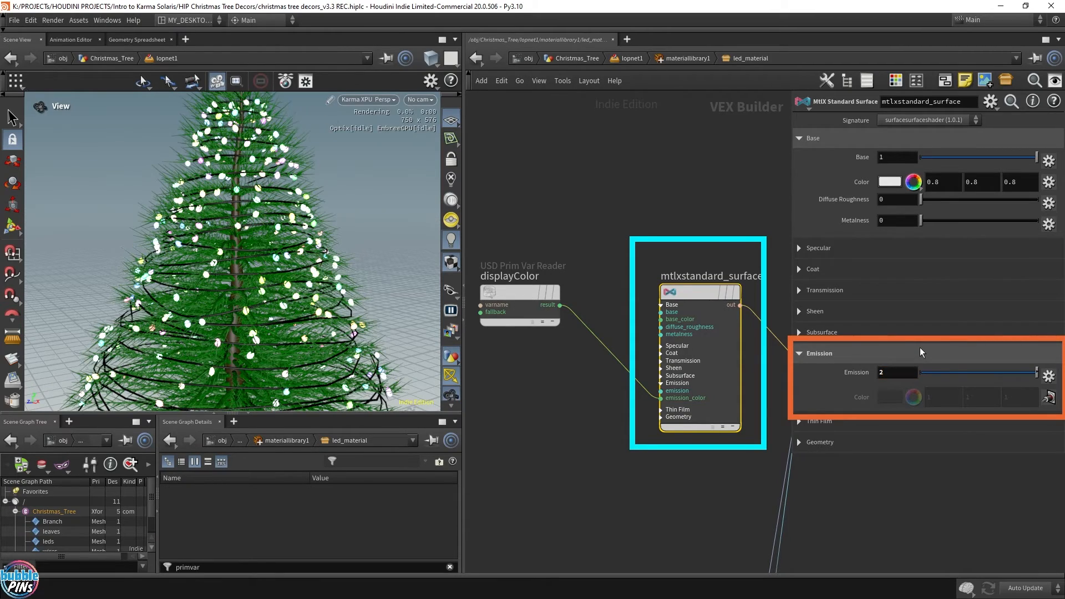
scroll(296, 254, up, 5)
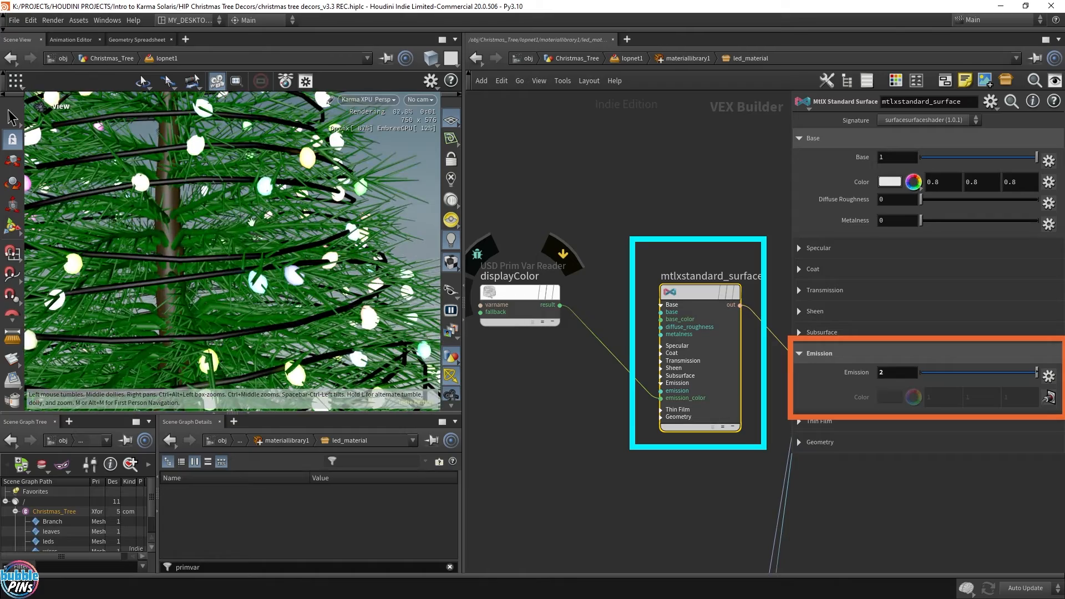
drag(245, 183, 260, 196)
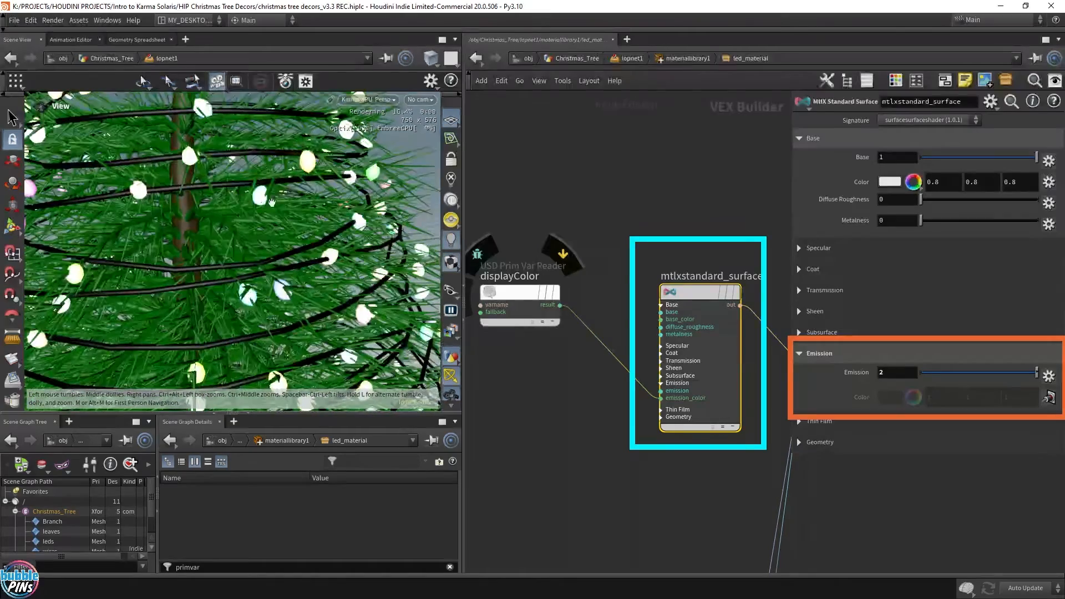
scroll(294, 284, down, 2)
scroll(294, 284, down, 5)
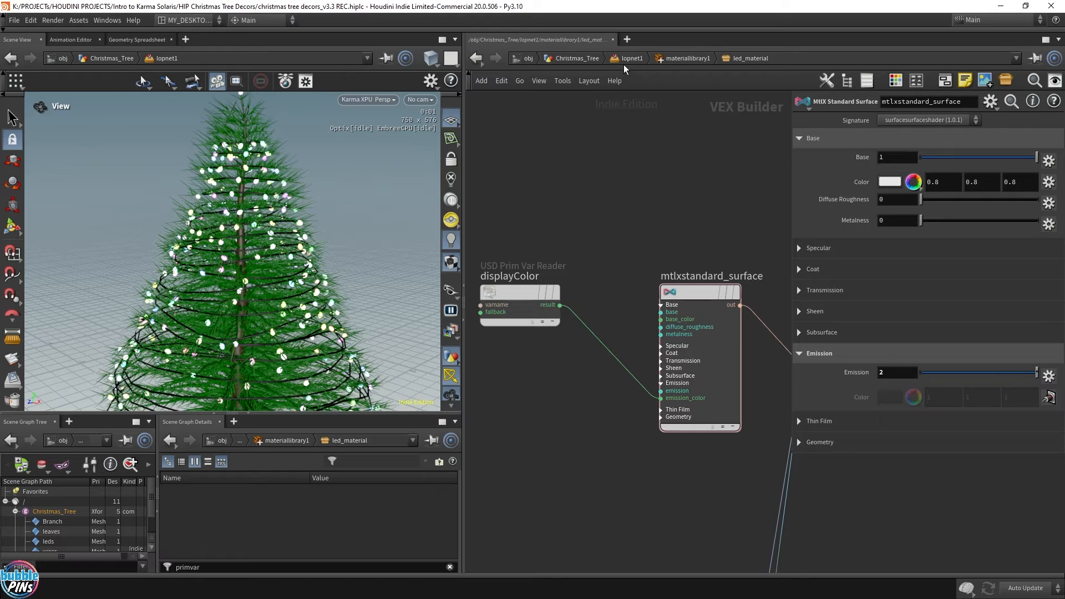
- Back in lopnet1, set the SOP Path of sopimport2 to OUT_Background inside the background object
click(529, 58)
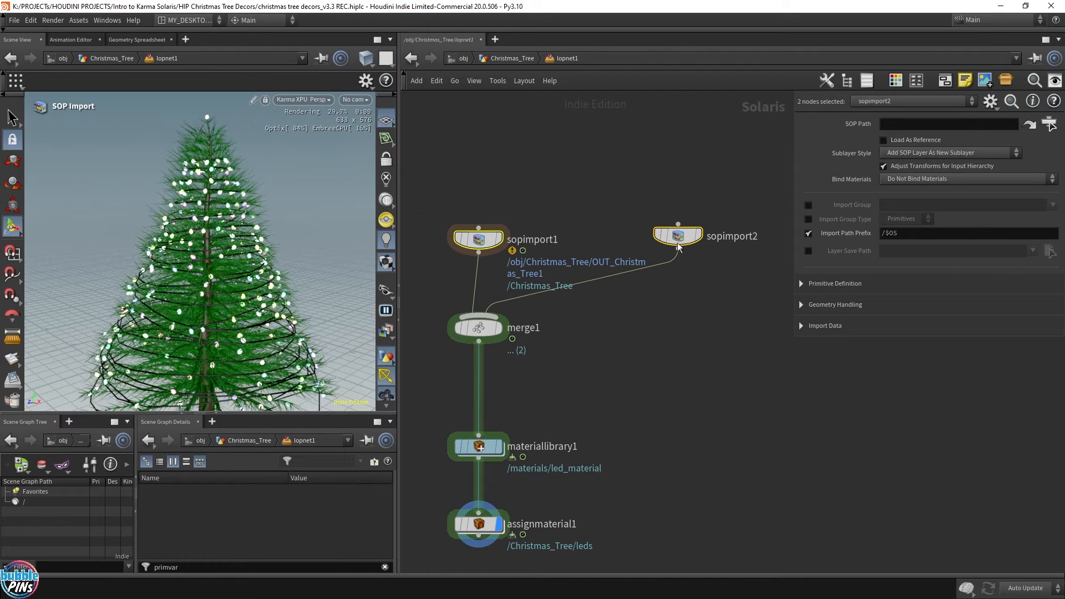
drag(696, 301, 670, 208)
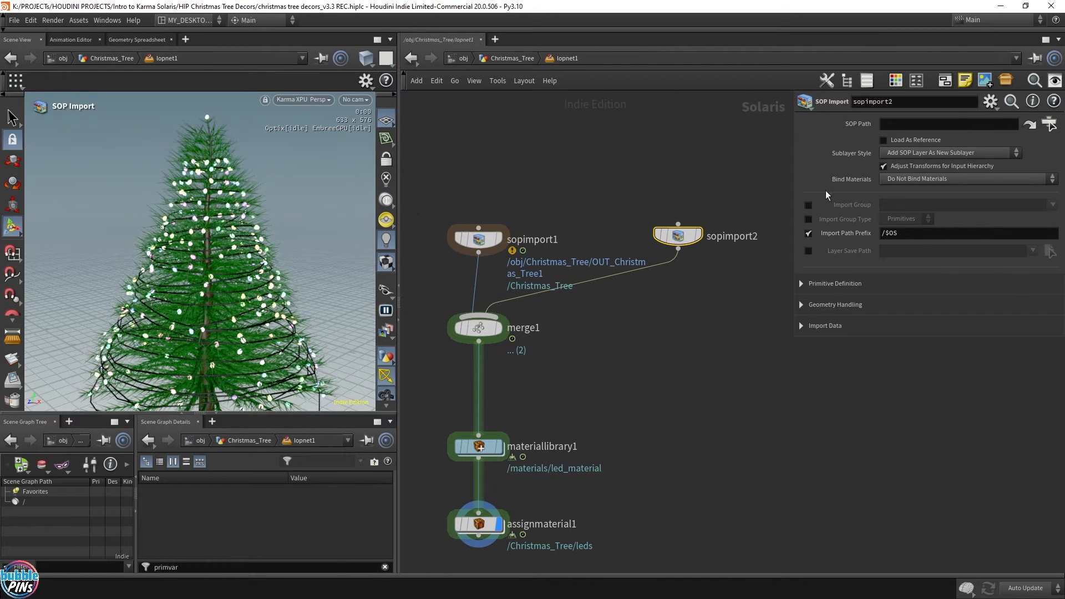
click(1049, 124)
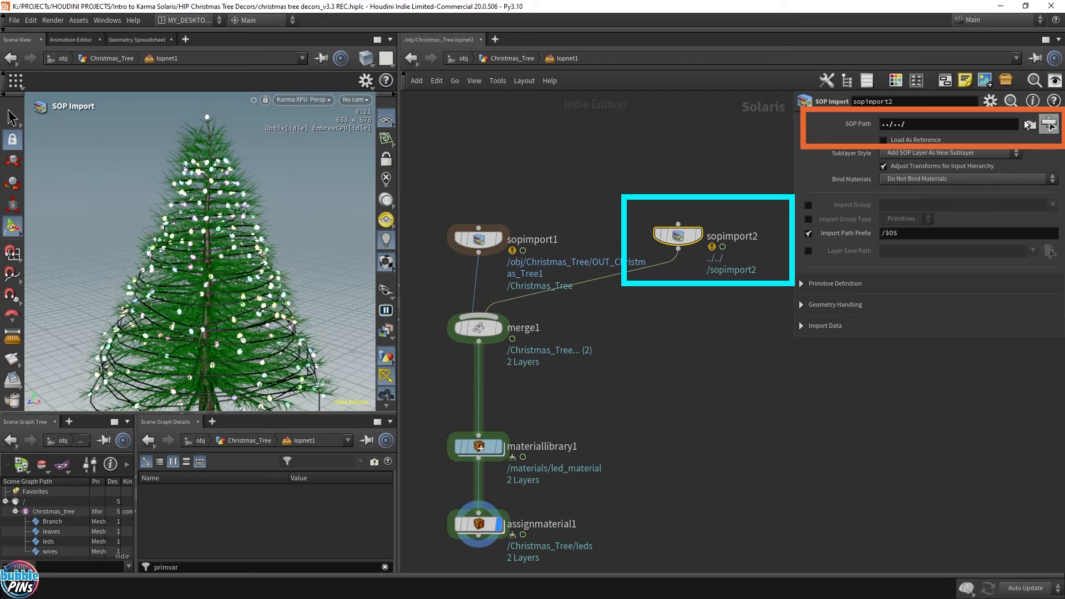
click(986, 58)
drag(979, 22, 555, 31)
double_click(525, 77)
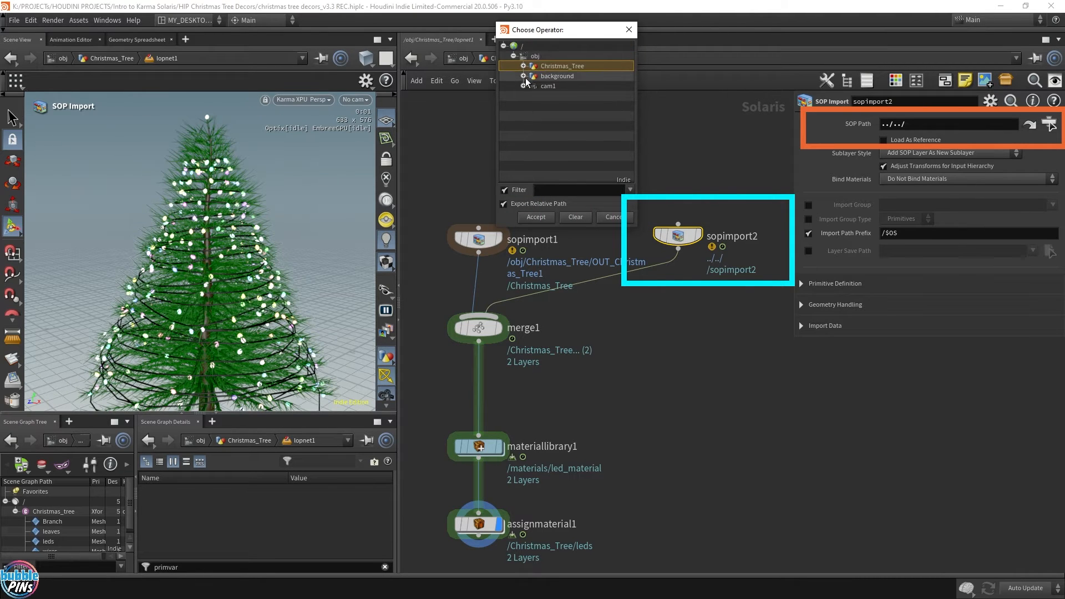
click(573, 86)
click(538, 217)
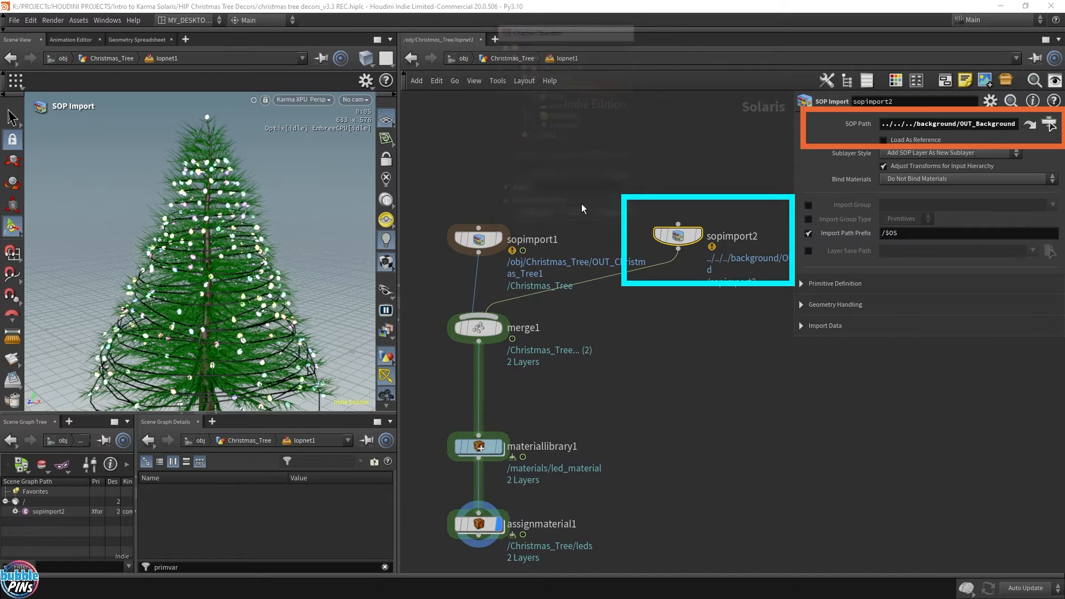
- Enable Load As Reference on sopimport2 and set its Primitive Path to /background
click(883, 139)
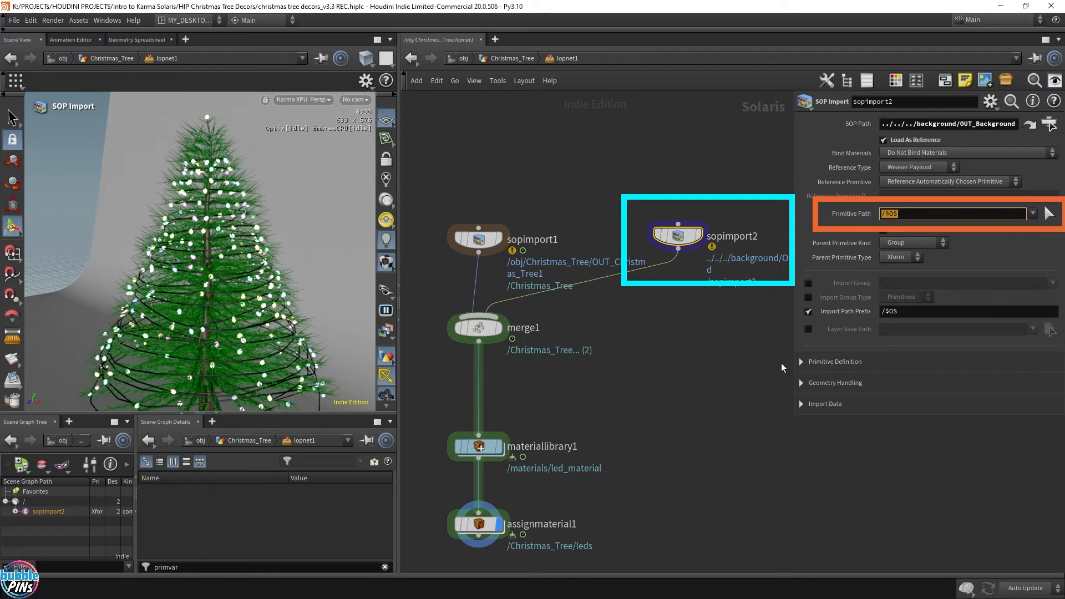
text(/background)
key(Return)
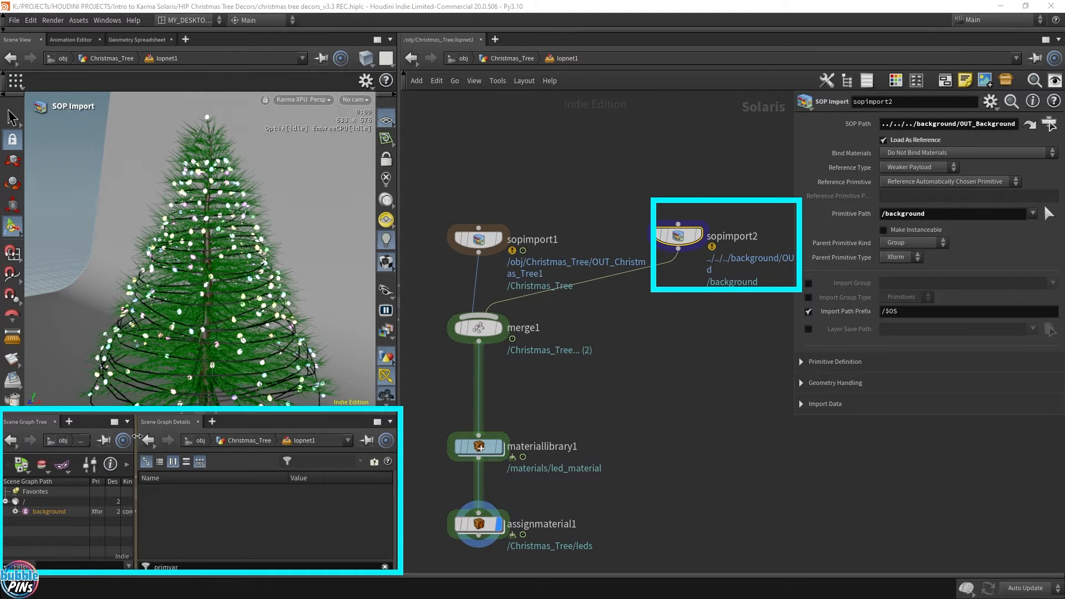
- Widen the Scene Graph Tree and inspect the mesh under the background primitive and the backdrop around the tree
drag(137, 438, 249, 438)
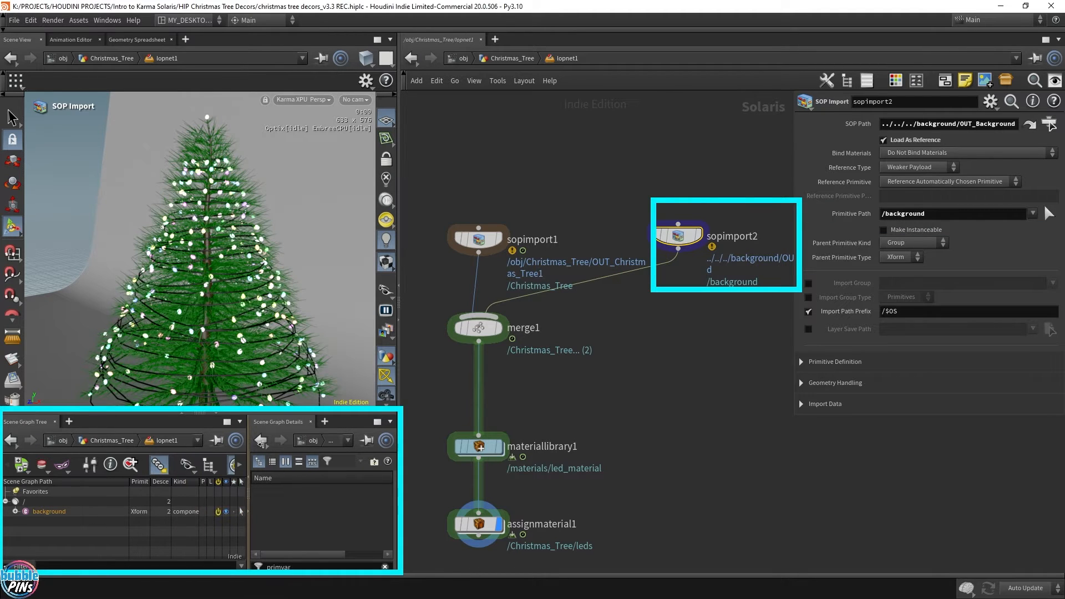
click(16, 511)
click(58, 520)
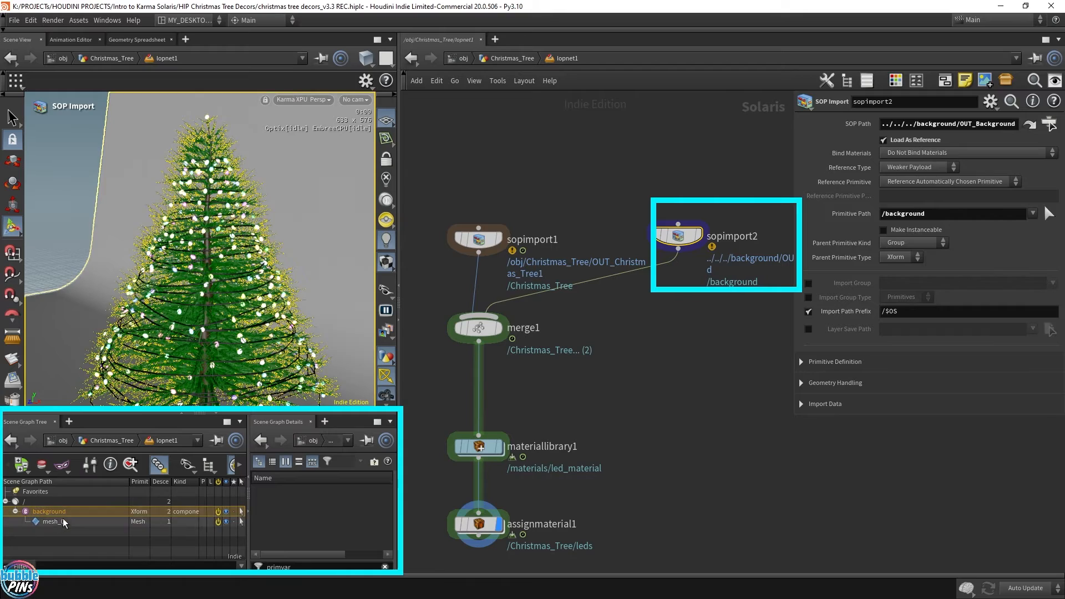
key(s)
key(Escape)
scroll(236, 233, down, 6)
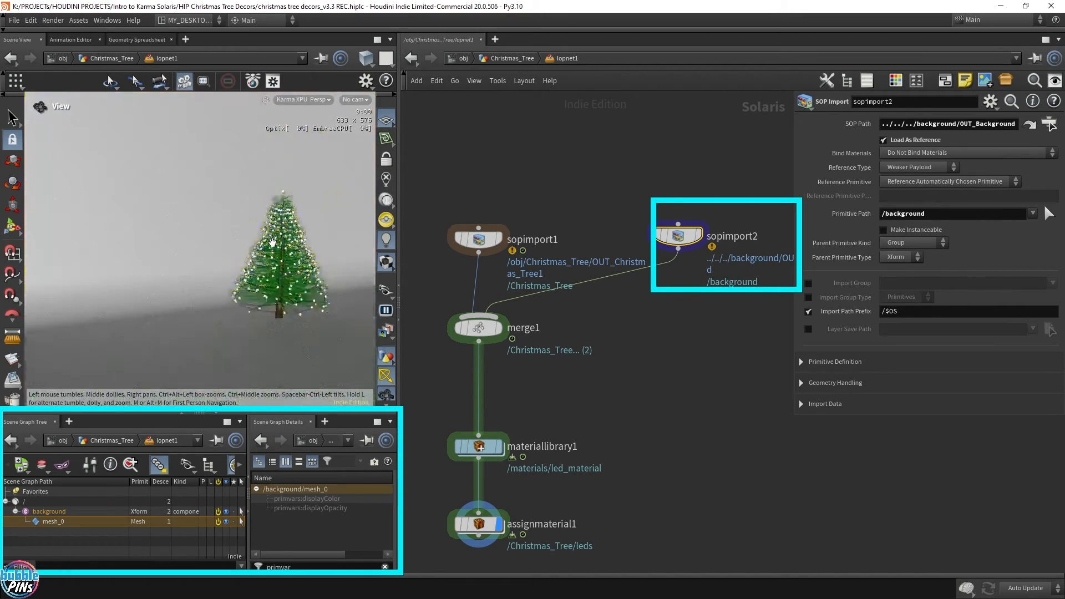
alt+drag(234, 254, 223, 211)
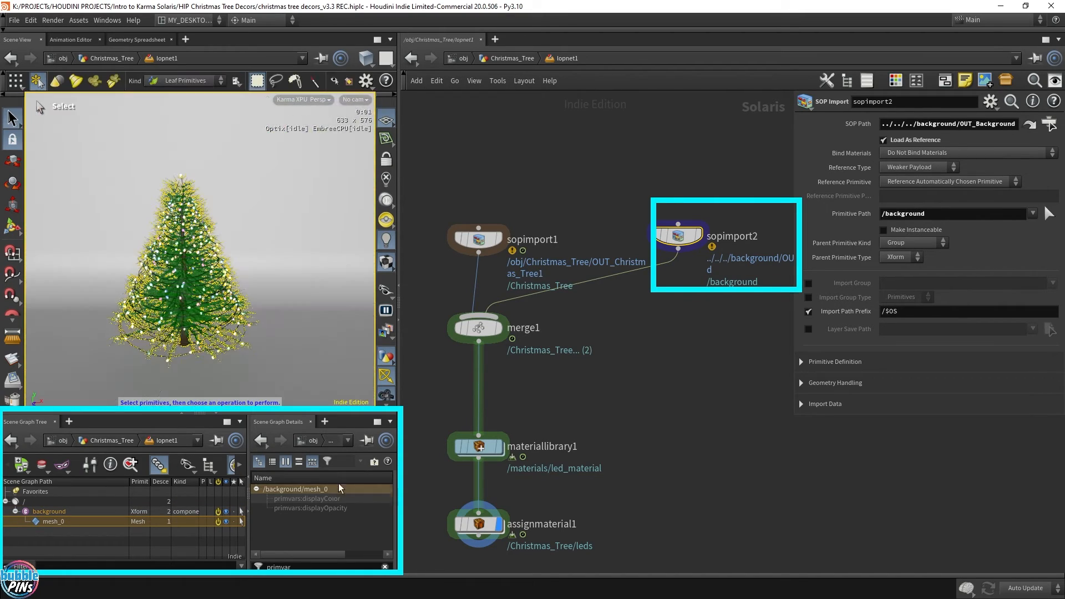
- Display merge1 and examine the Christmas_Tree and background hierarchies in its scene graph
click(497, 328)
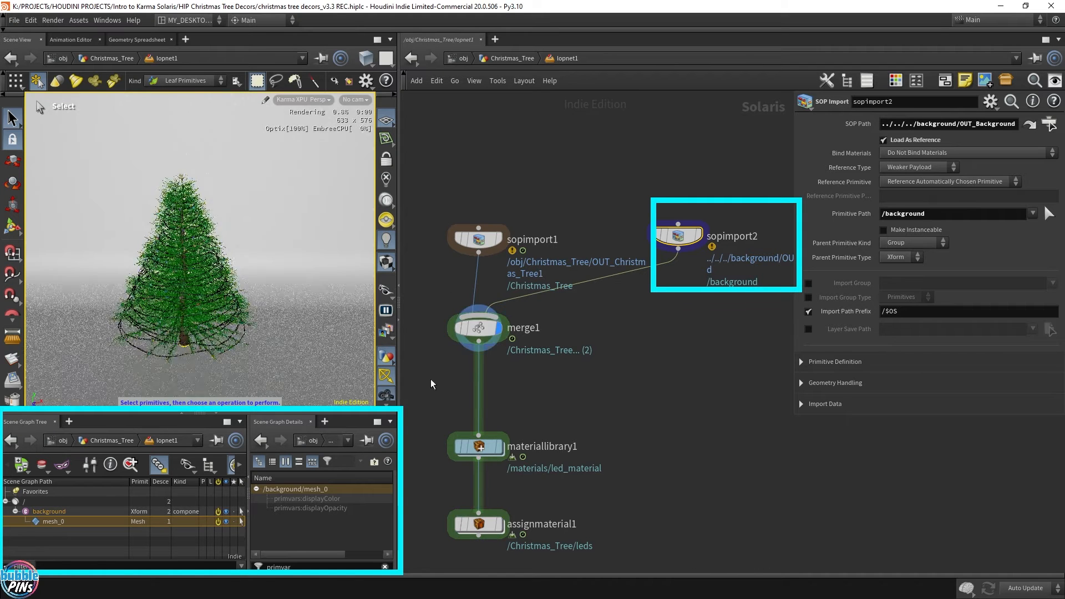
click(478, 328)
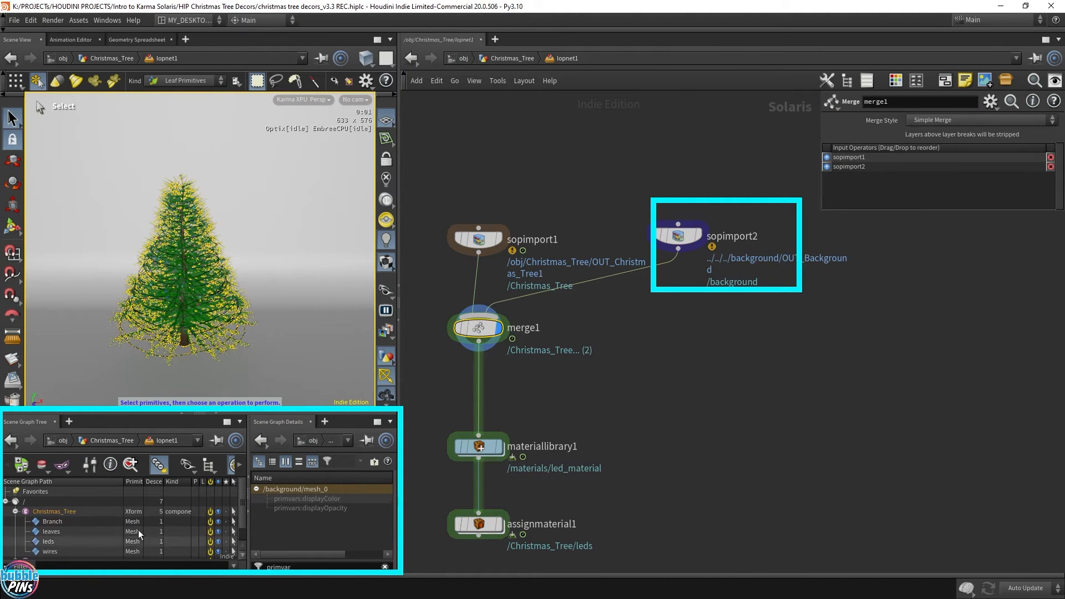
click(16, 510)
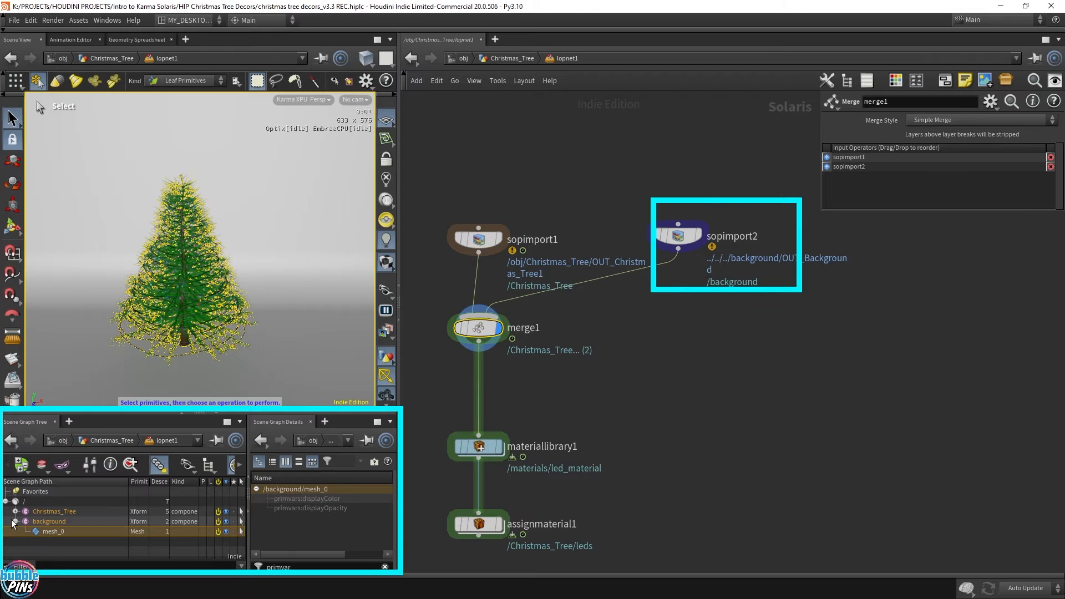
click(52, 520)
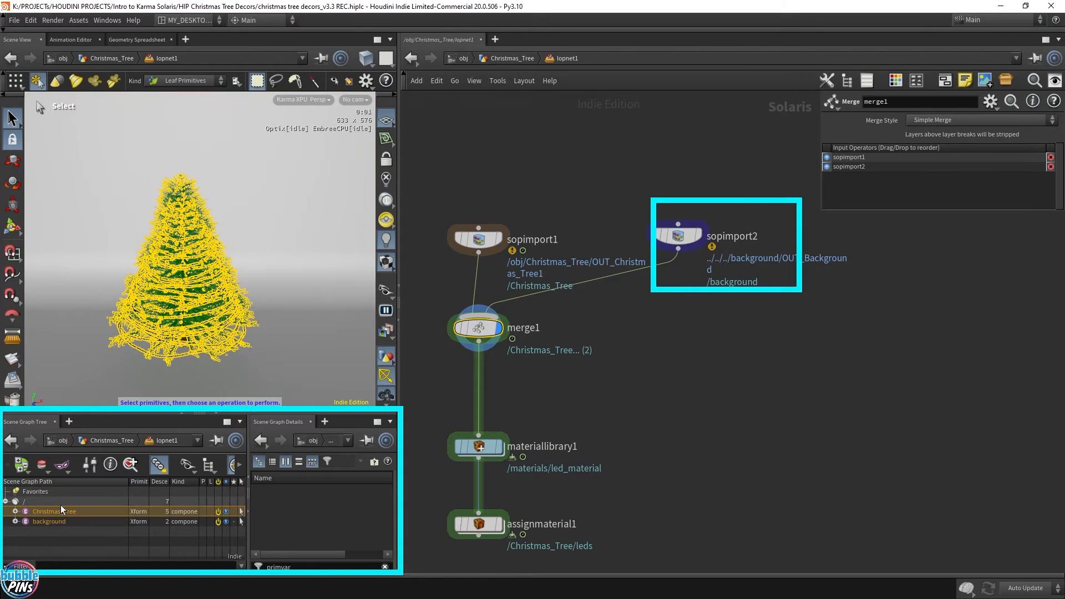
click(16, 511)
click(91, 524)
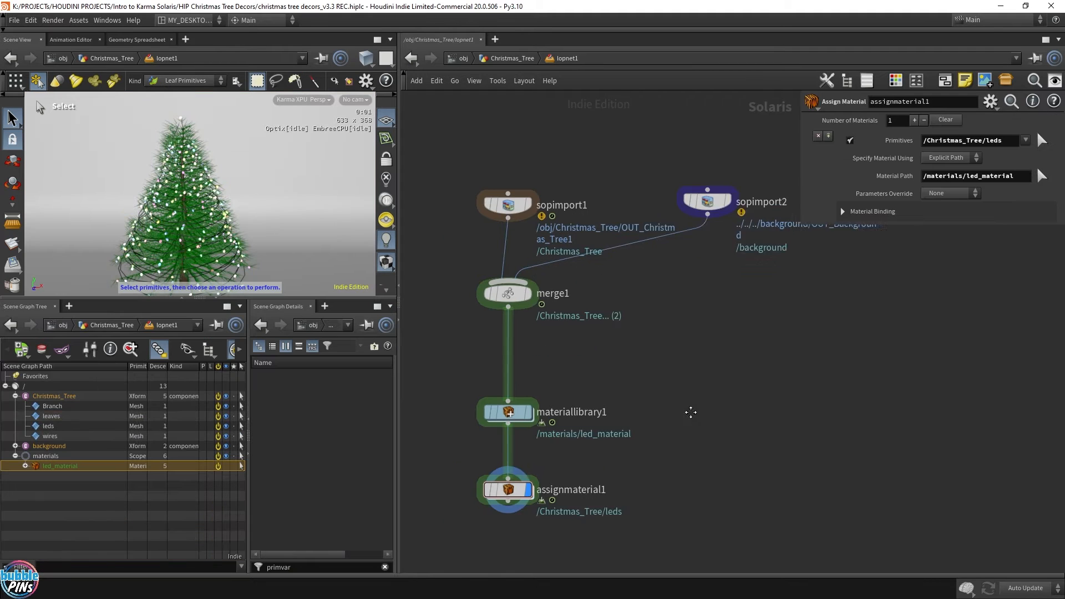
- Inside materiallibrary1, add a Karma Material Builder named background
double_click(507, 413)
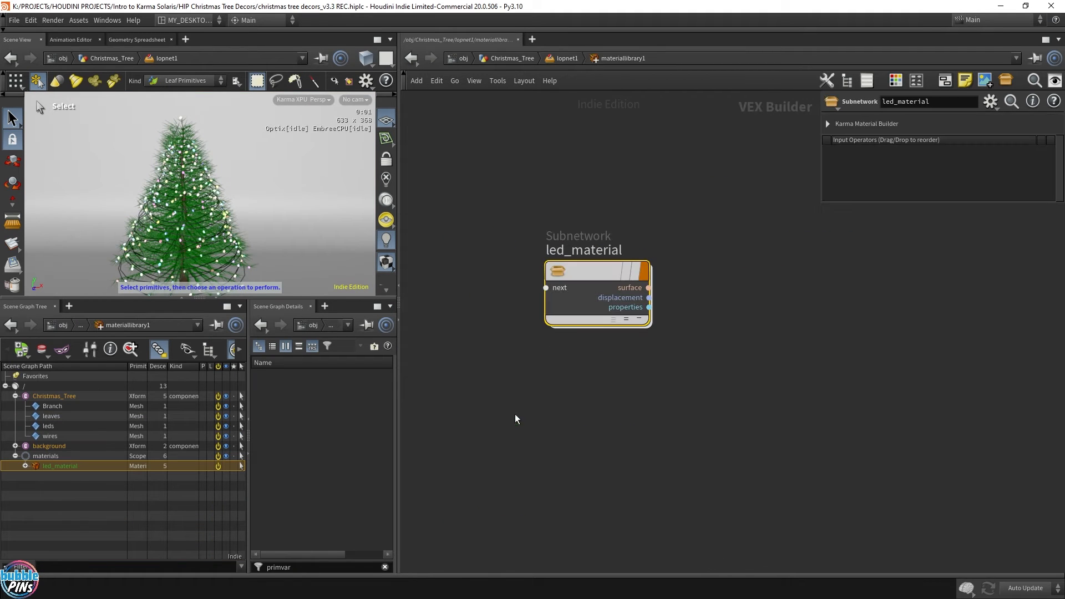
key(Tab)
text(karma)
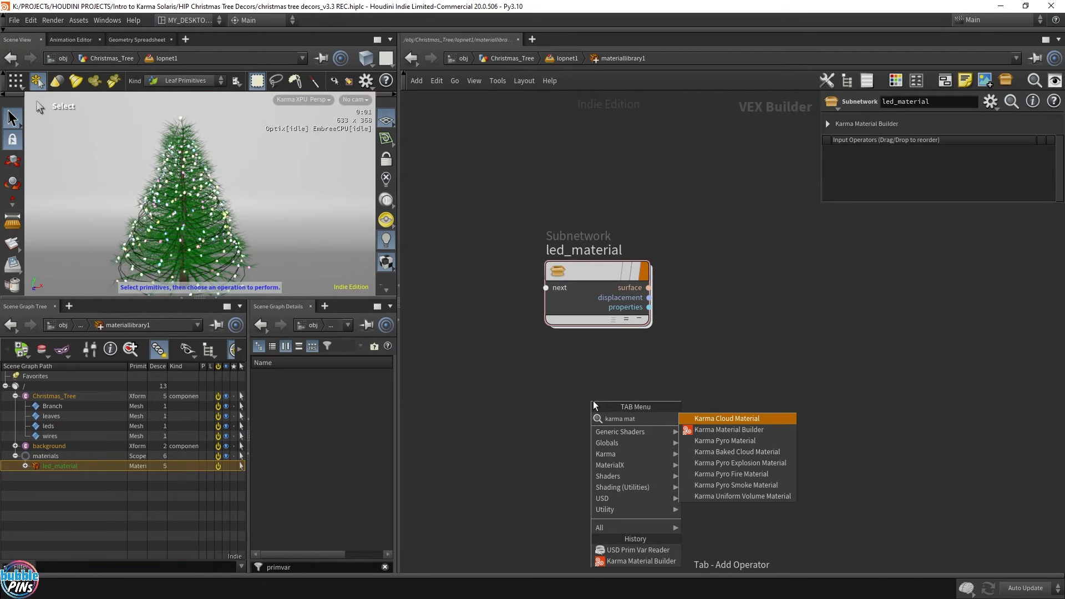
key(Down)
key(Return)
click(594, 404)
click(595, 383)
text(background)
key(Return)
- Inside the background material, move mtlxdisplacement and material_properties down to clear space below mtlxstandard_surface
drag(597, 399, 605, 409)
double_click(606, 410)
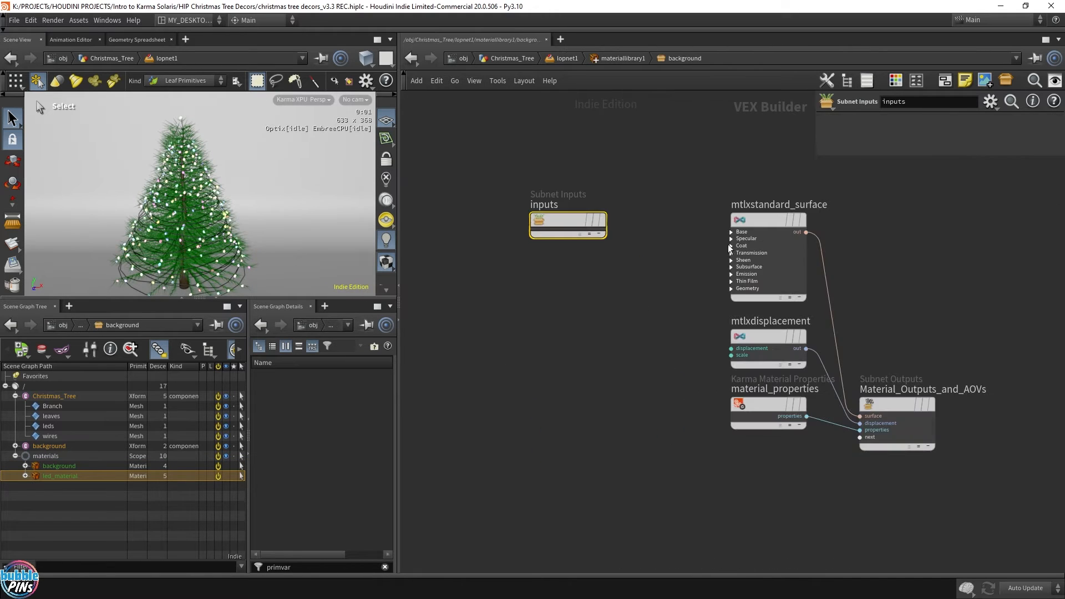
click(763, 268)
middle_drag(763, 269, 613, 266)
drag(573, 310, 659, 401)
drag(627, 342, 627, 507)
scroll(577, 232, up, 4)
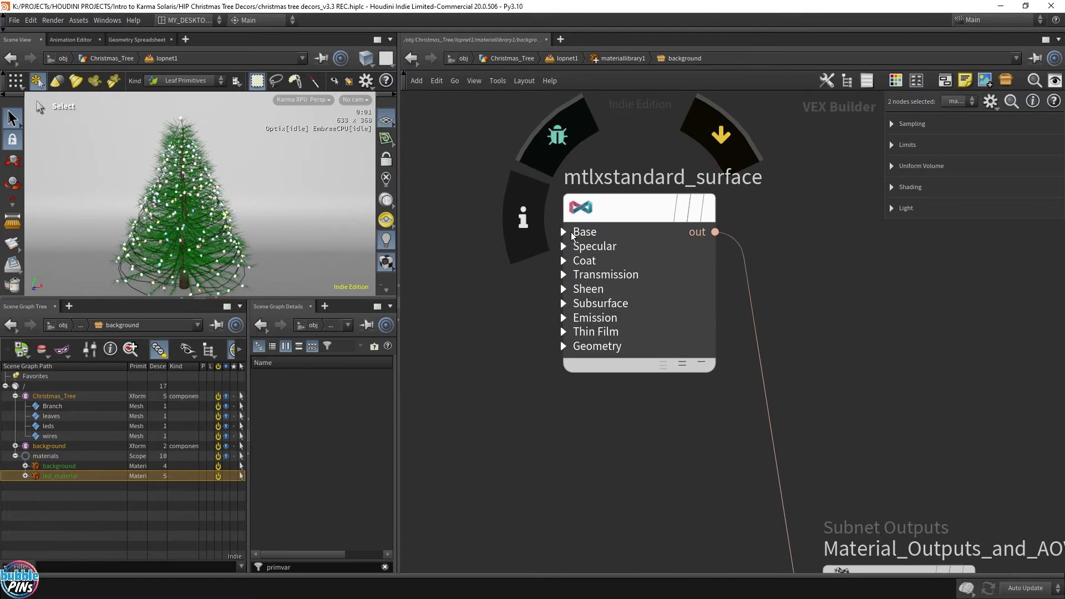
- Expand the Base inputs of mtlxstandard_surface and set its base Color to teal with RGB values 0, 0.5, 0.5
click(573, 235)
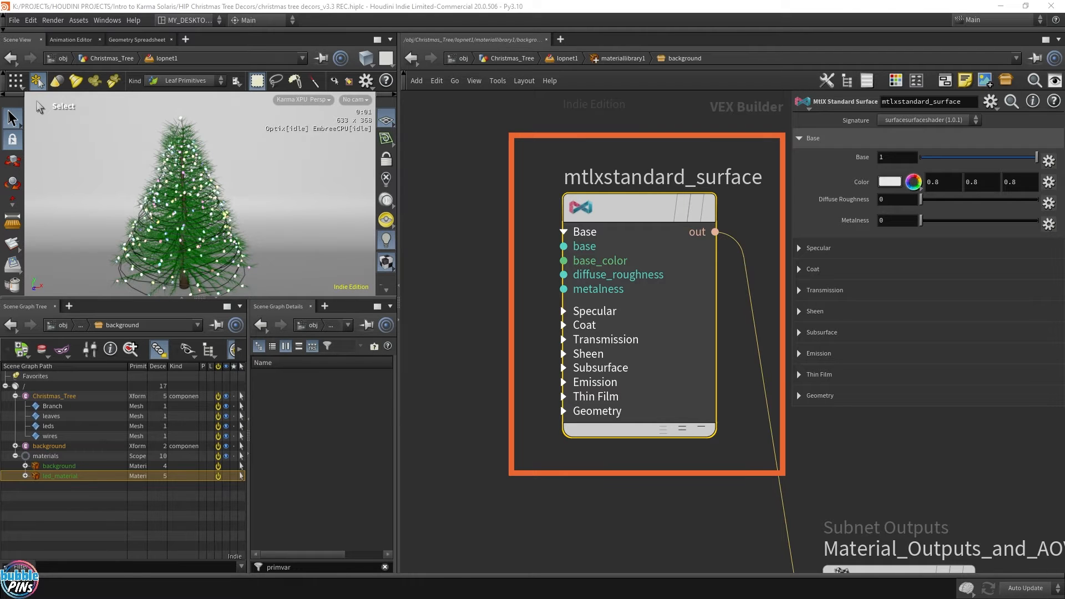
click(887, 182)
mouse_move(956, 65)
mouse_down()
mouse_move(1006, 249)
mouse_move(885, 335)
mouse_up()
click(1005, 327)
click(1007, 310)
click(1029, 337)
scroll(701, 310, down, 5)
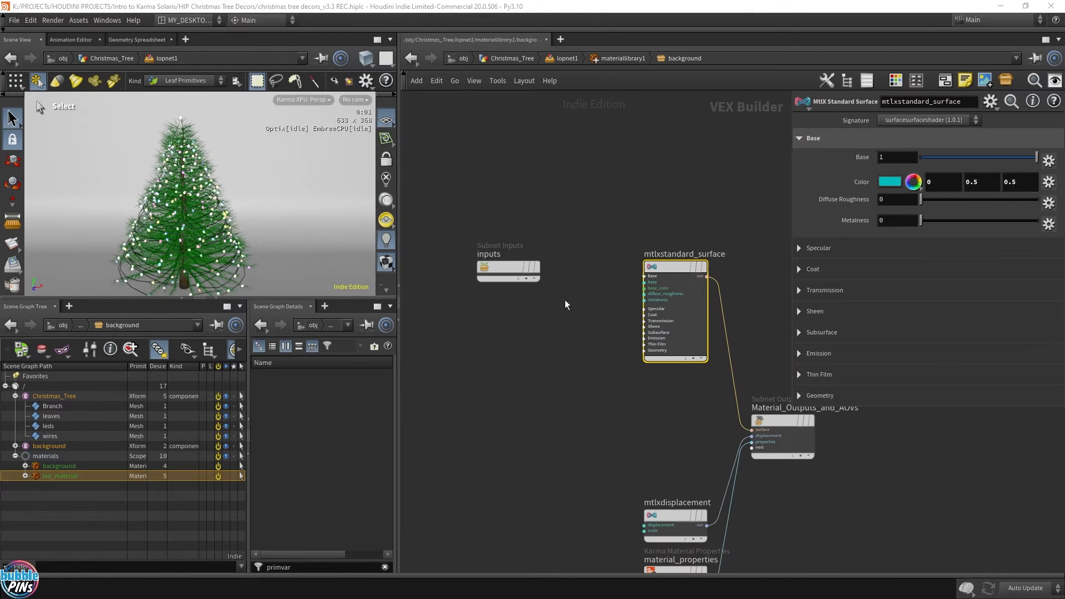
- On assignmaterial1 in lopnet1, clear the primvar filter from the scene graph details and assign /materials/background to the /background primitive
click(567, 59)
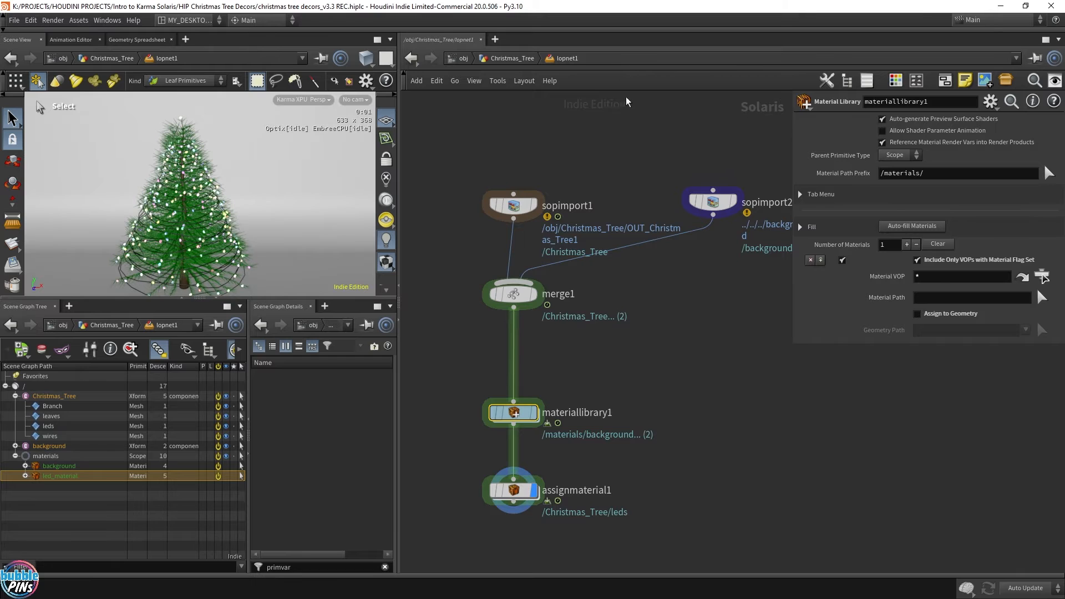
click(515, 485)
scroll(521, 477, down, 1)
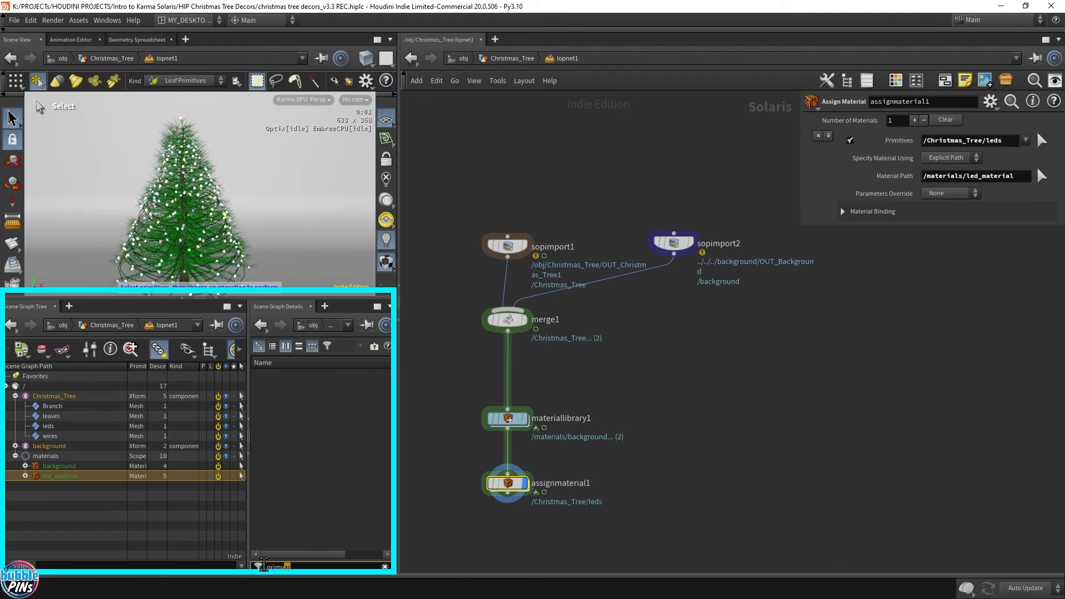
key(BackSpace)
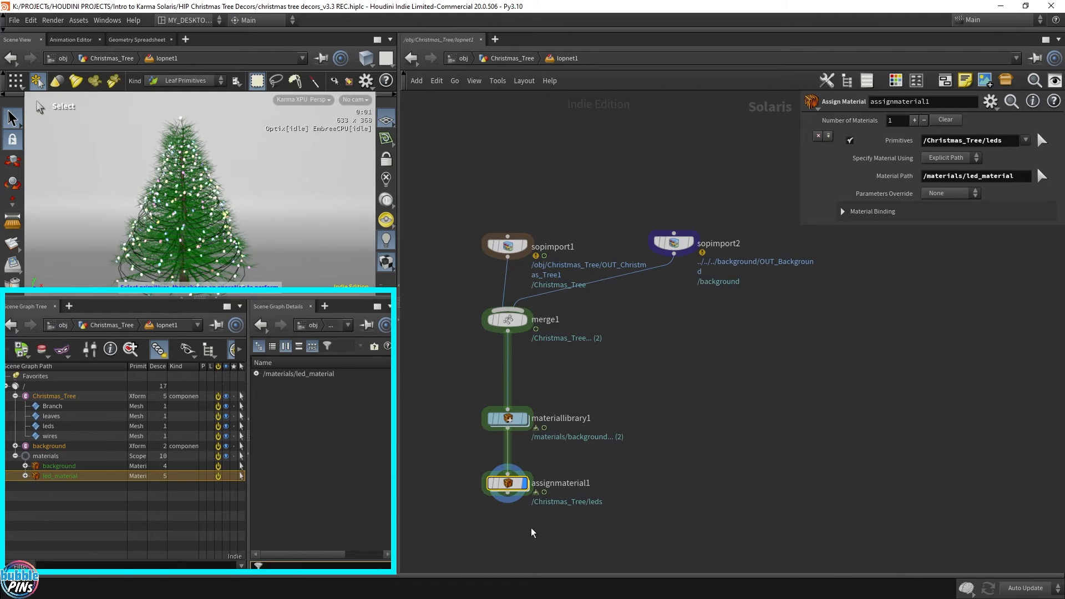
click(58, 466)
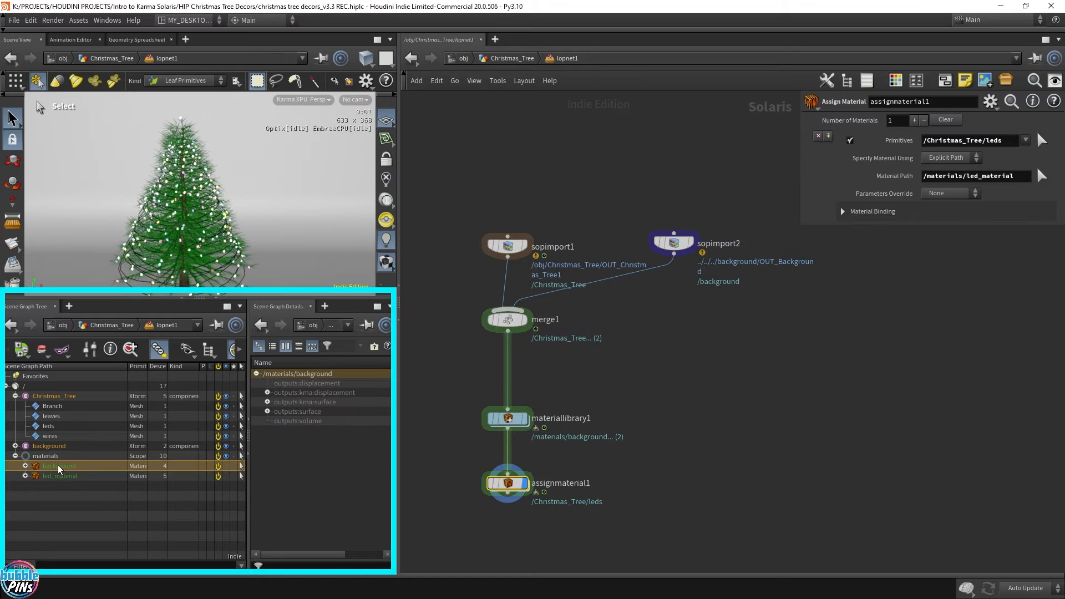
drag(62, 468, 65, 448)
drag(64, 448, 64, 448)
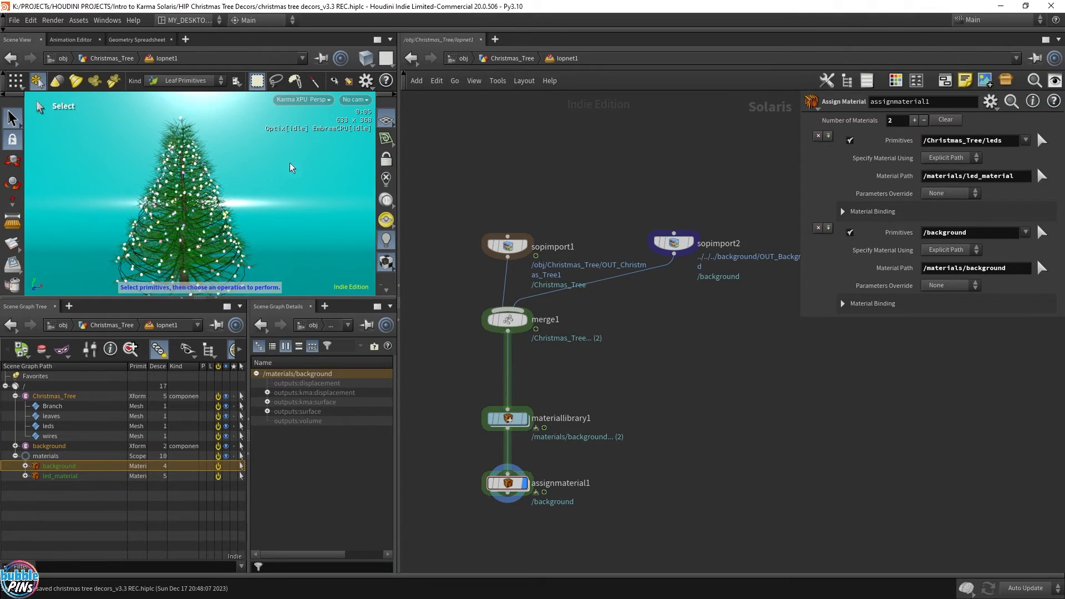
- Enlarge the scene viewport vertically and frame the whole tree in front of the teal backdrop
alt+drag(264, 185, 269, 209)
drag(264, 299, 264, 413)
drag(260, 249, 215, 210)
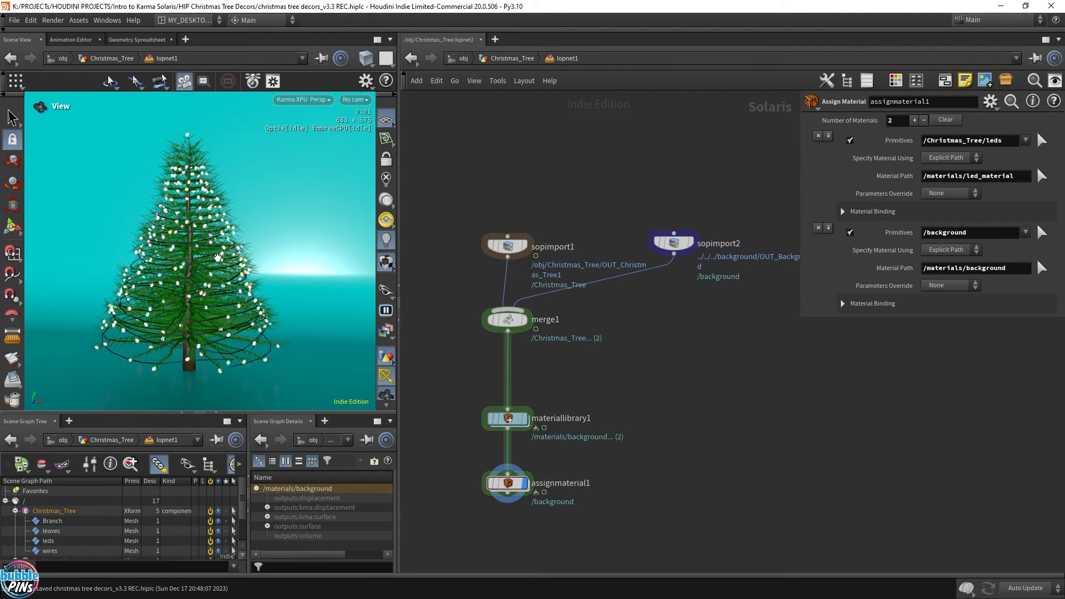
- Add a Karma Physical Sky node below assignmaterial1 in the network chain and display its result
middle_drag(649, 474, 646, 406)
key(Tab)
text(karma phy)
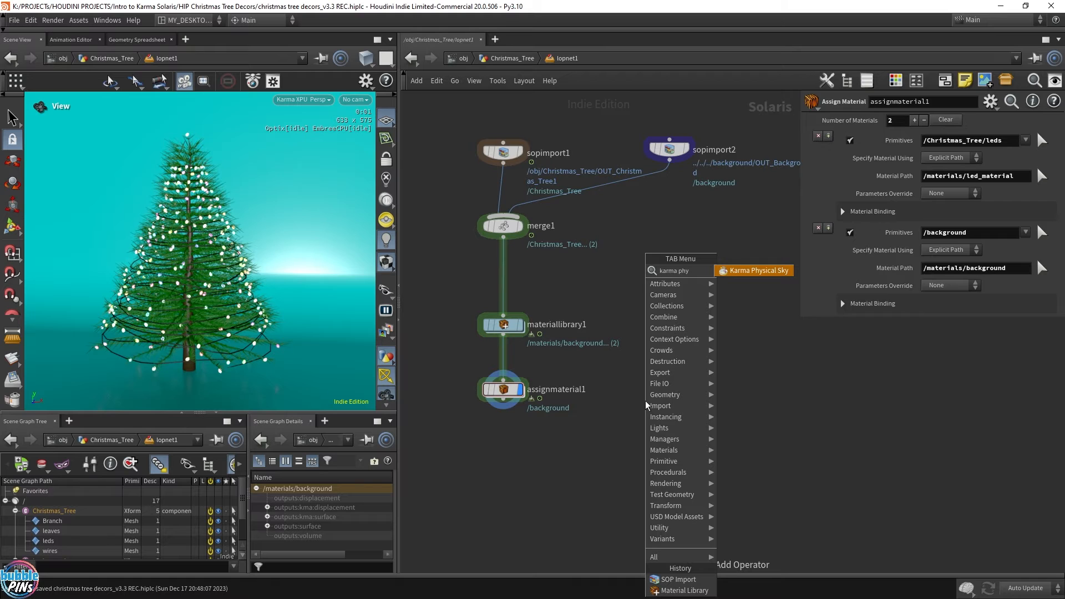
key(Return)
click(505, 427)
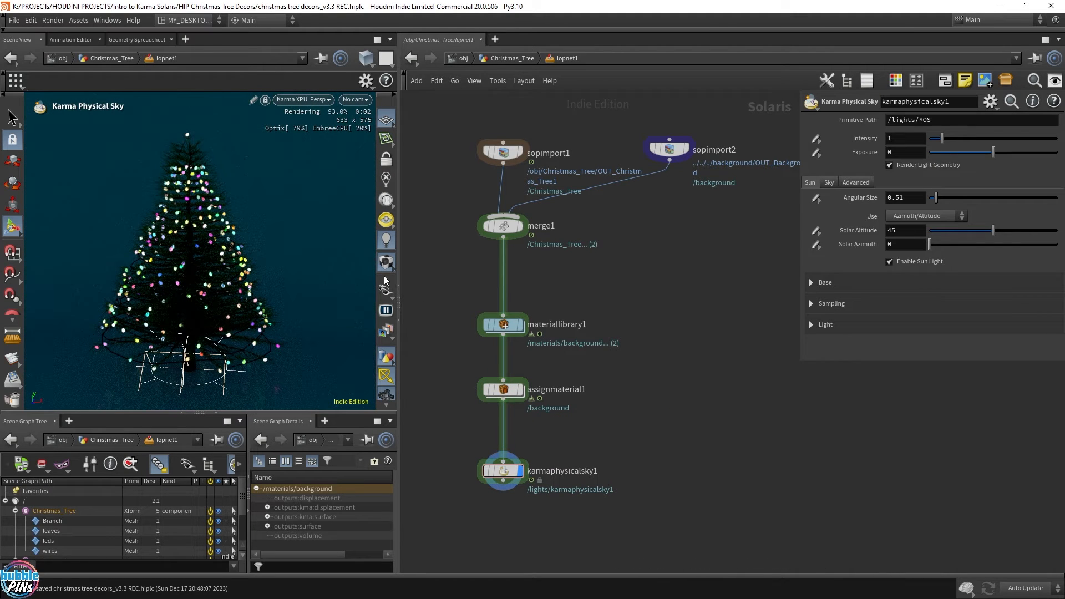
- Move the karmaphysicalsky1 node closer to assignmaterial1, and enlarge the scene viewport to inspect the lit tree up close and whole
drag(510, 475, 509, 447)
key(Escape)
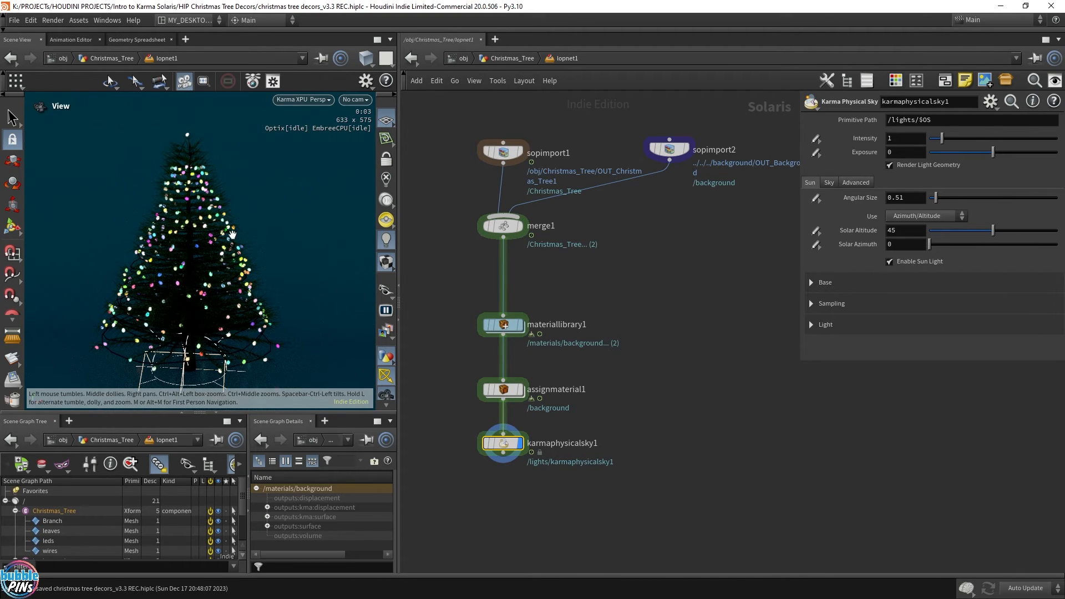
drag(232, 235, 208, 238)
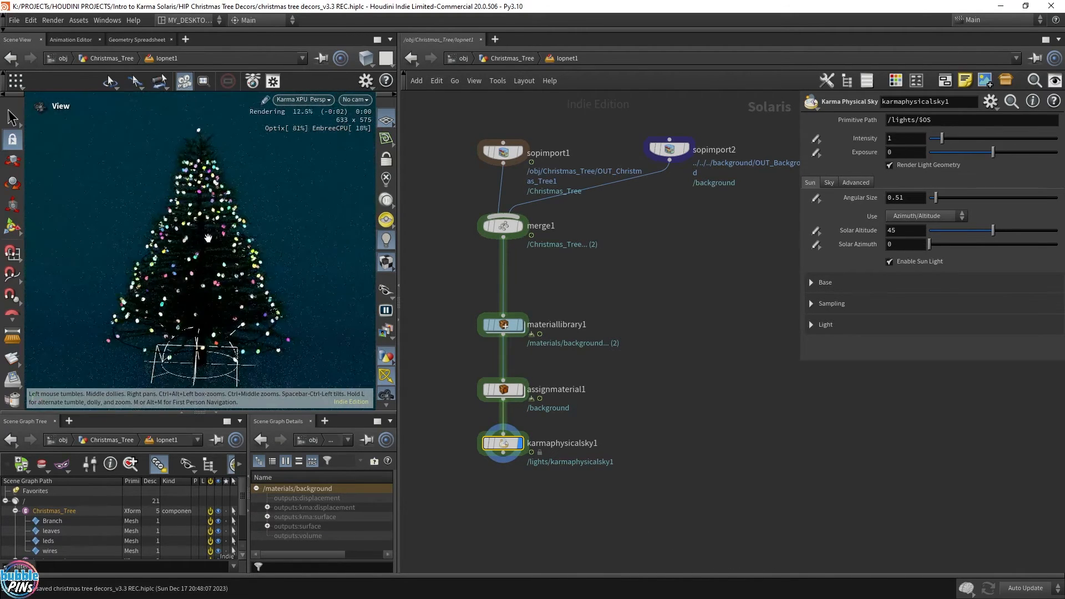
scroll(212, 204, up, 2)
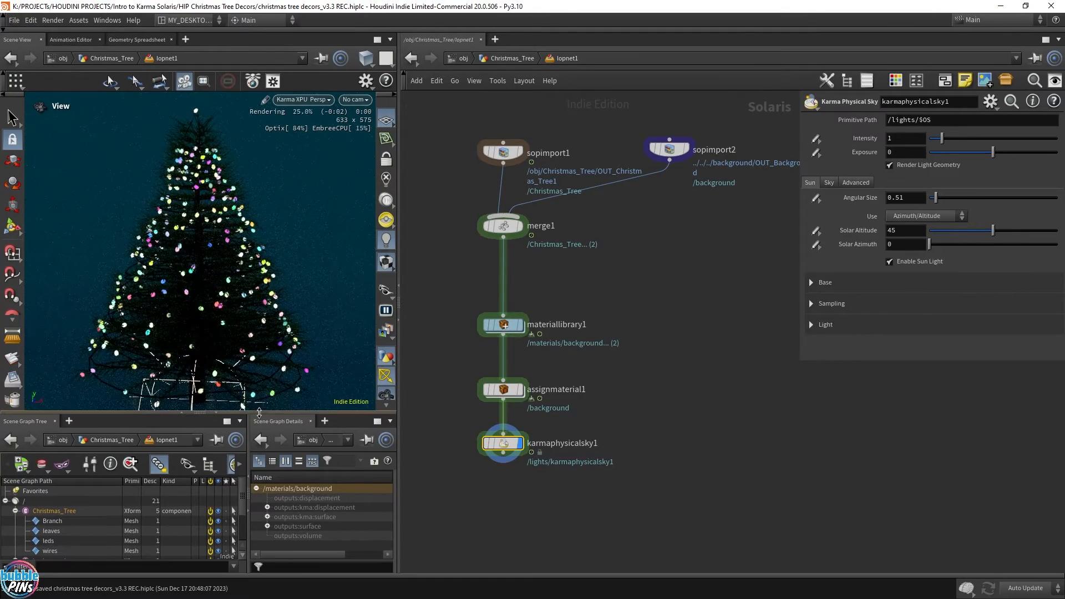
drag(259, 412, 259, 454)
scroll(190, 251, up, 2)
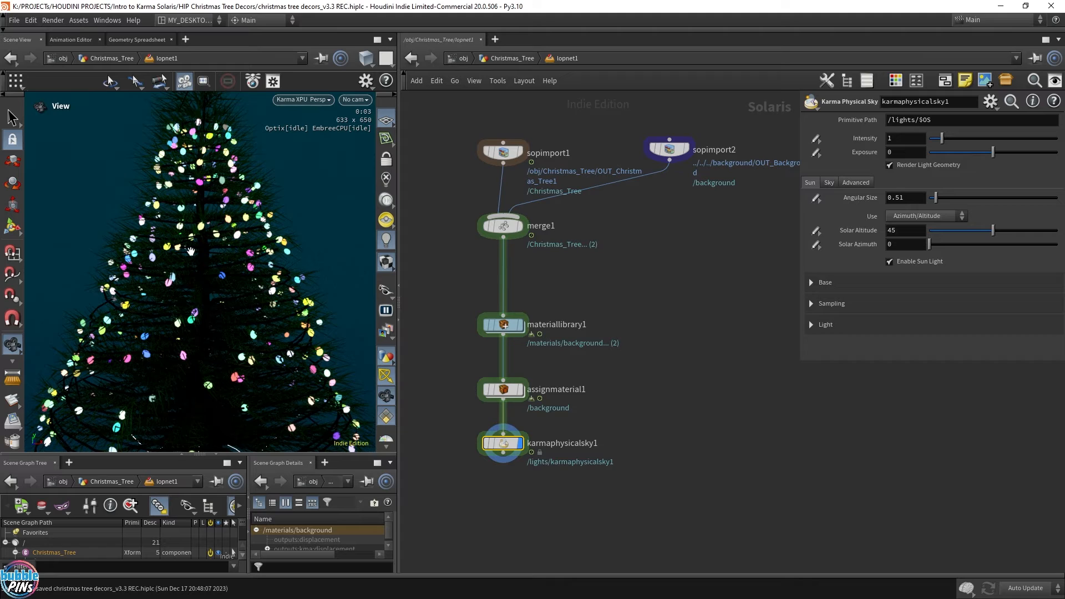
scroll(212, 259, down, 3)
drag(229, 270, 237, 279)
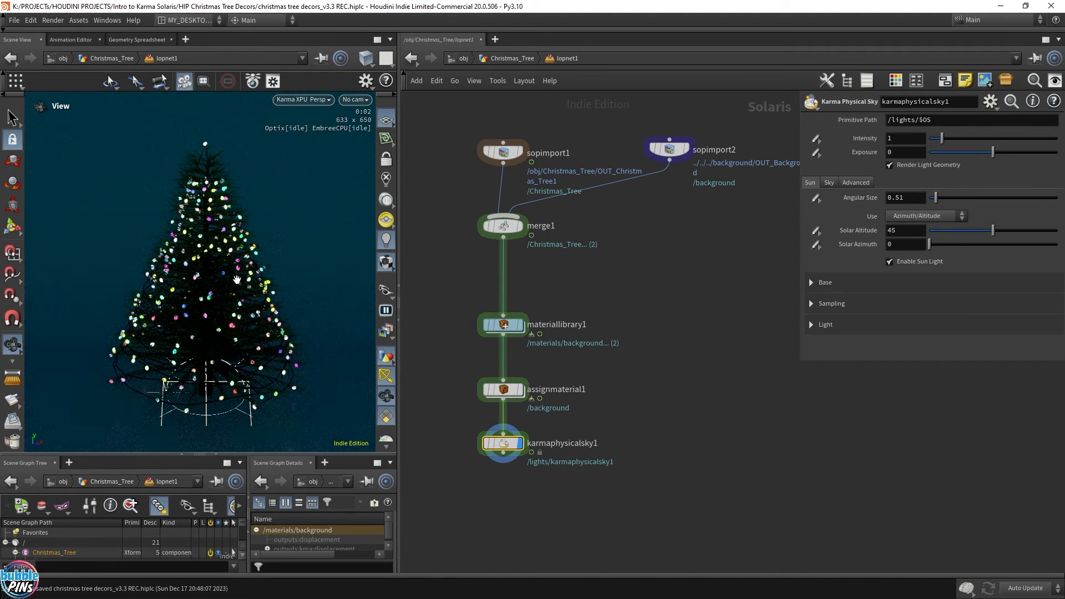
- Add a Render Geometry Settings node below karmaphysicalsky1 in the network chain and display its result
click(511, 486)
middle_drag(553, 522, 560, 496)
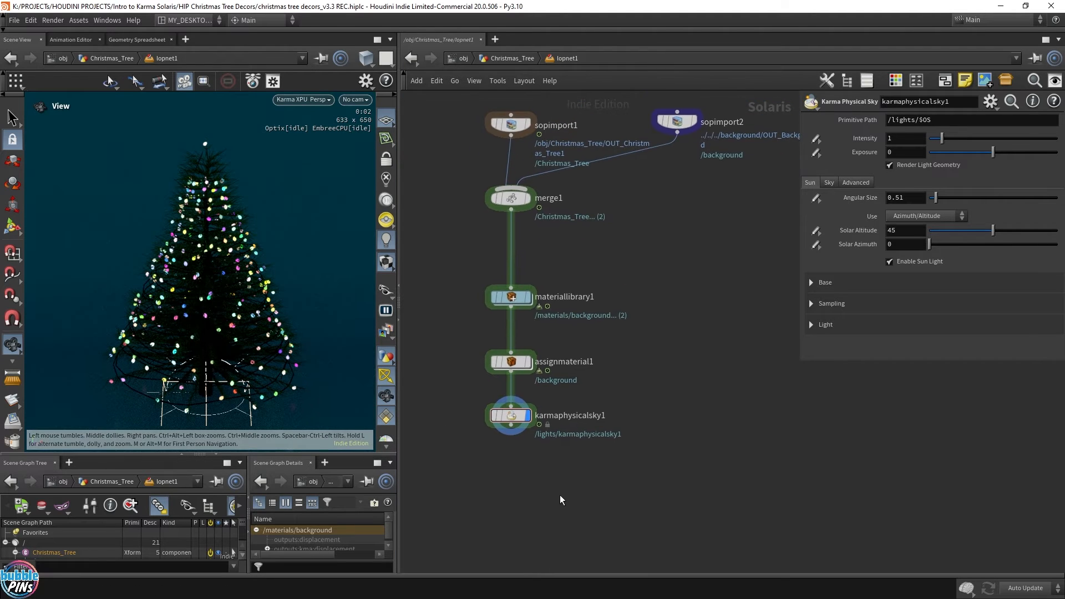
key(Tab)
text(render geom)
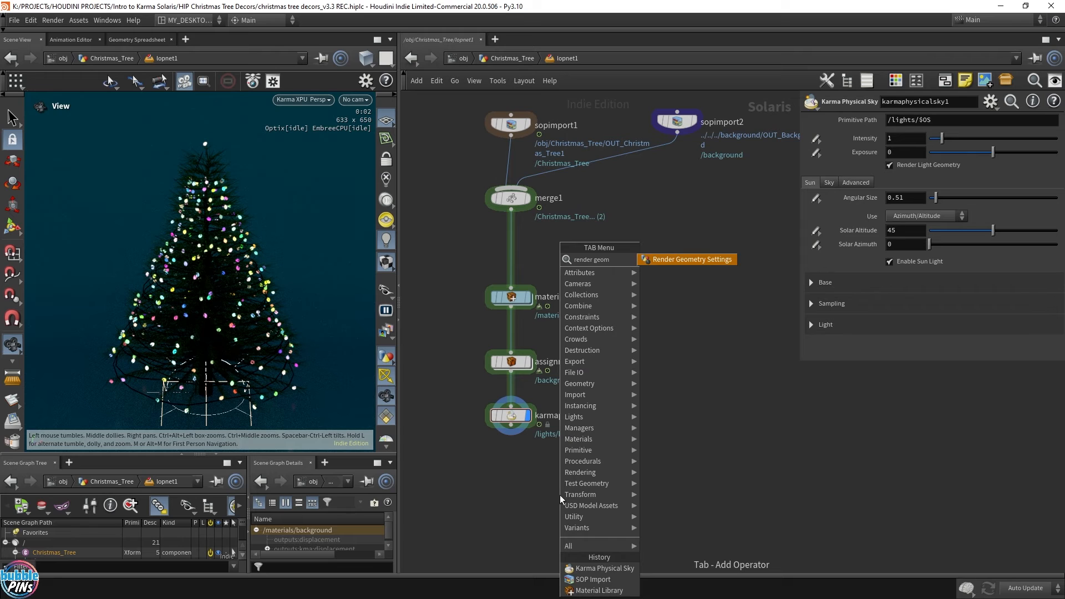
key(Return)
click(530, 455)
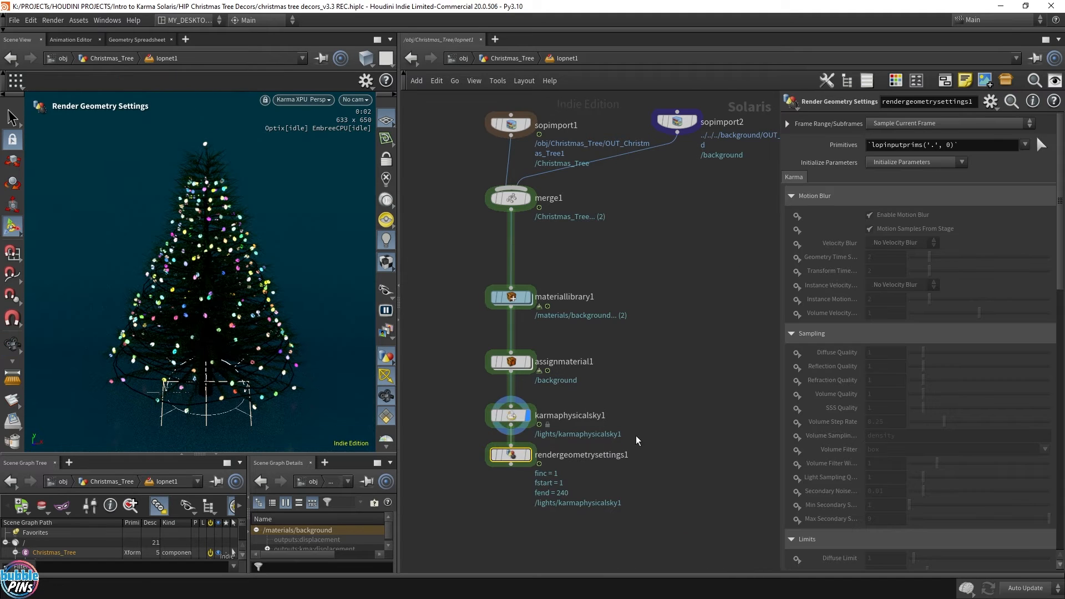
click(529, 456)
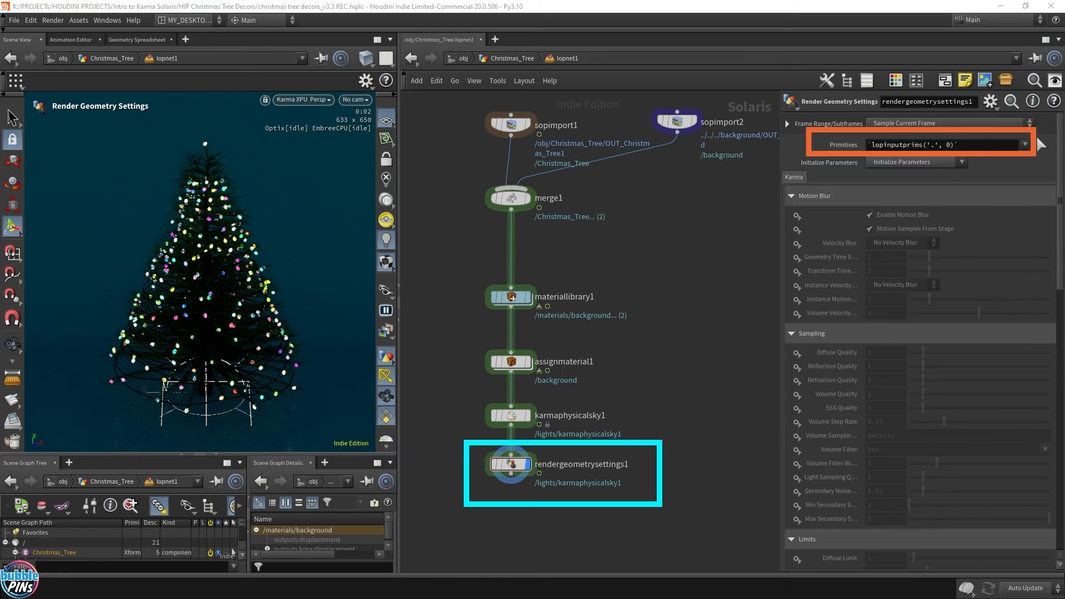
- Set the Primitives of rendergeometrysettings1 to /Christmas_Tree/leds using the leds primitive from the scene graph tree
drag(284, 455, 284, 332)
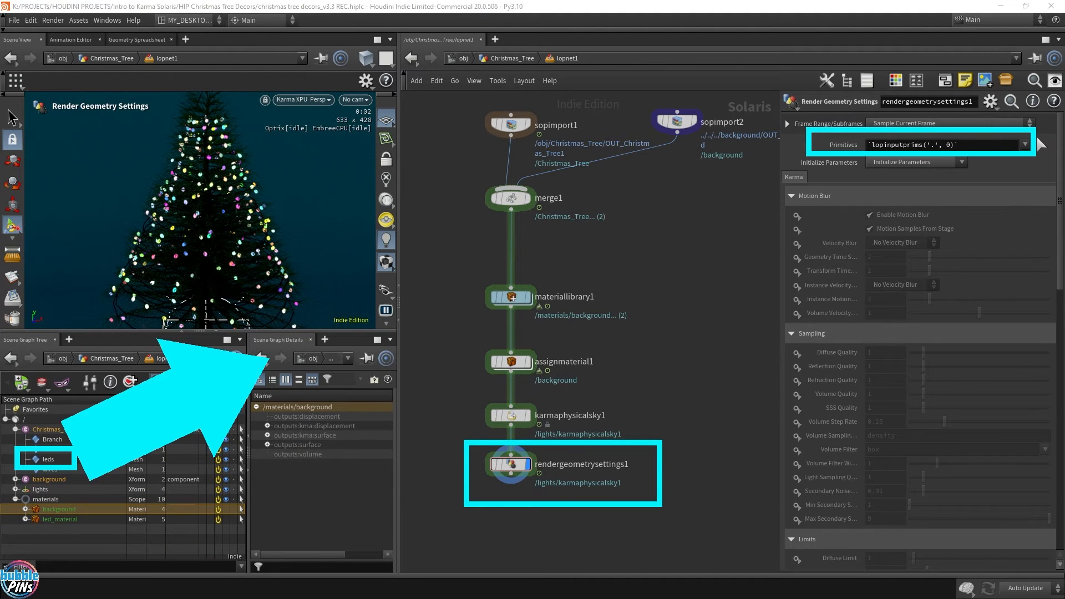
click(46, 460)
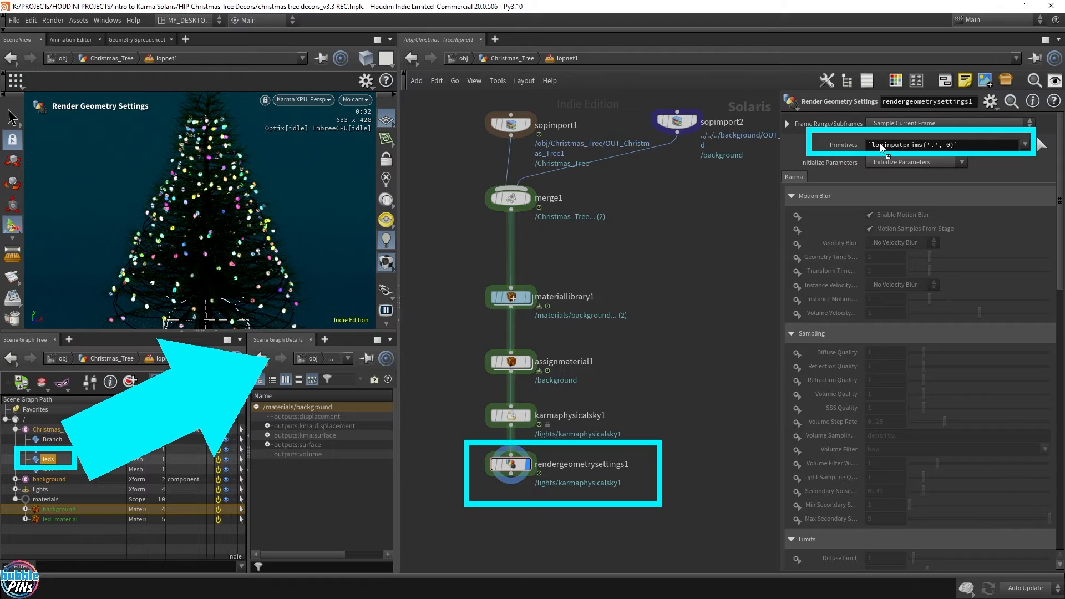
drag(881, 147, 881, 146)
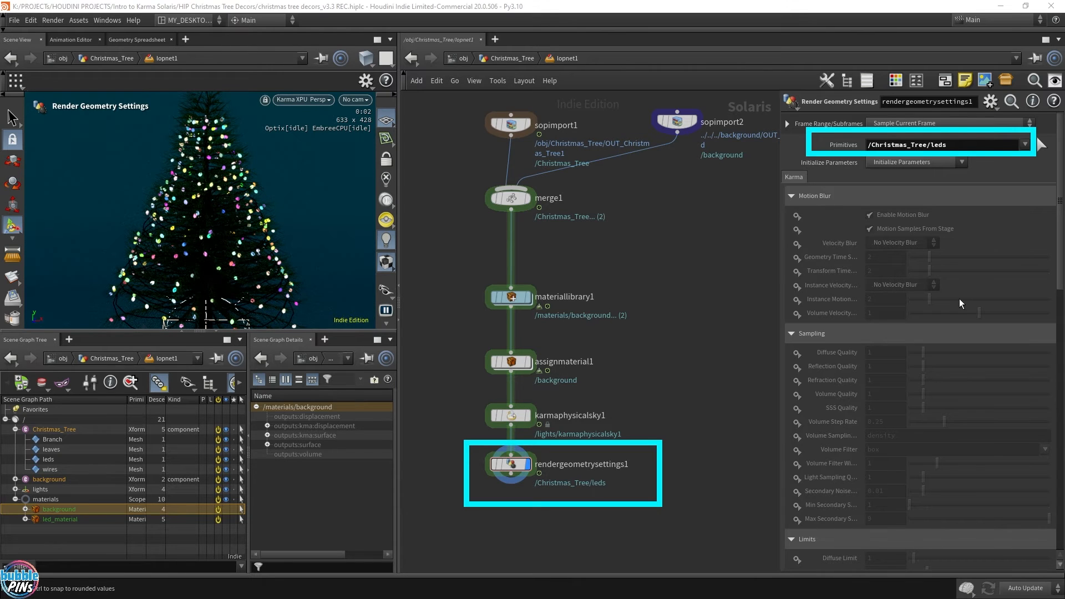
- In the Light settings of rendergeometrysettings1, change Treat As Light Source to Set or Create and set it to Yes
scroll(961, 304, down, 6)
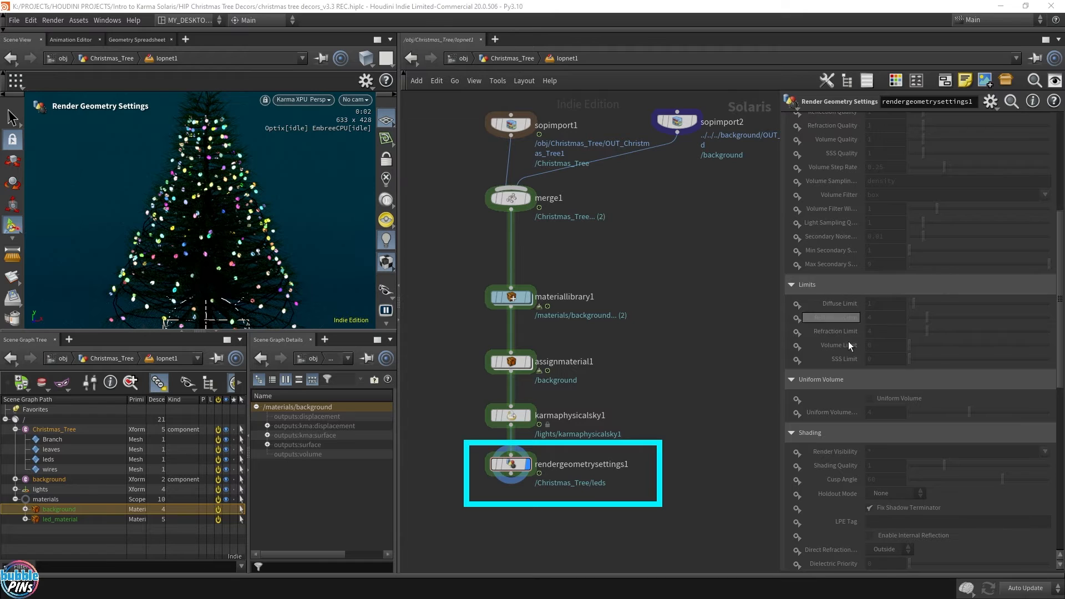
scroll(838, 304, down, 5)
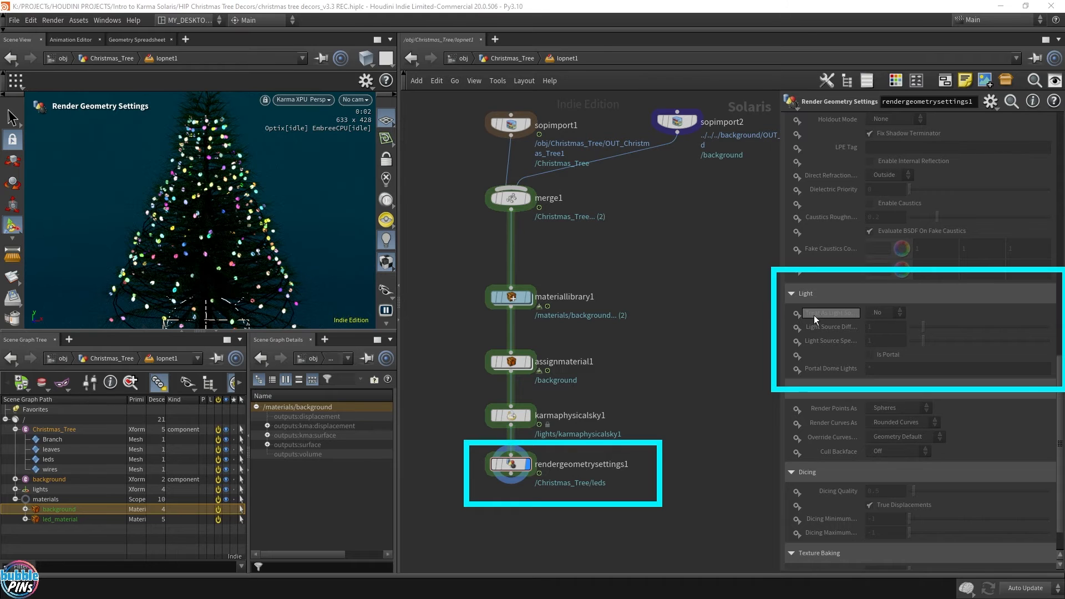
click(797, 314)
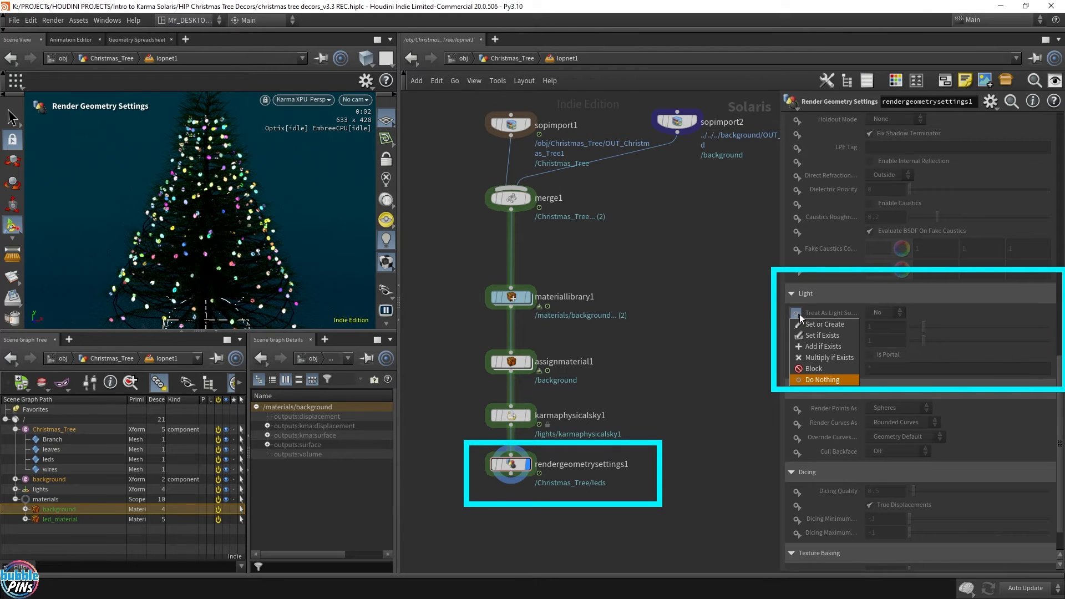
click(835, 324)
click(892, 314)
click(874, 335)
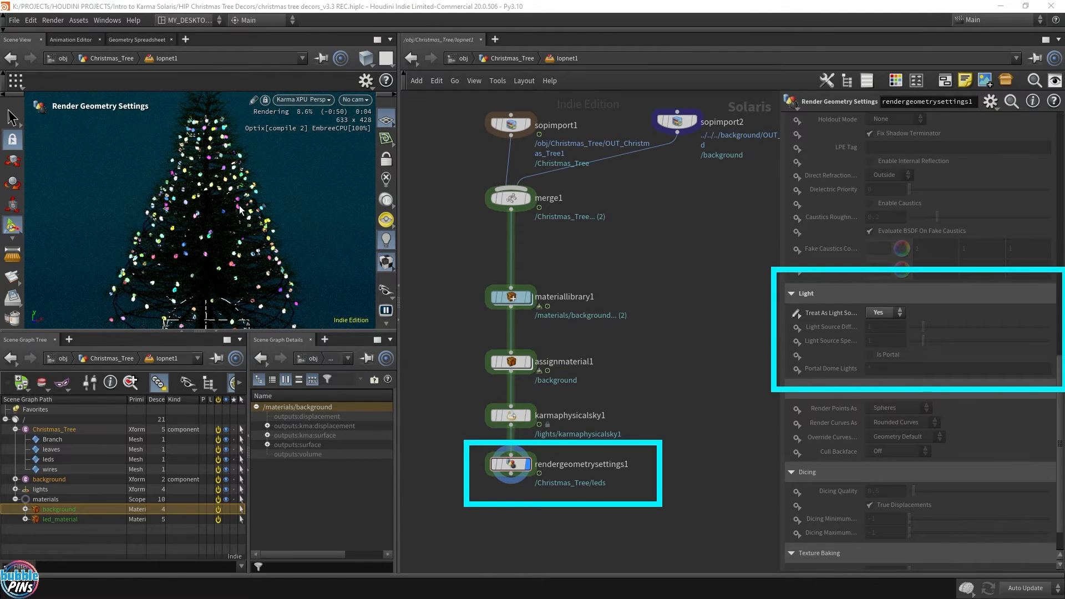
alt+drag(233, 210, 199, 216)
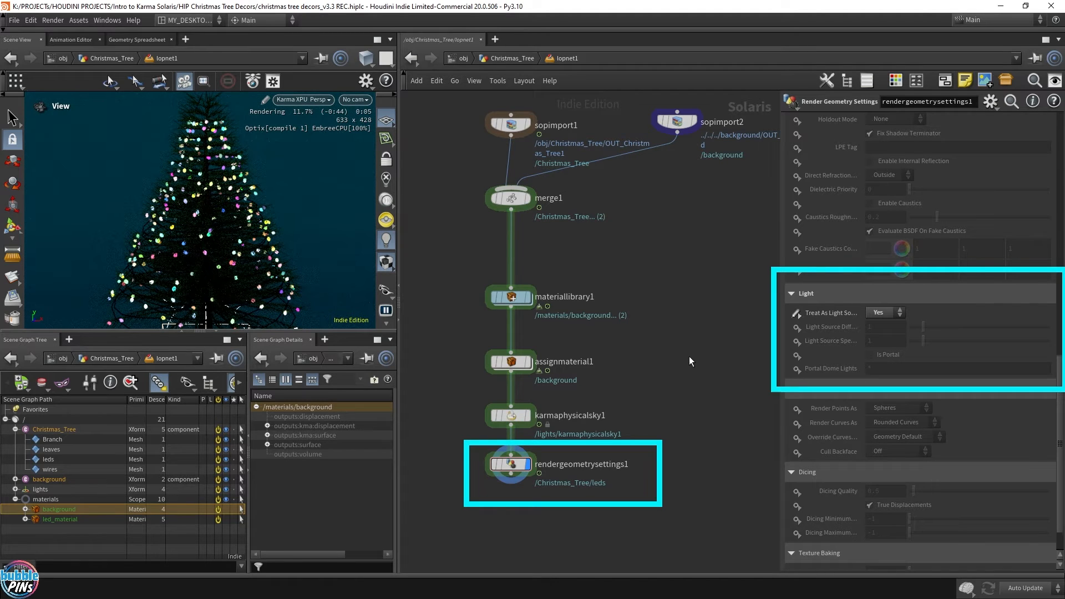
- Change the light source diffuse and specular parameters to Set or Create, and raise the diffuse value to 10
click(795, 327)
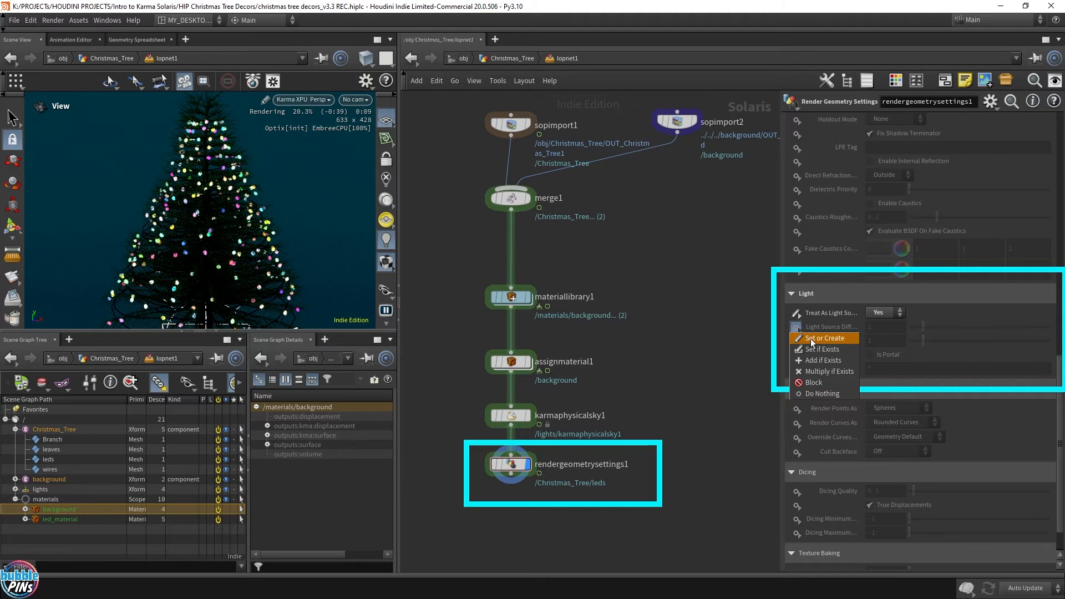
click(810, 337)
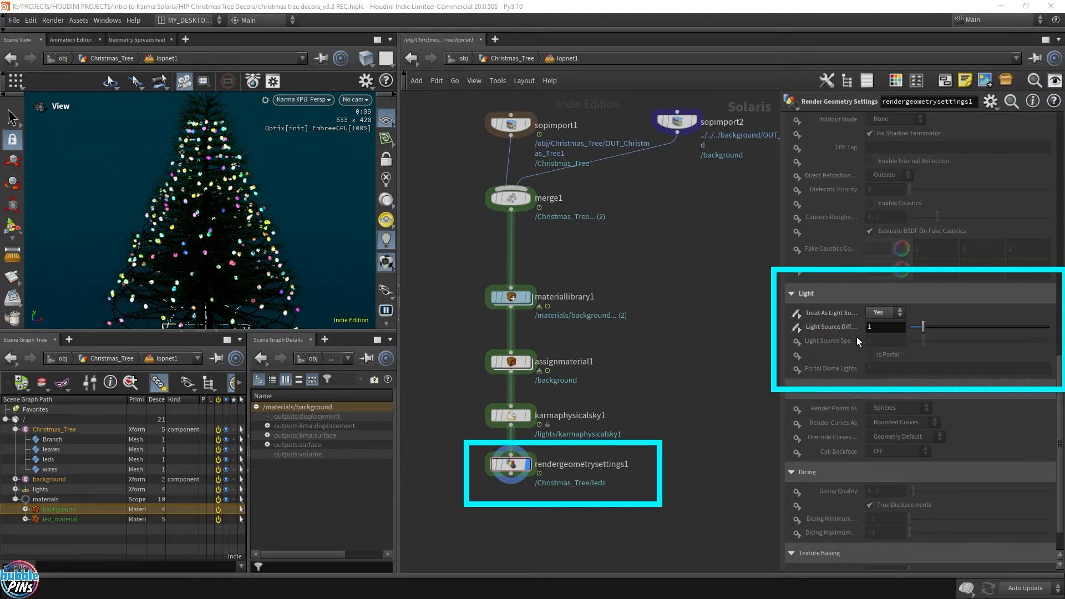
click(799, 341)
click(802, 351)
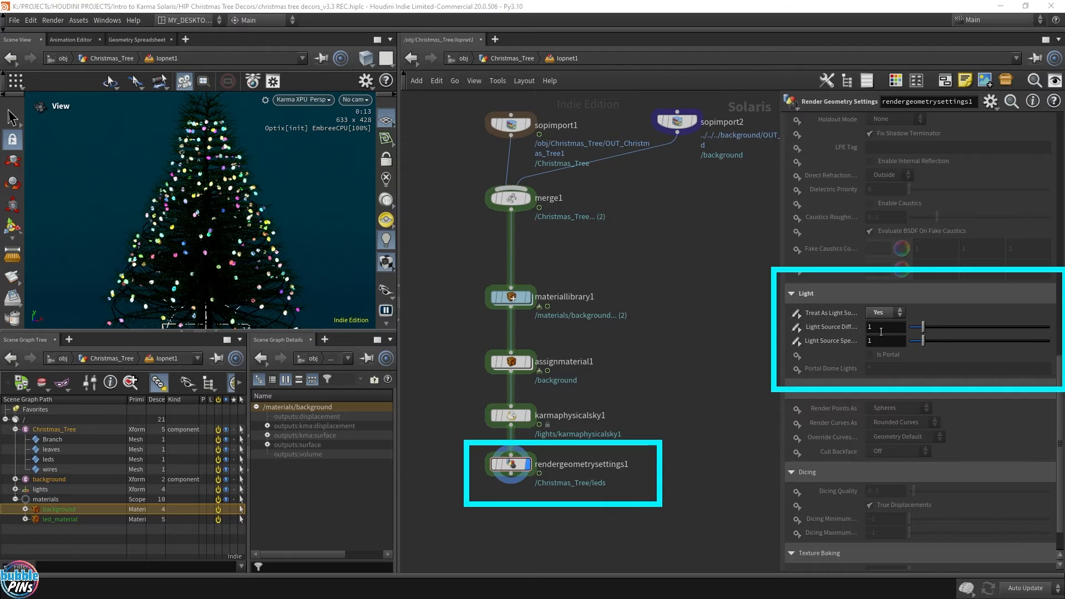
drag(921, 327, 1053, 341)
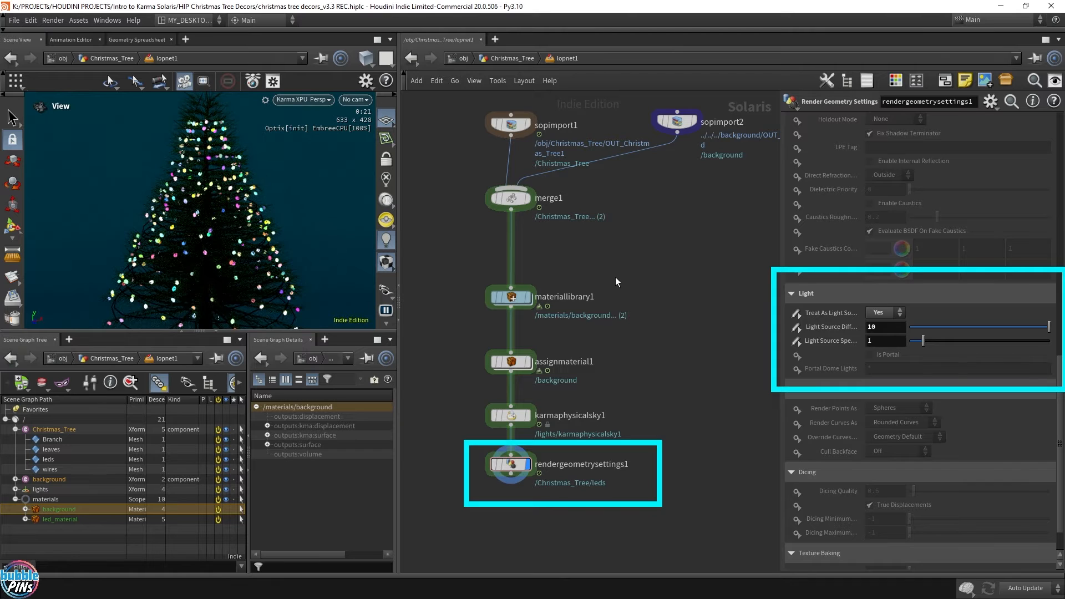
- Restart the Karma XPU viewport render, enlarge the scene viewport and frame the whole tree with its glowing LEDs
click(298, 101)
click(332, 143)
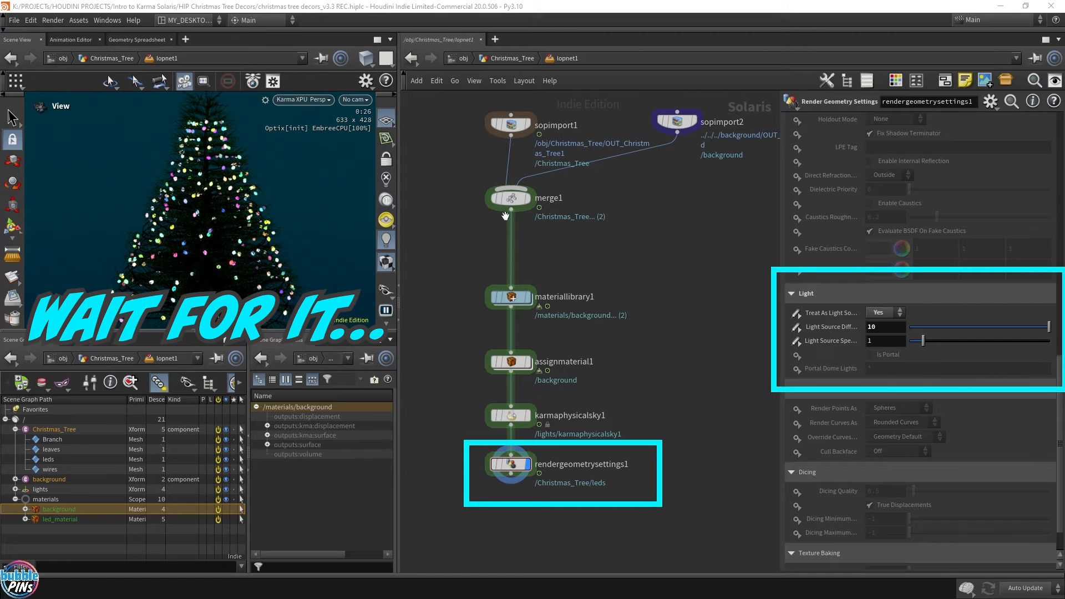
click(323, 103)
click(410, 163)
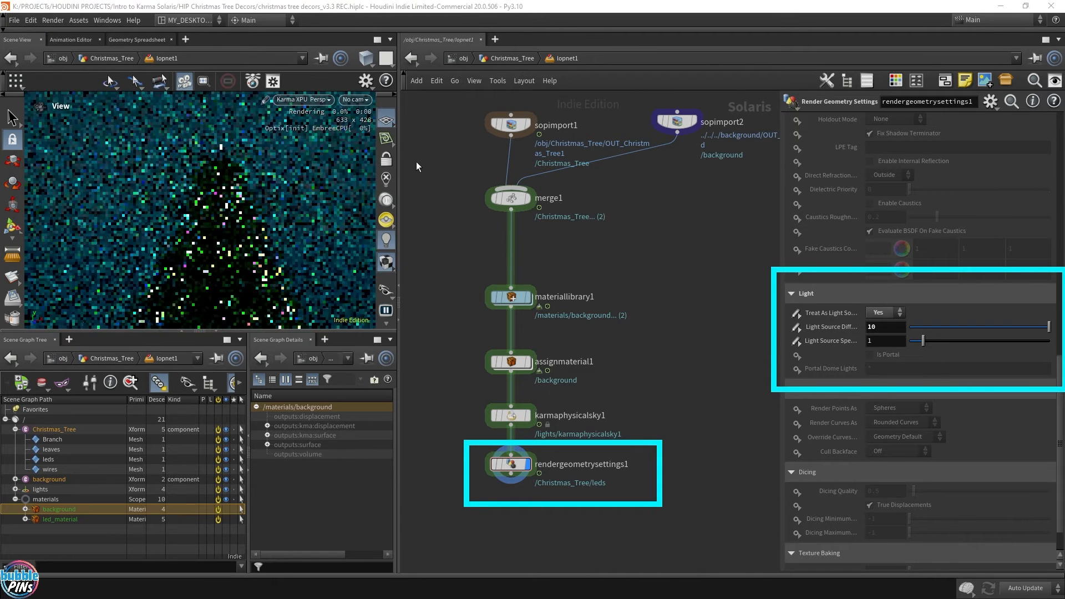
drag(199, 335, 199, 444)
scroll(240, 202, up, 3)
mouse_move(240, 202)
mouse_down()
mouse_move(239, 176)
mouse_move(237, 186)
mouse_up()
right_drag(237, 186, 236, 286)
drag(236, 285, 238, 294)
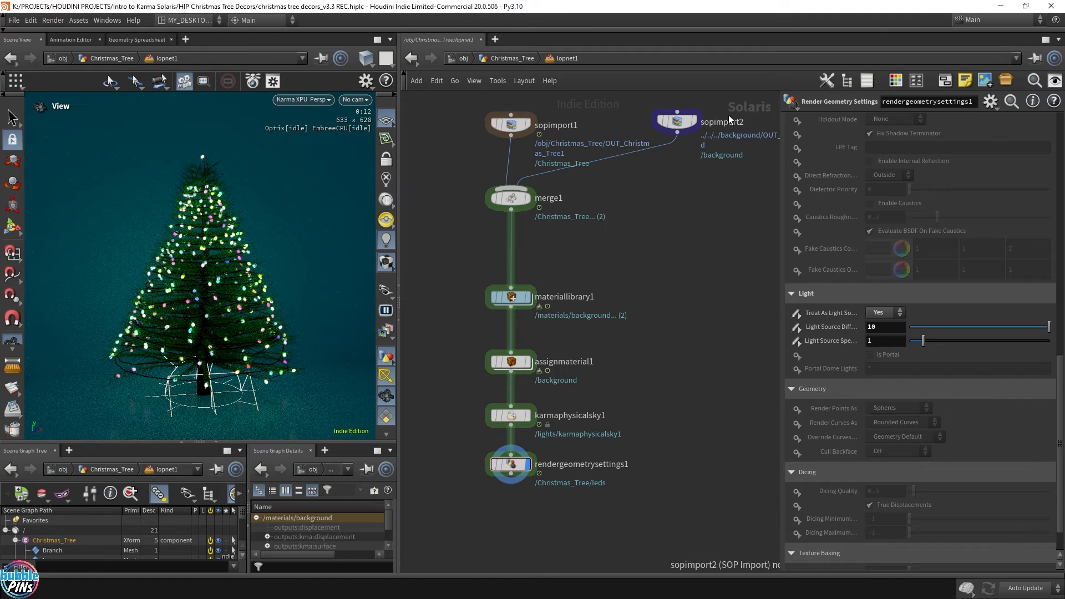
- Return to the Christmas_Tree geometry network and display the leds_flashing wrangle in the Flashing LED Animation section
click(505, 57)
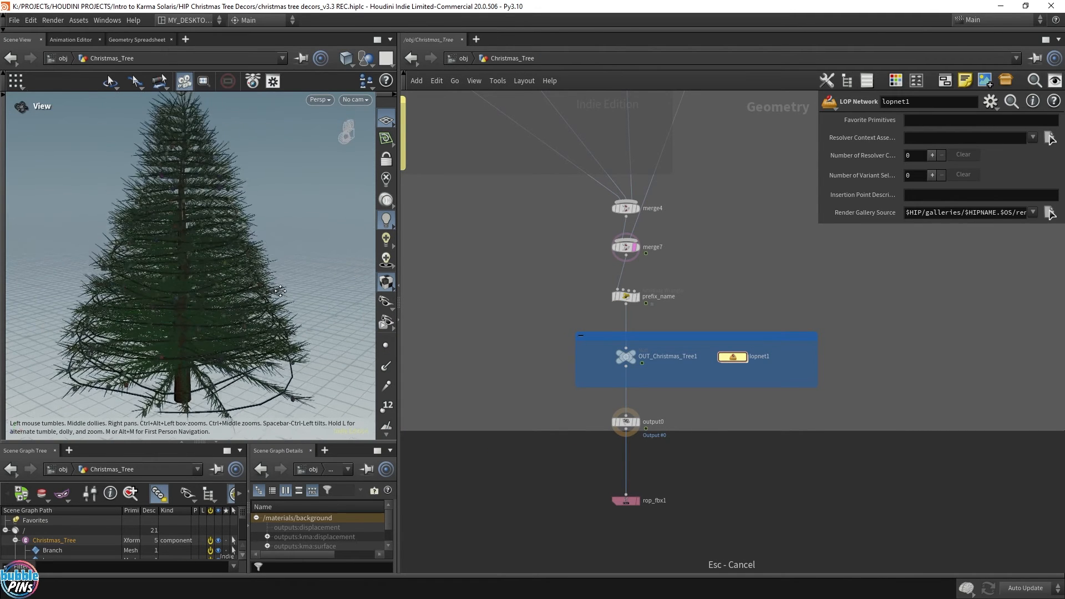
scroll(556, 282, down, 2)
scroll(556, 281, down, 2)
middle_drag(553, 282, 545, 395)
middle_drag(673, 341, 669, 371)
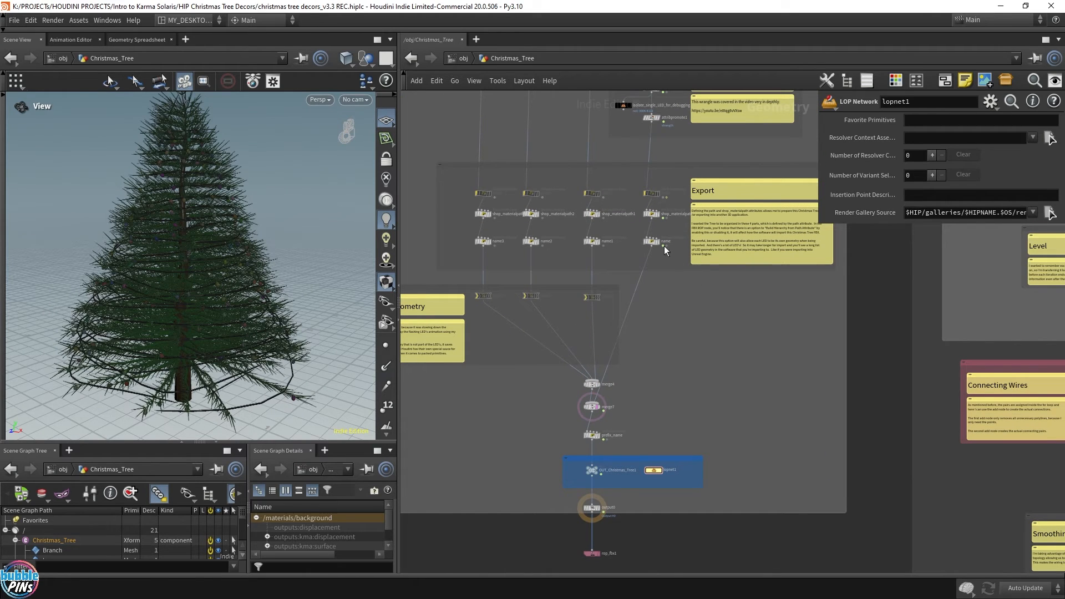
scroll(667, 234, up, 5)
scroll(668, 235, down, 2)
middle_drag(695, 122, 687, 350)
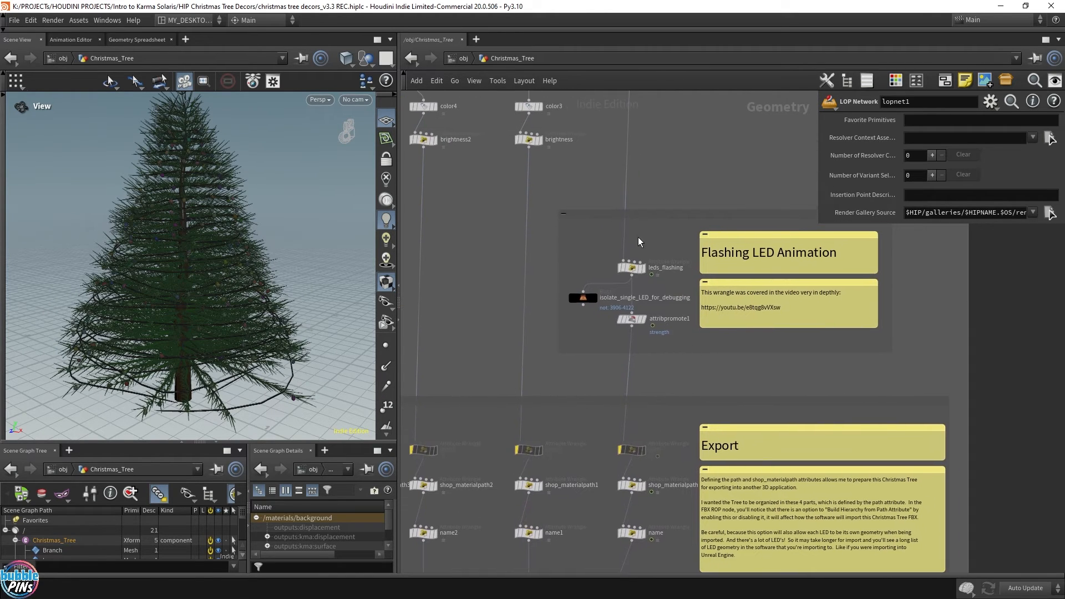
click(633, 267)
click(646, 254)
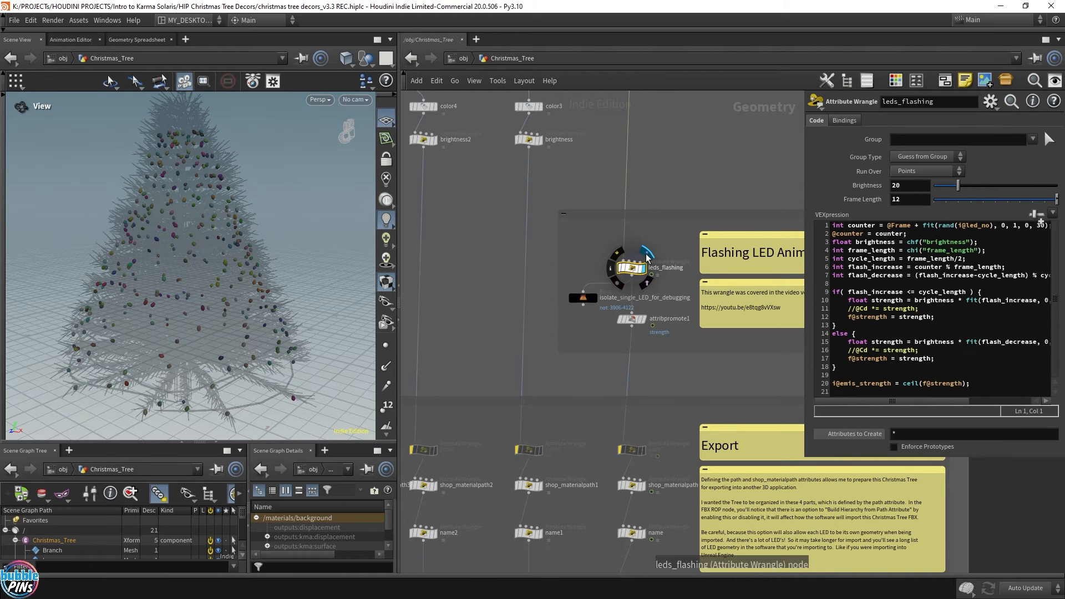
- Show the timeline, enlarge the VEXpression text of leds_flashing and widen the parameter pane to read the code
click(463, 577)
click(858, 341)
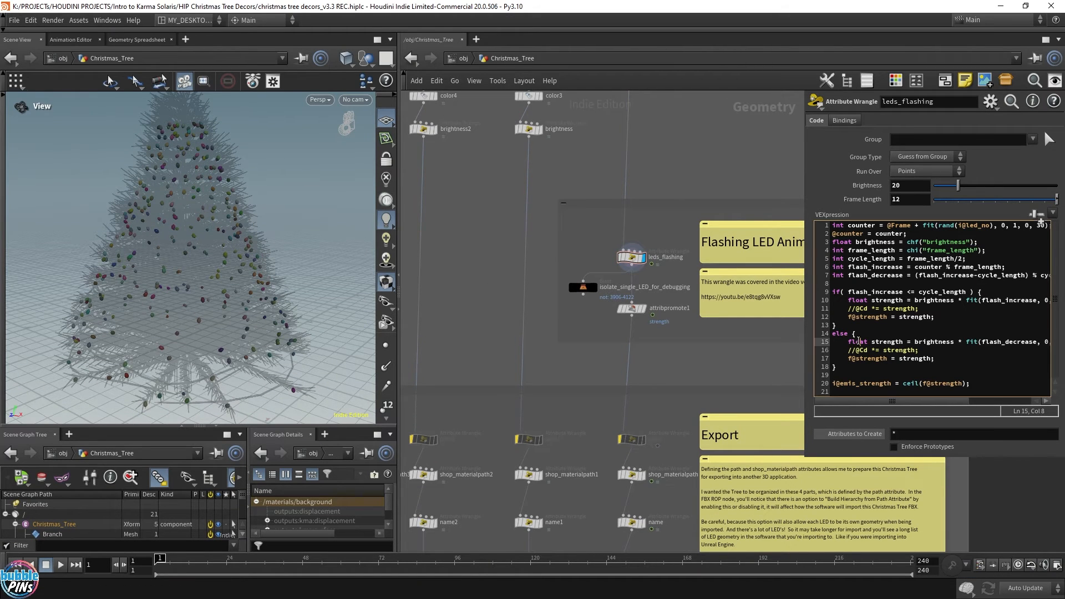
ctrl+scroll(858, 340, up, 3)
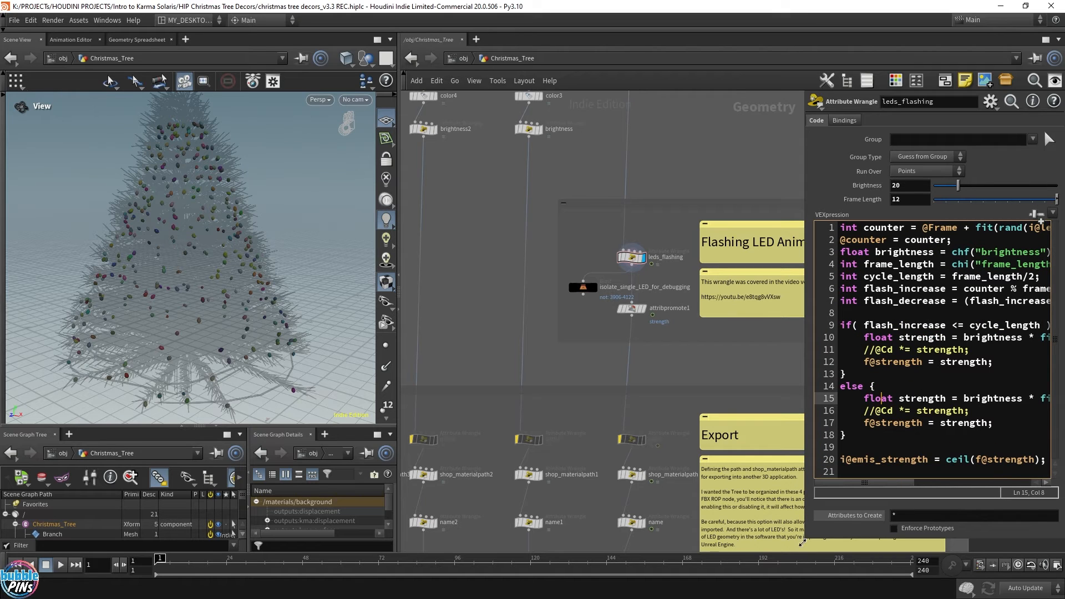
drag(801, 542, 669, 454)
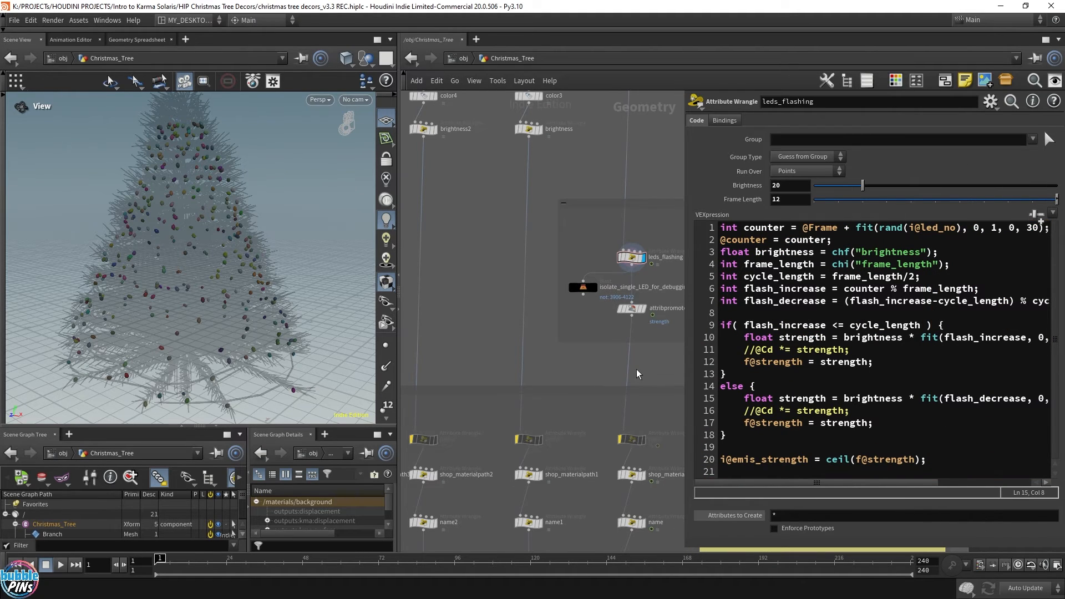
middle_drag(644, 367, 574, 372)
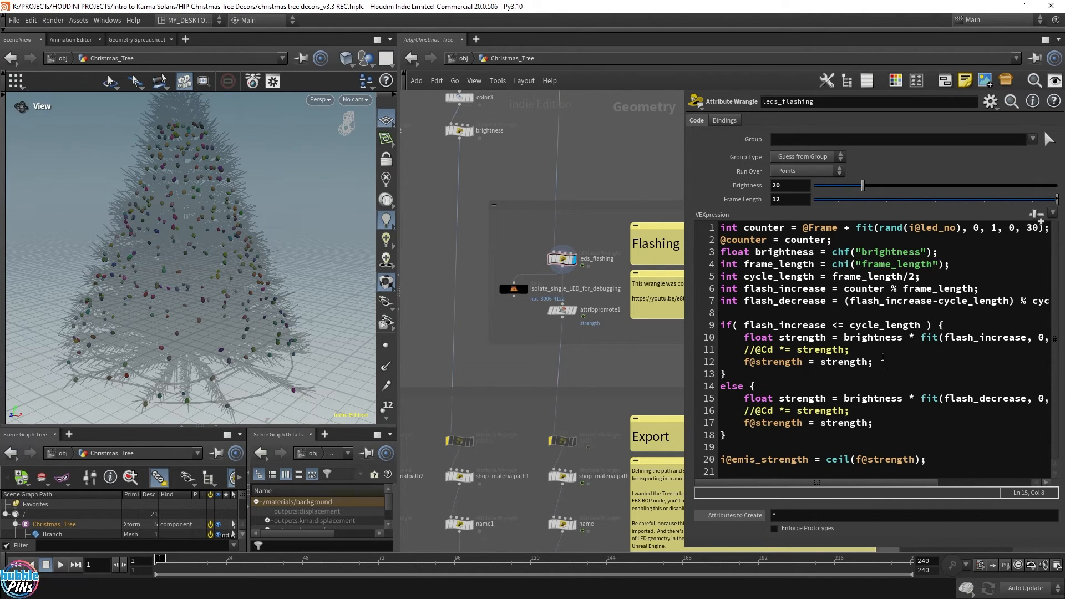
- Highlight f@strength in the leds_flashing code, and display attribpromote1 with its settings for promoting the strength attribute
double_click(795, 365)
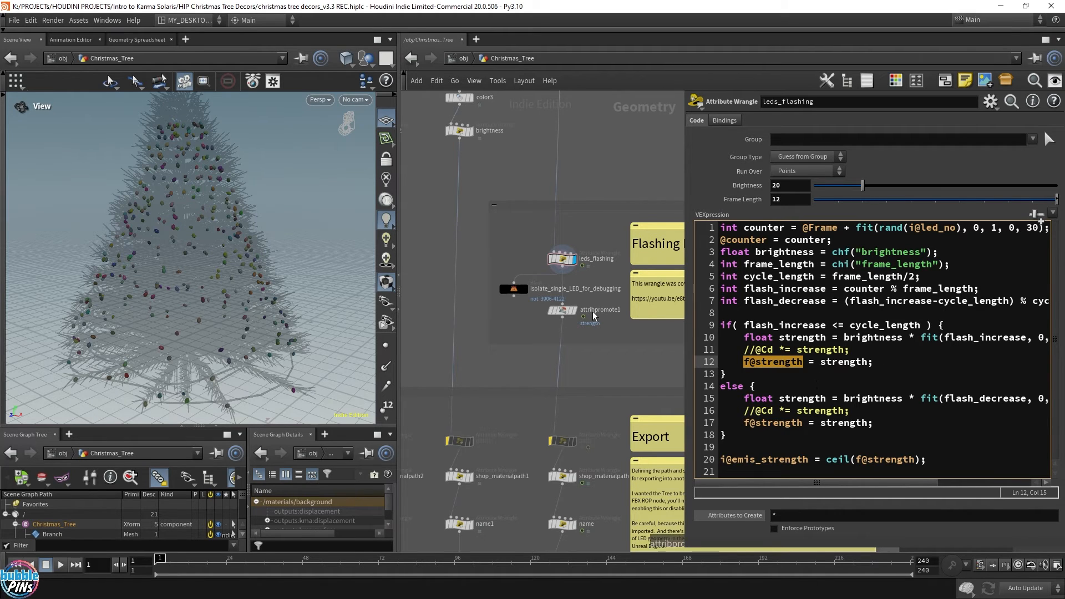
click(557, 309)
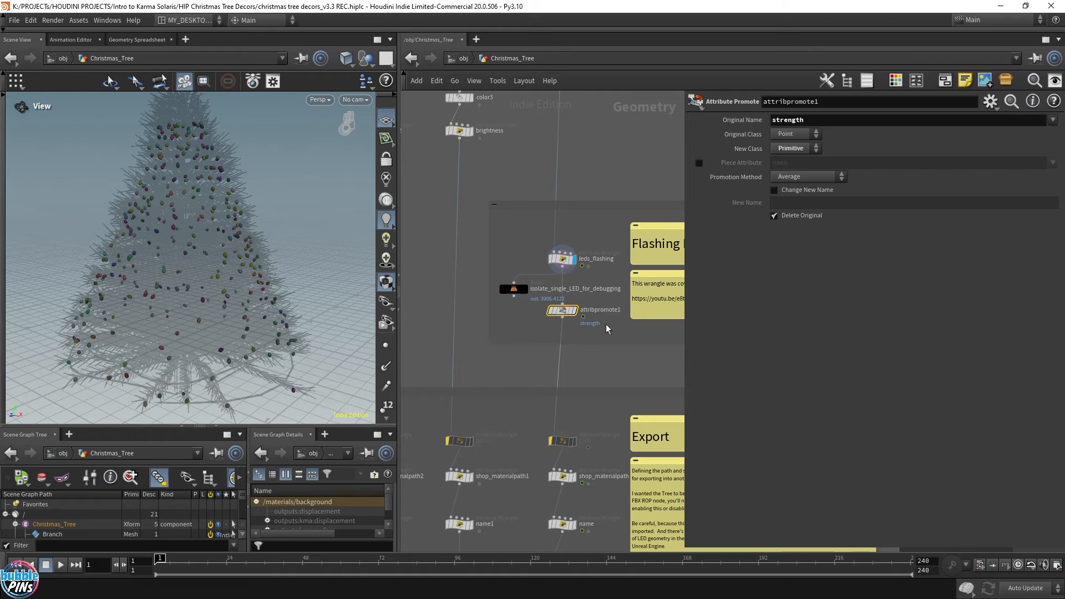
mouse_move(577, 315)
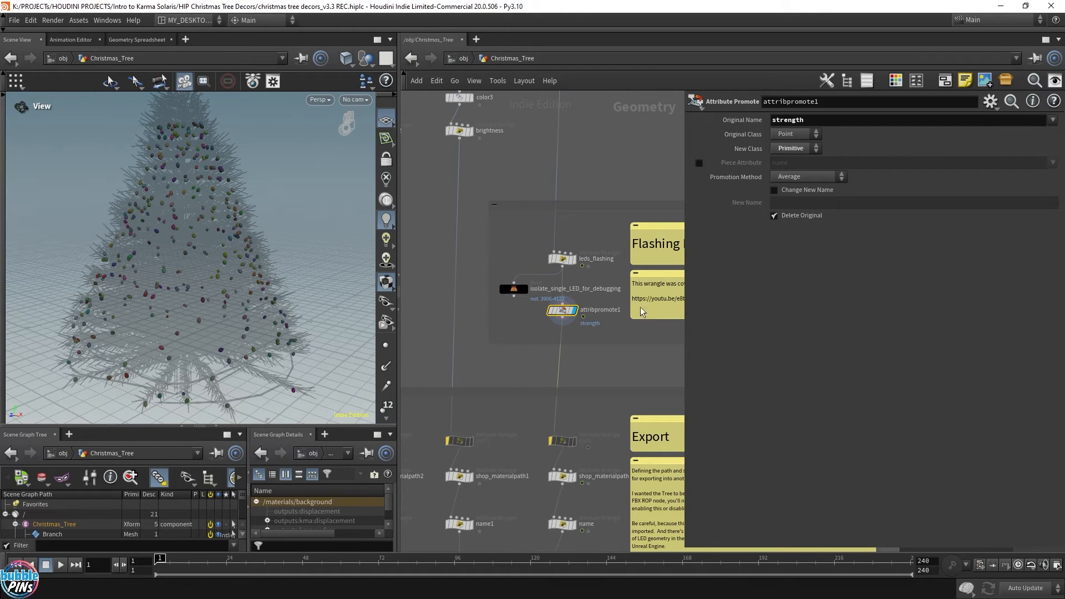
- Enlarge the lower panes and examine the promoted strength attribute in the Geometry Spreadsheet's primitive view
drag(62, 426, 62, 343)
click(69, 351)
mouse_move(97, 375)
mouse_move(173, 507)
click(244, 510)
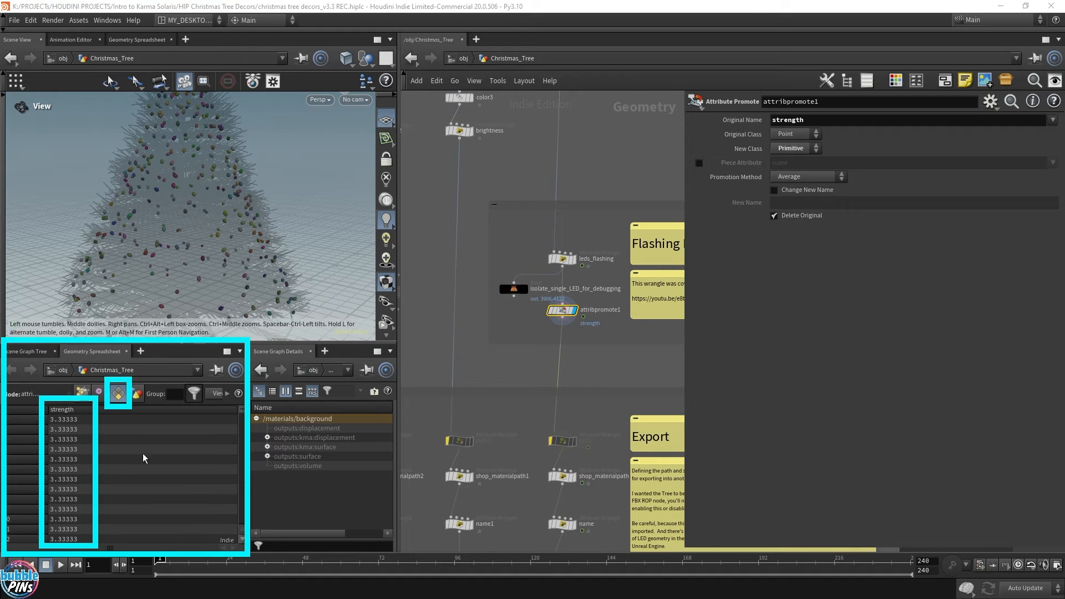
mouse_move(241, 411)
mouse_down()
mouse_move(236, 530)
mouse_move(233, 439)
mouse_move(250, 399)
mouse_up()
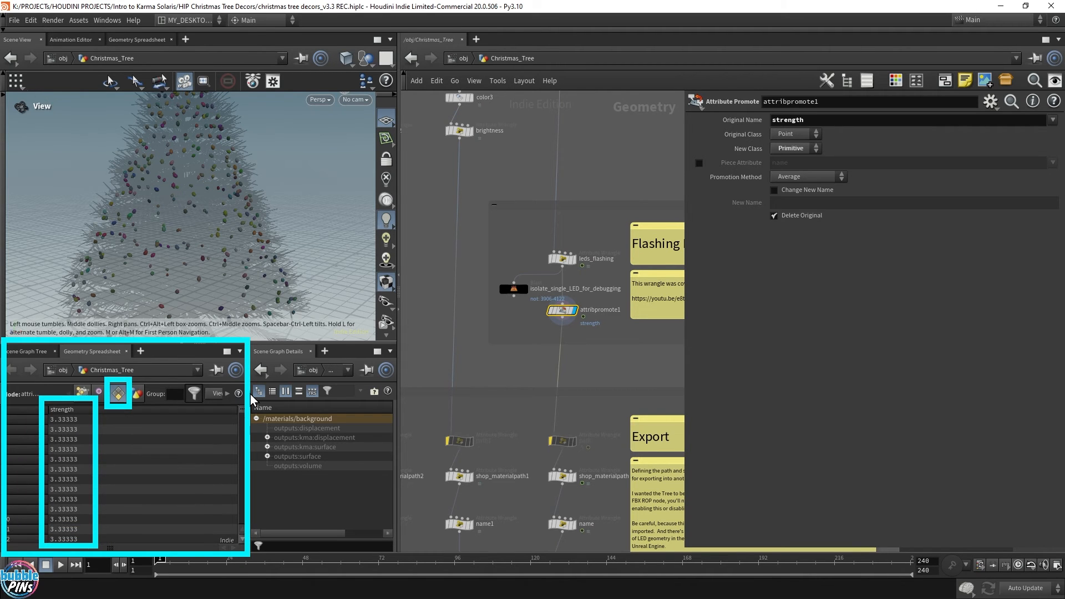
- Enter the lopnet1 network beside OUT_Christmas_Tree1 at the end of the tree's node chain
scroll(590, 361, down, 3)
middle_drag(590, 361, 601, 280)
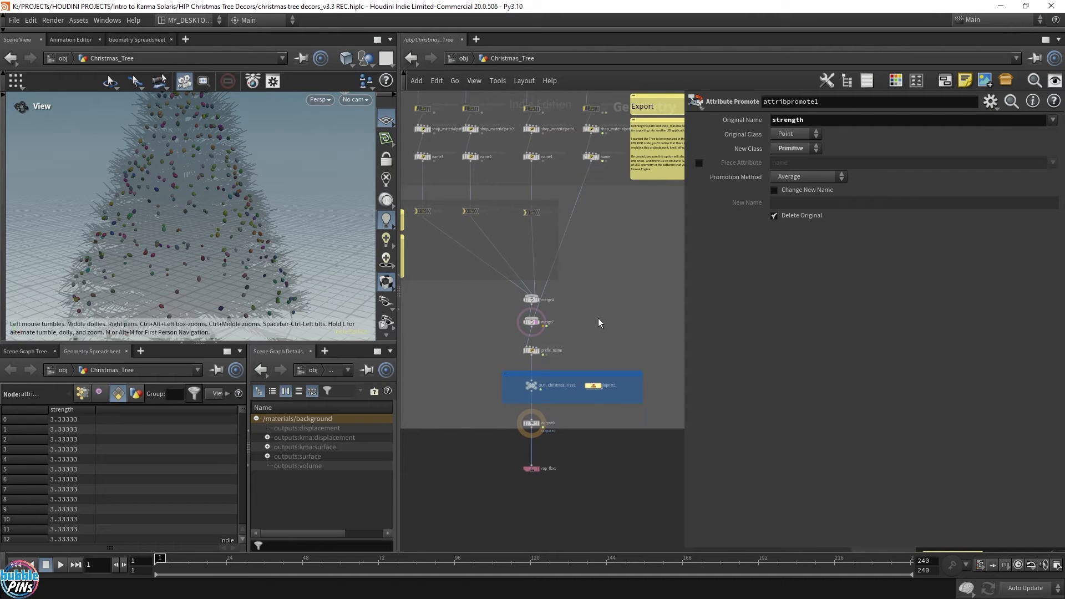
scroll(598, 384, up, 6)
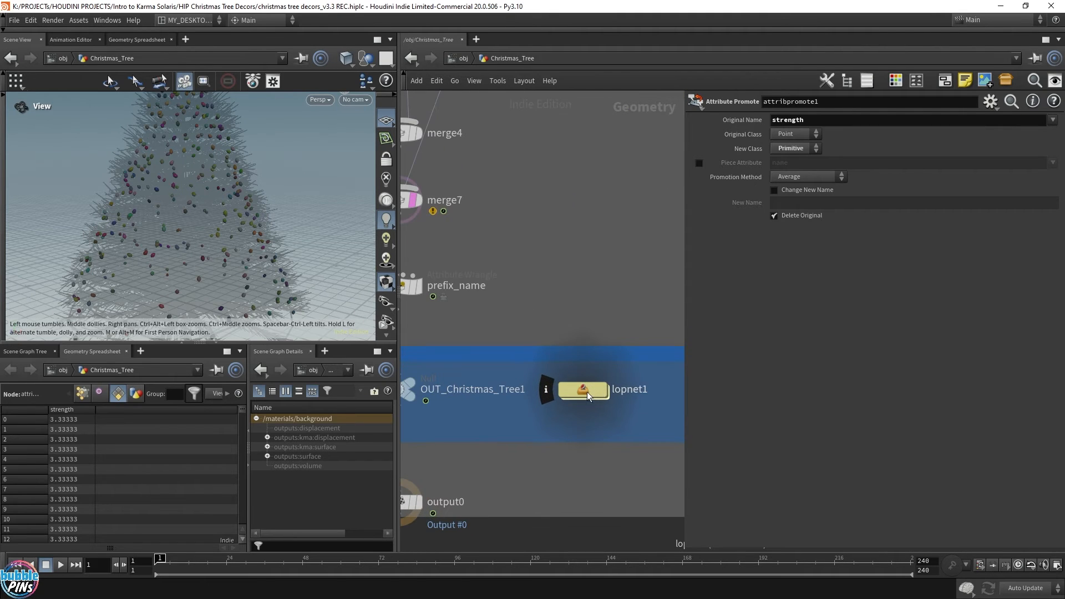
double_click(587, 390)
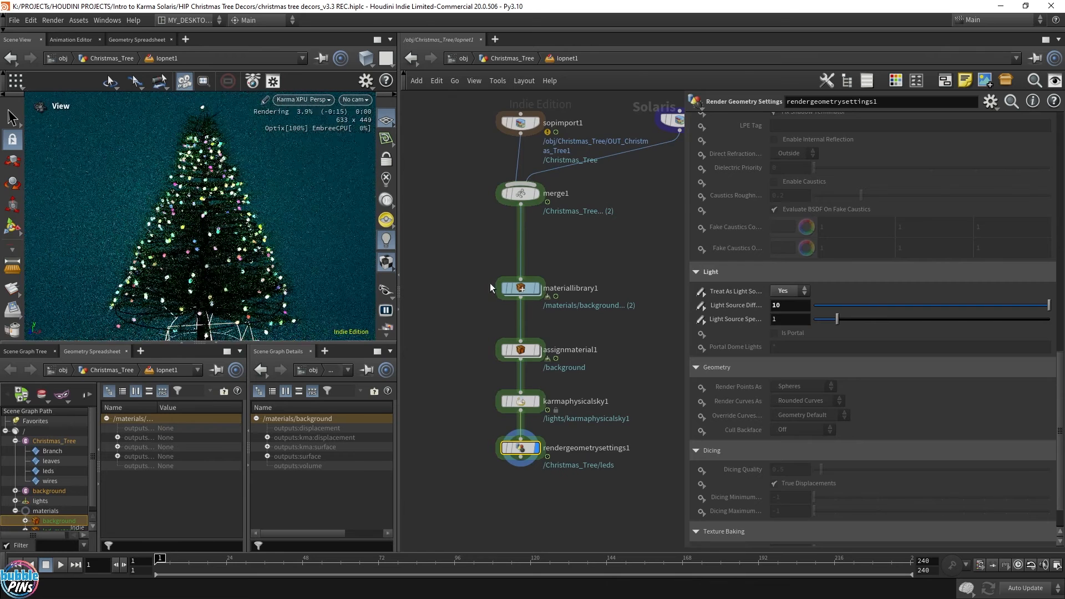
- Display the sopimport1 node and switch the viewport renderer to Houdini GL
drag(451, 165, 602, 229)
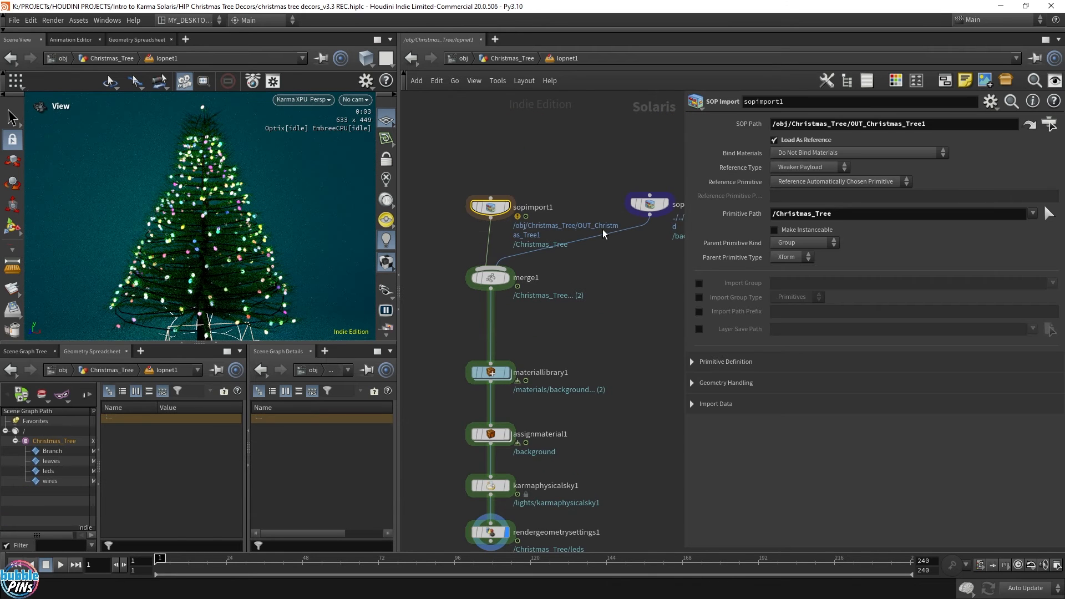
click(506, 207)
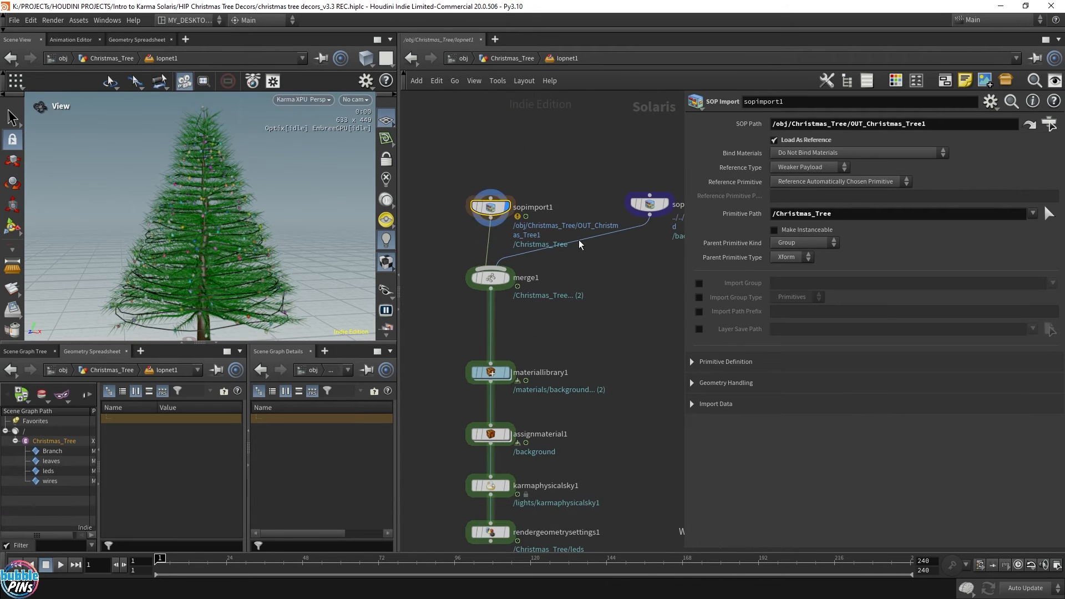
click(309, 100)
click(319, 144)
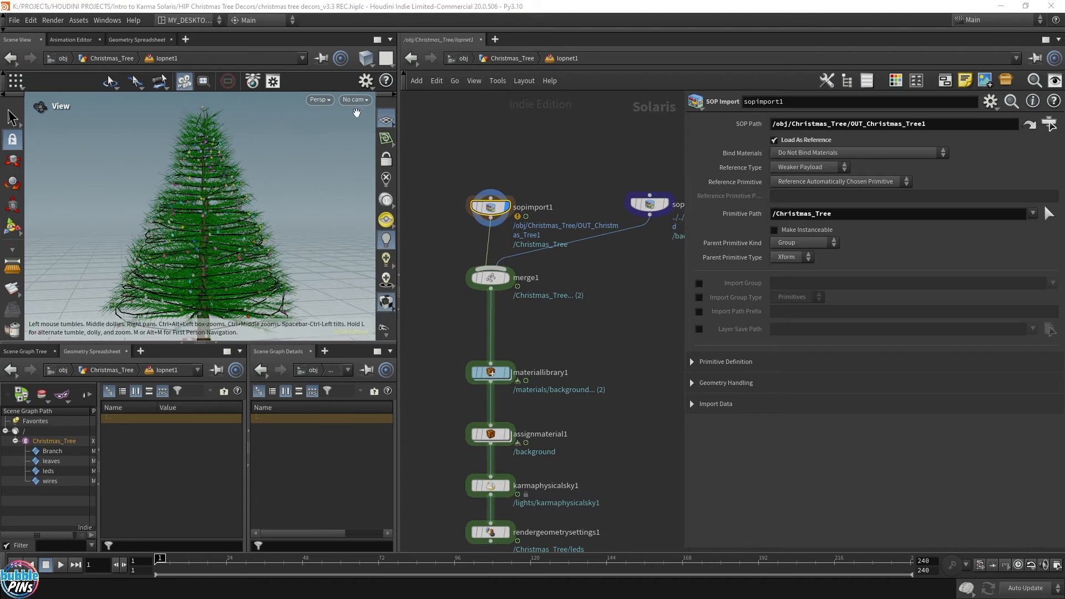
- Select the leds primitive, filter its scene graph details by primvars, and locate primvars:strength
click(49, 470)
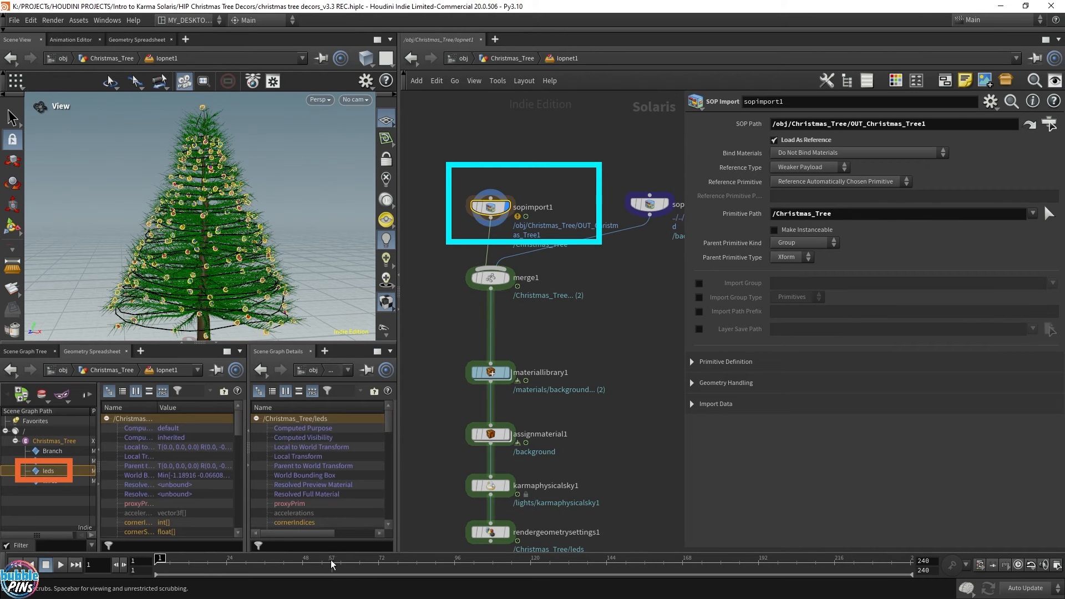
click(320, 547)
text(primvars)
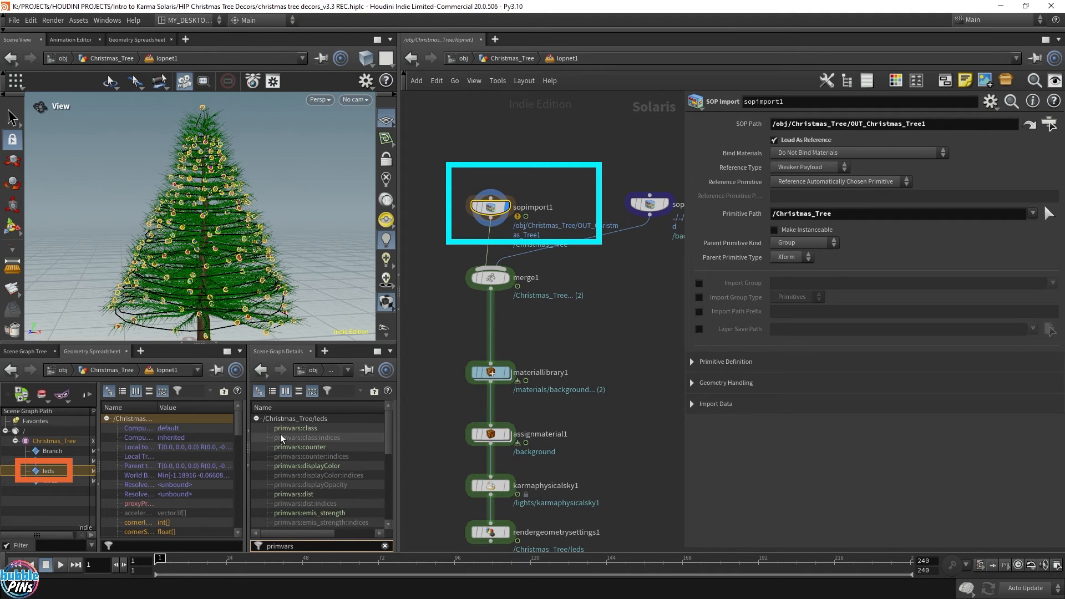
click(318, 511)
scroll(355, 494, down, 3)
scroll(330, 477, down, 2)
click(319, 512)
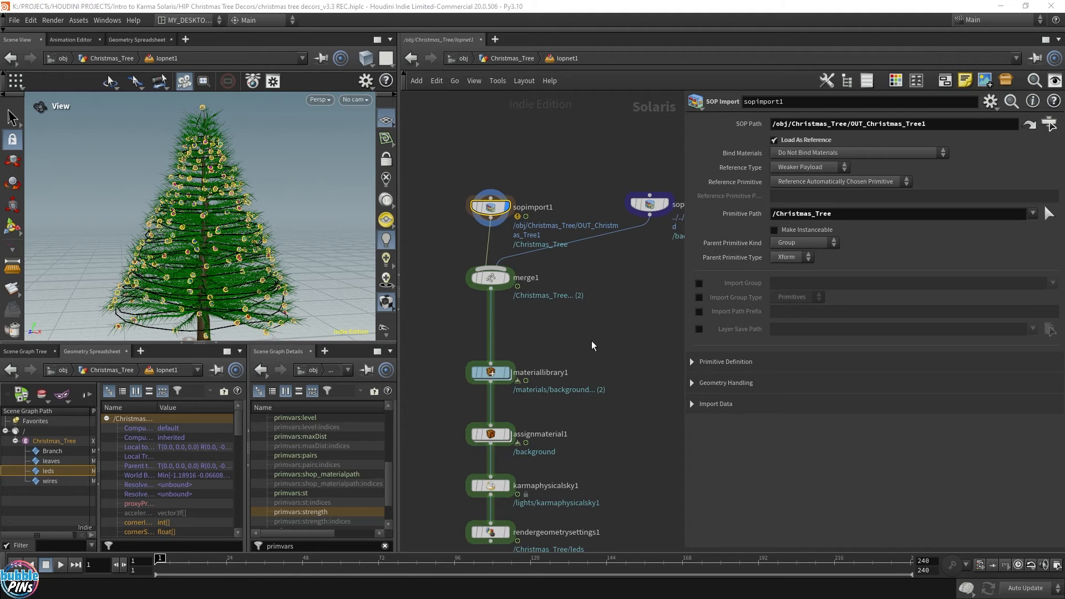
- Display rendergeometrysettings1 again and open the led_material subnetwork inside materiallibrary1
click(502, 373)
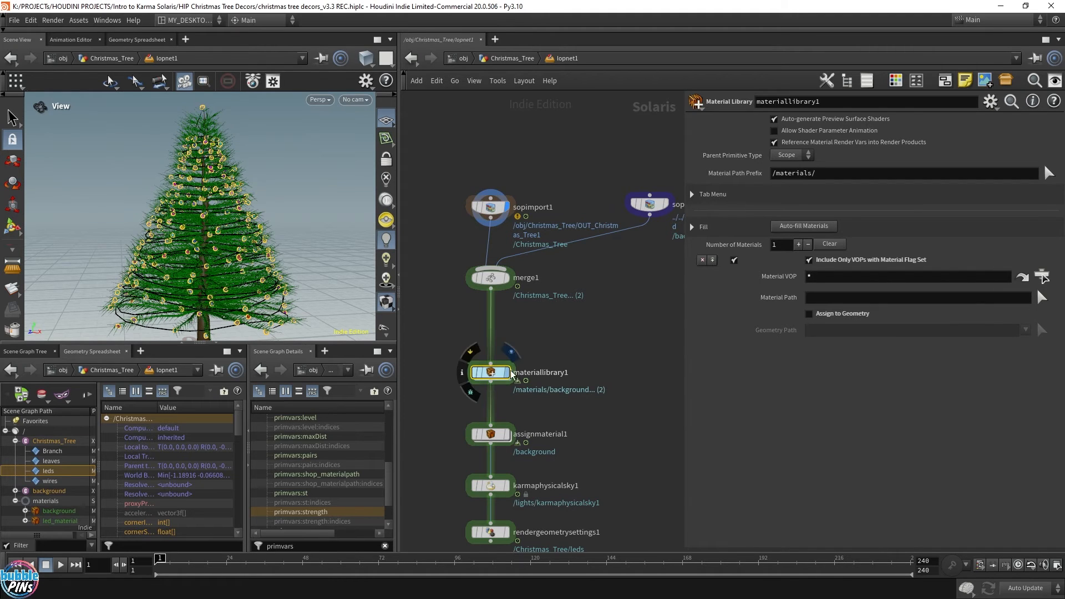
middle_drag(600, 477, 597, 430)
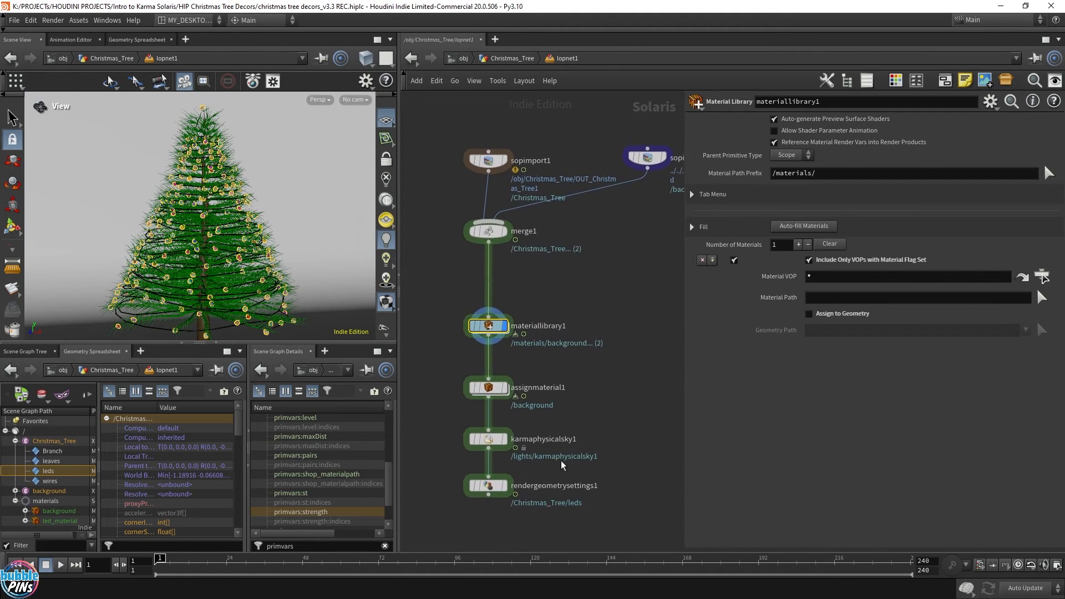
click(506, 487)
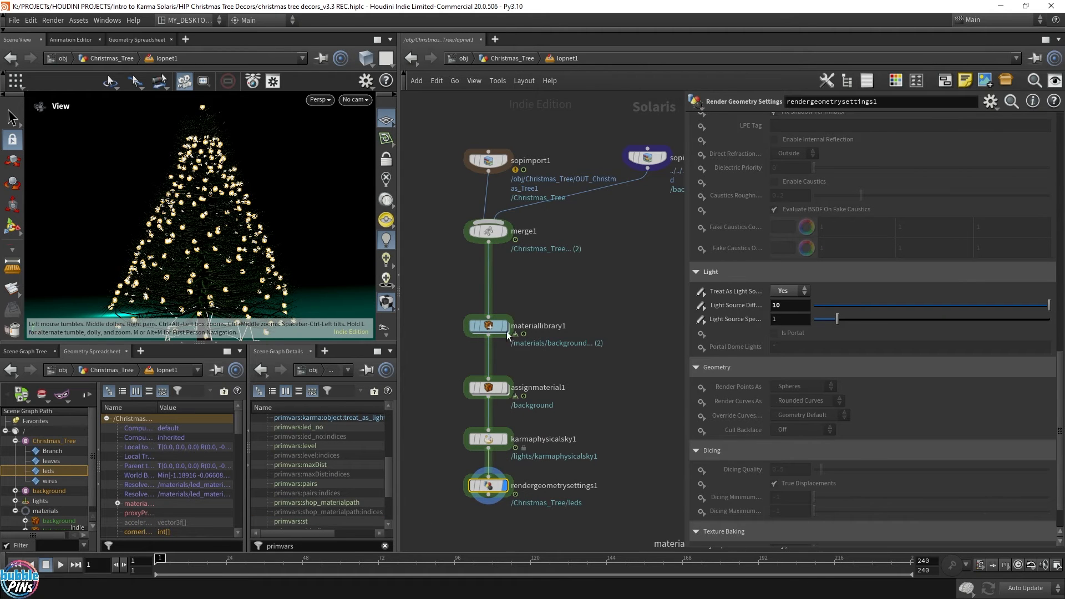
mouse_move(491, 328)
double_click(488, 326)
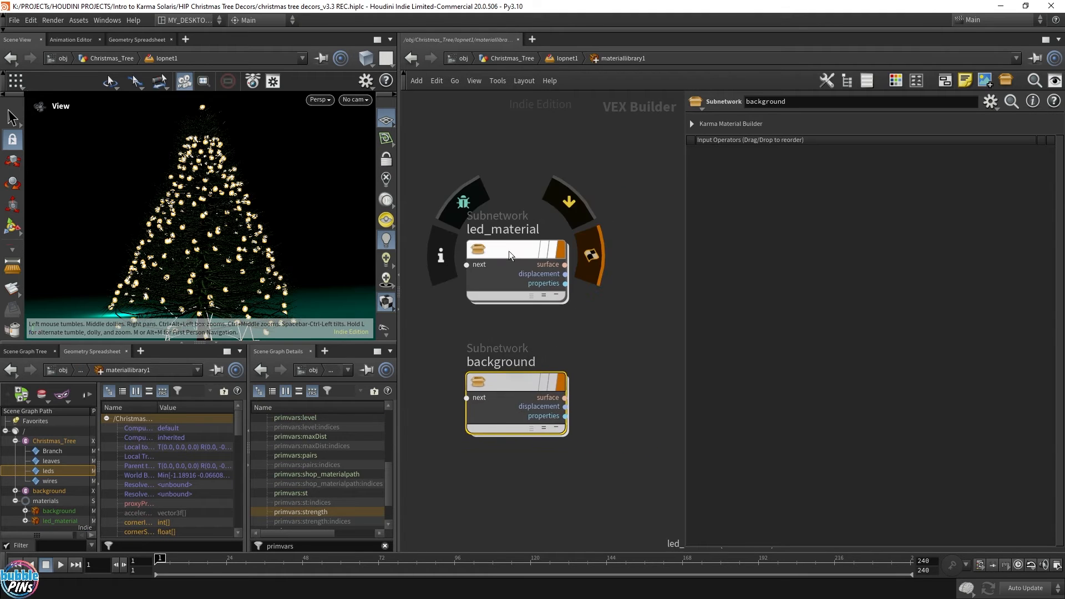
double_click(508, 250)
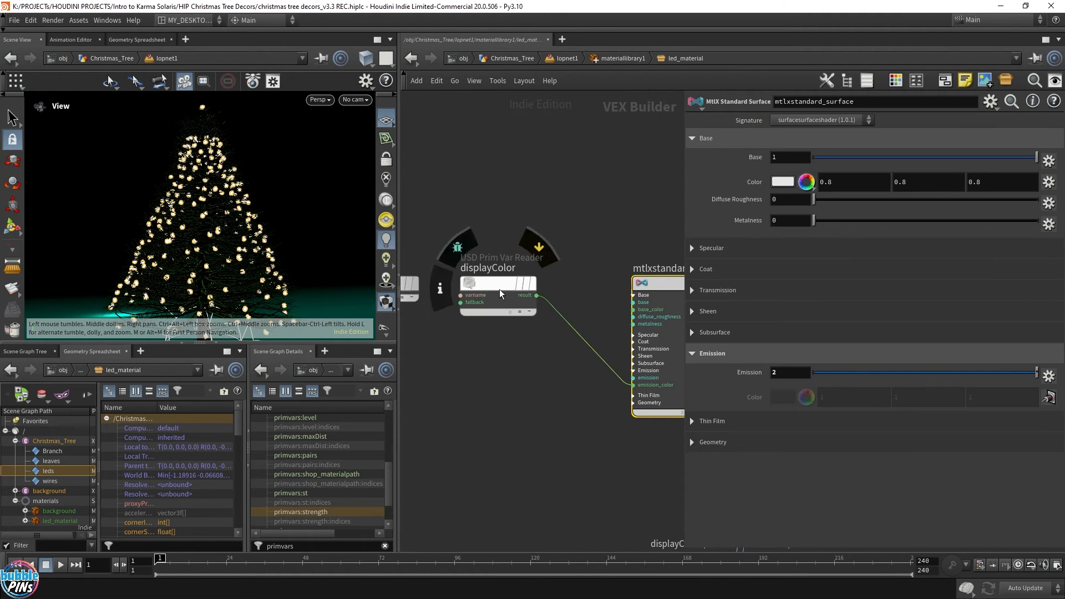
- Add a second USD Prim Var Reader below displayColor and connect its result to the emission input of mtlxstandard_surface
click(500, 288)
key(Tab)
key(Return)
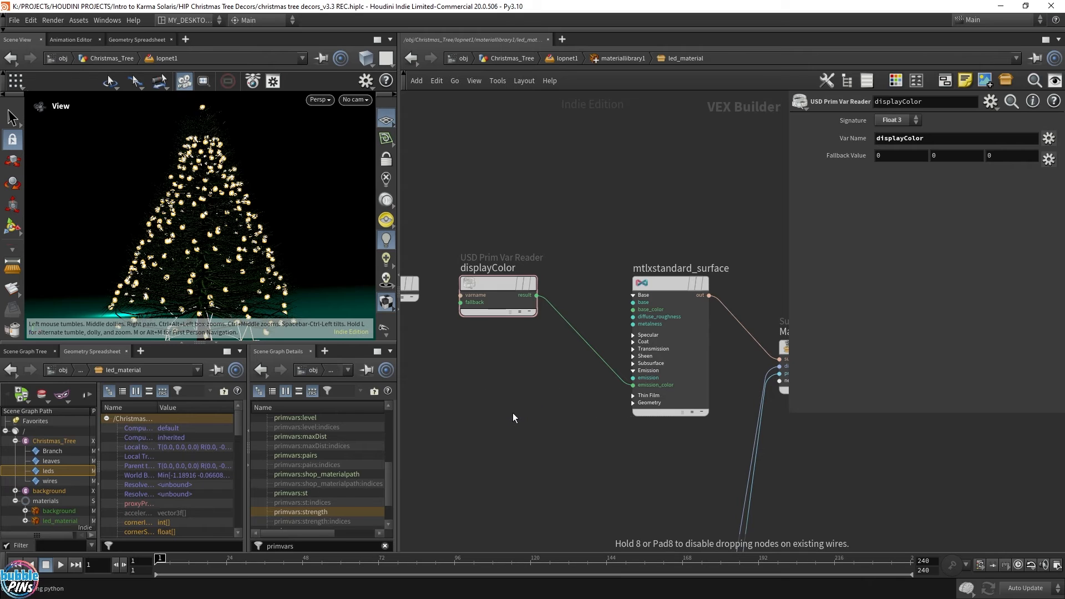
click(513, 413)
click(633, 379)
click(536, 435)
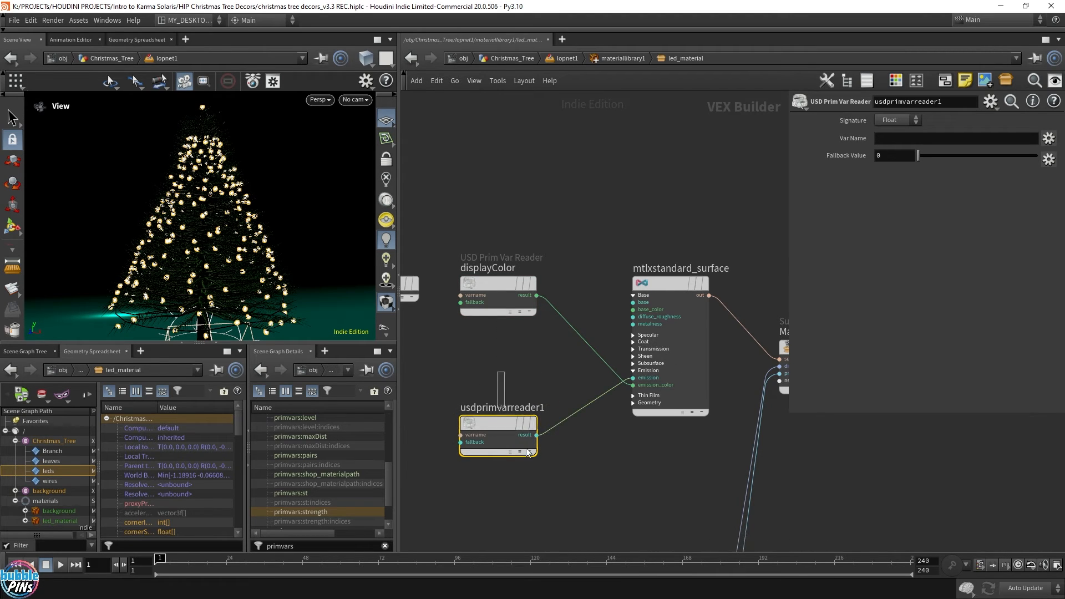
- Set the variable name of the new primvar reader to strength
click(902, 135)
text(streng)
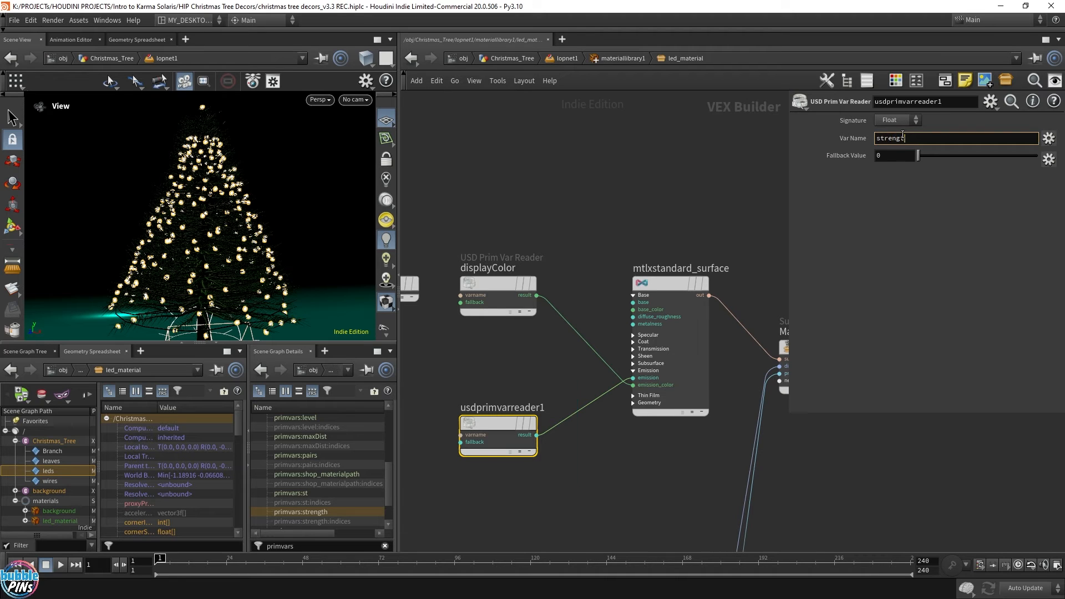
text(th)
key(Return)
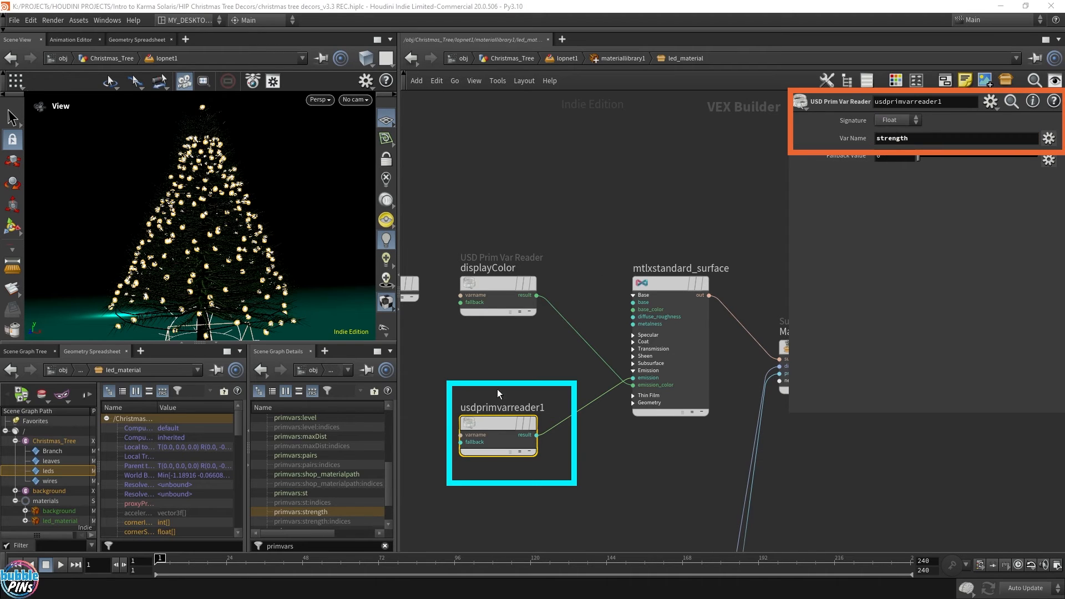
- Rename the new primvar reader node strength and switch the viewport renderer to Karma XPU
double_click(504, 407)
text(strength)
key(Return)
click(319, 99)
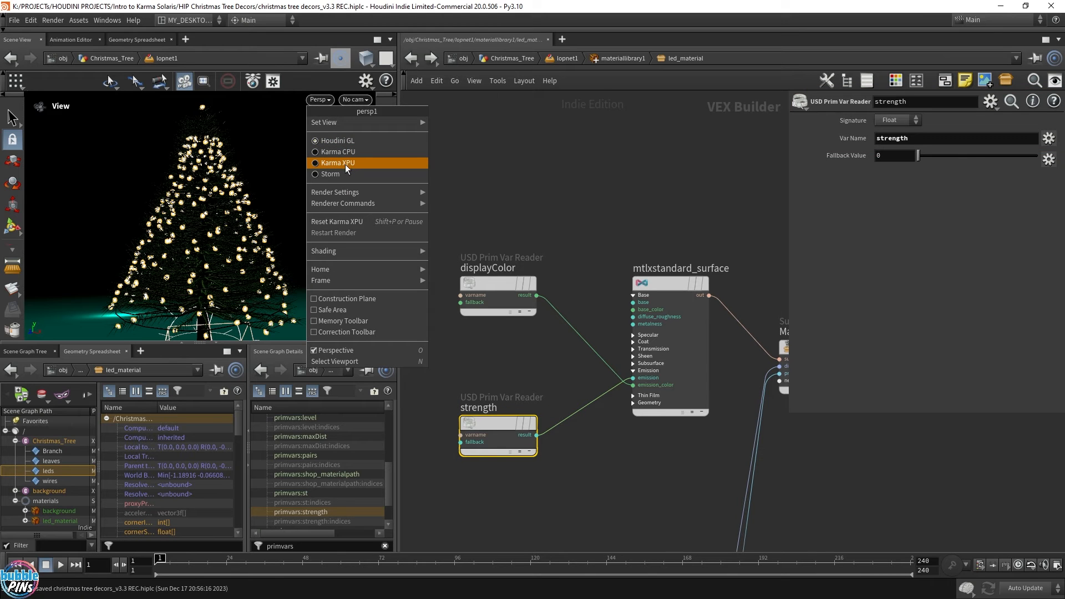
click(345, 164)
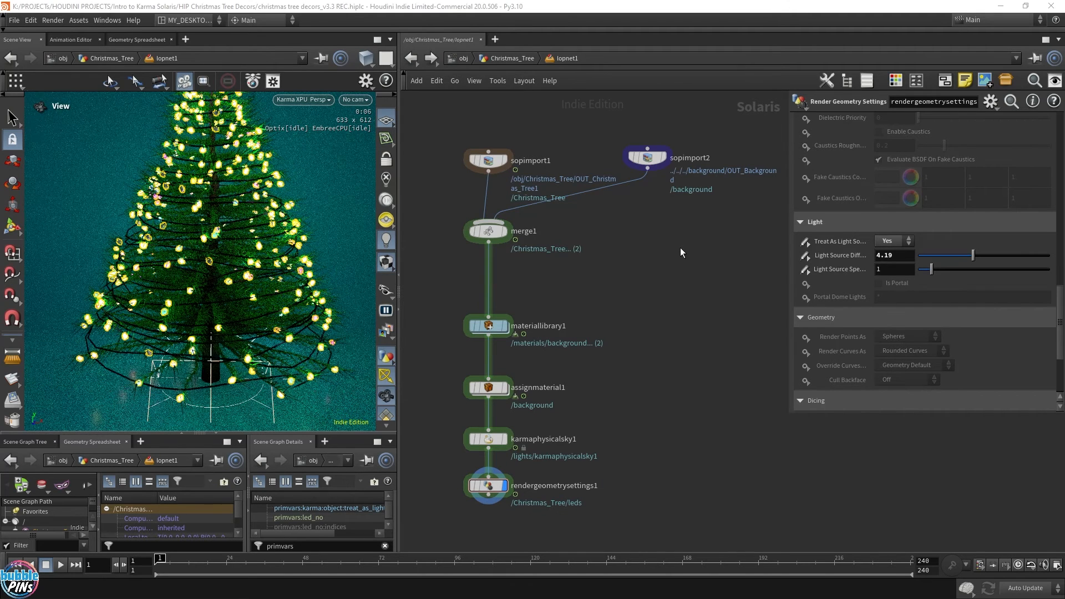
- Reopen led_material in materiallibrary1 and move the strength reader farther from mtlxstandard_surface to make room between them
double_click(486, 324)
mouse_move(504, 379)
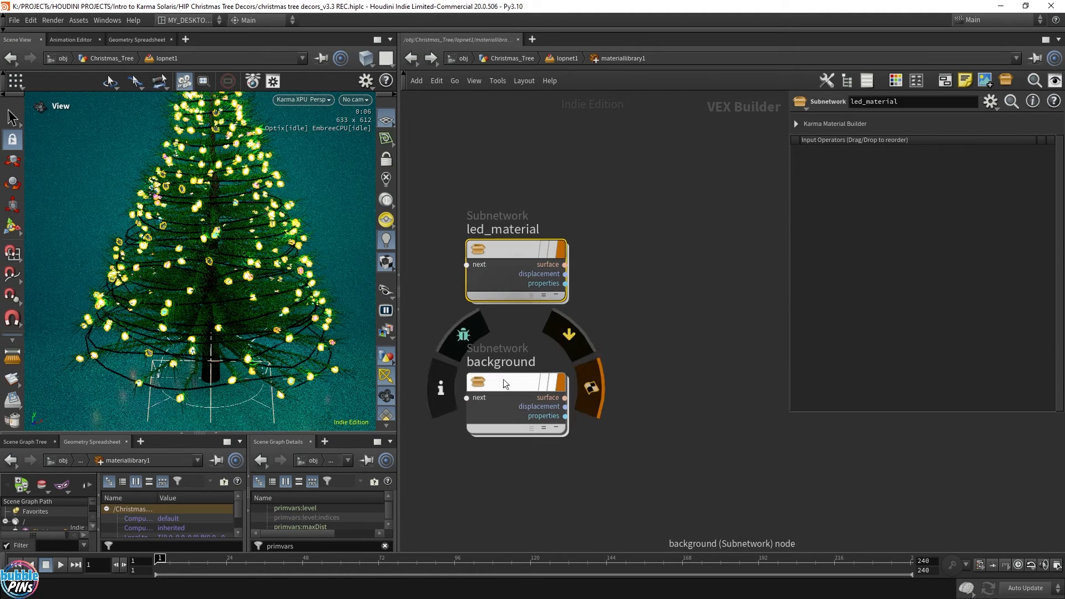
double_click(504, 266)
middle_drag(575, 234, 595, 120)
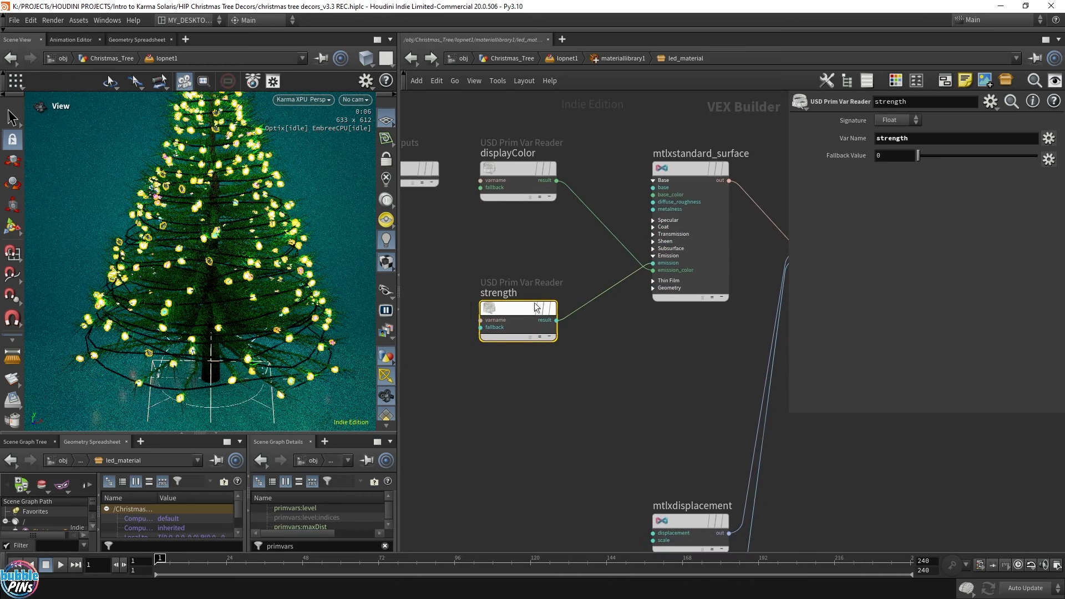
drag(529, 311, 458, 352)
middle_drag(558, 365, 611, 372)
- Insert a MtlX Range node on the wire between the strength reader and the emission input, aligned with the reader
key(Tab)
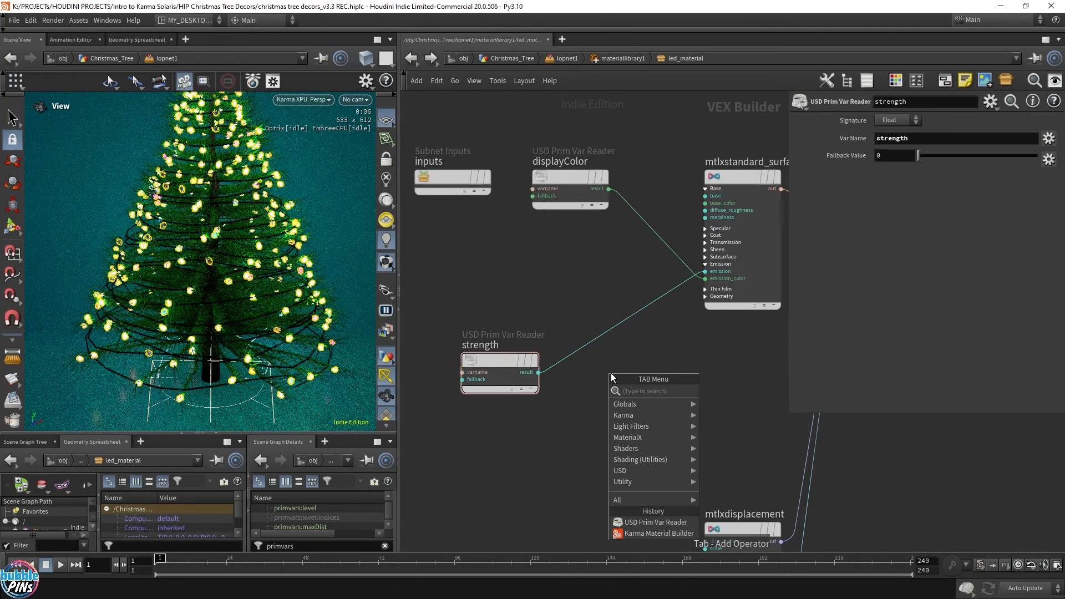
text(mtlx ran)
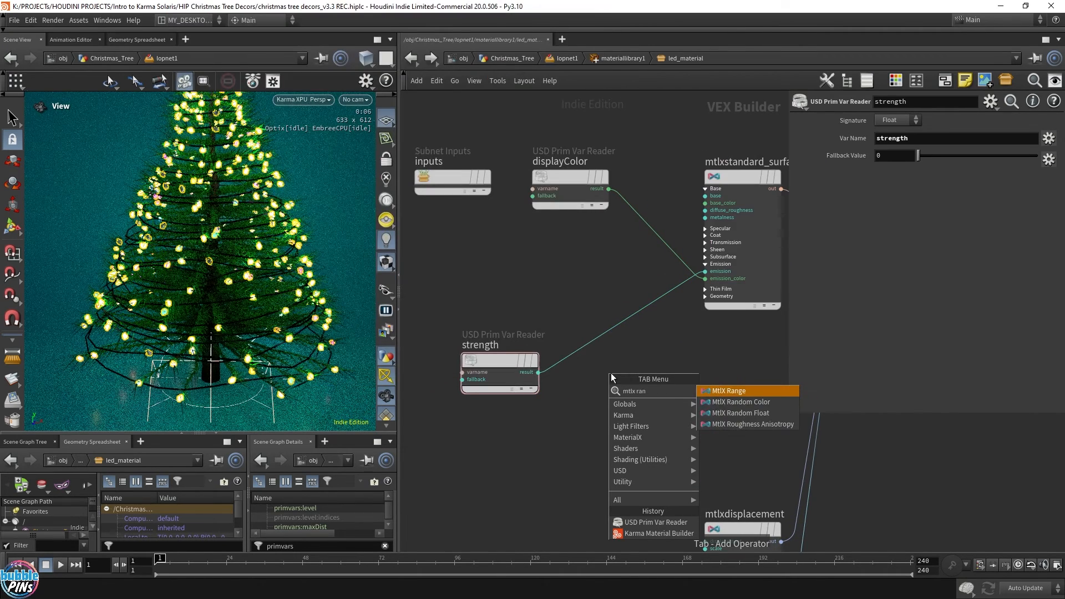
key(Return)
click(630, 321)
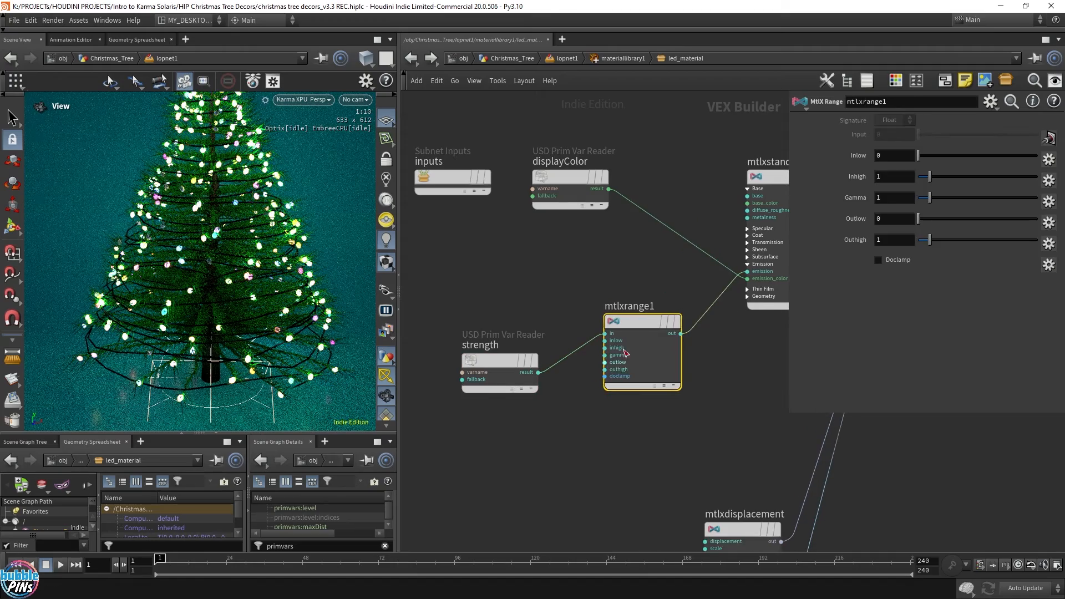
drag(637, 324, 614, 361)
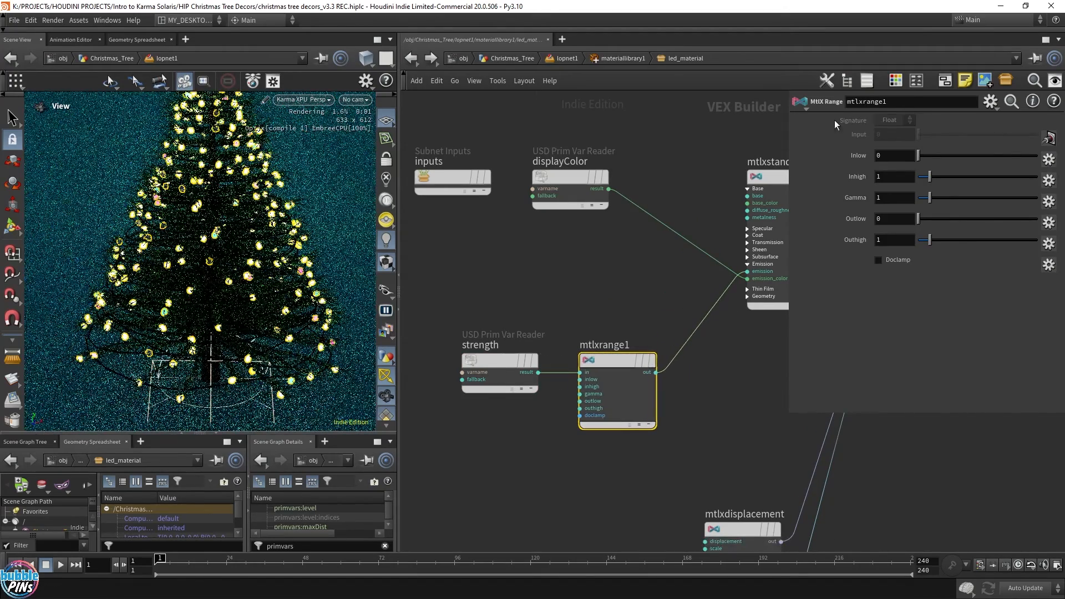
- Enlarge the Scene Graph Details pane and show the leds primvars with a value column and the detailed values of primvars:strength
click(894, 176)
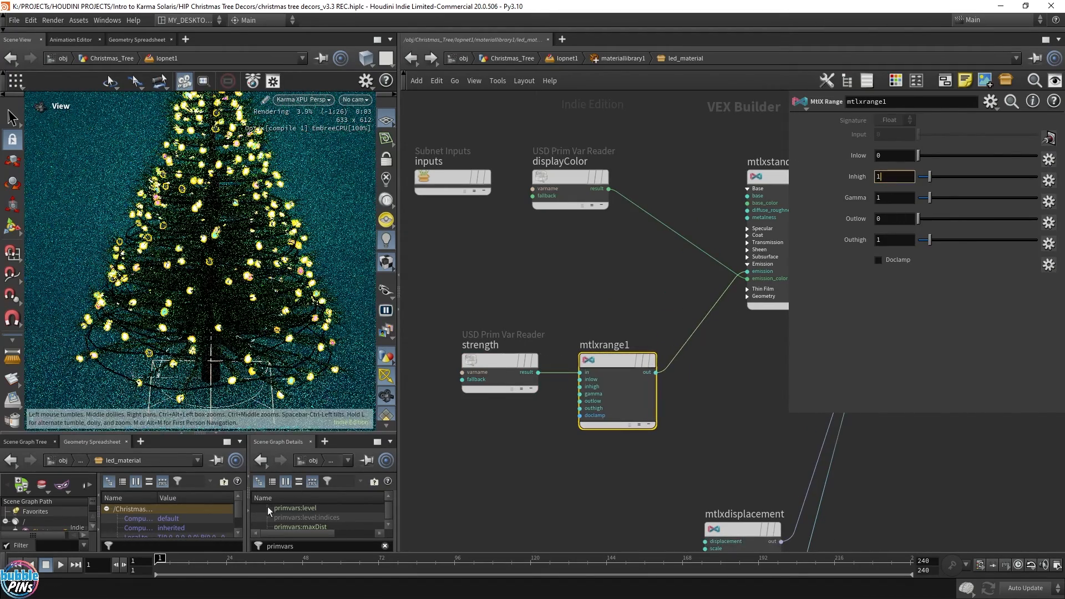
drag(301, 433, 301, 343)
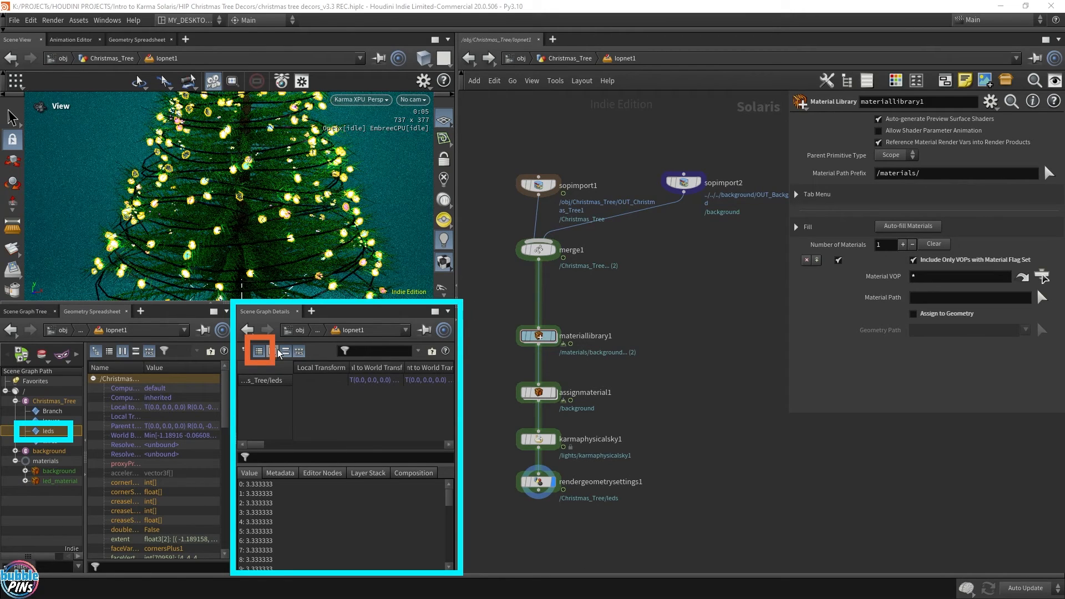
click(242, 351)
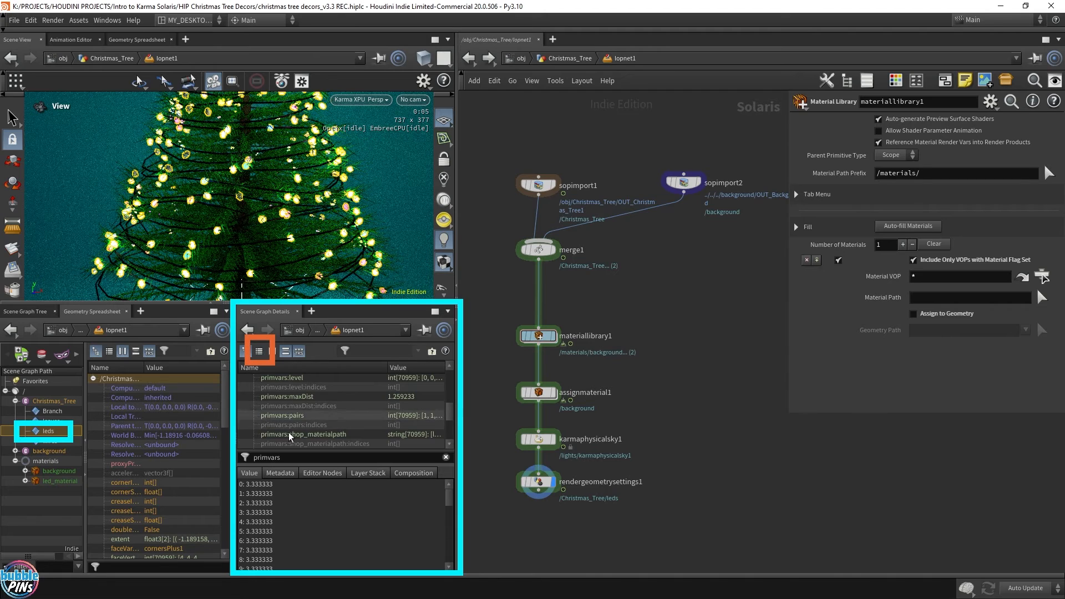
scroll(337, 426, up, 1)
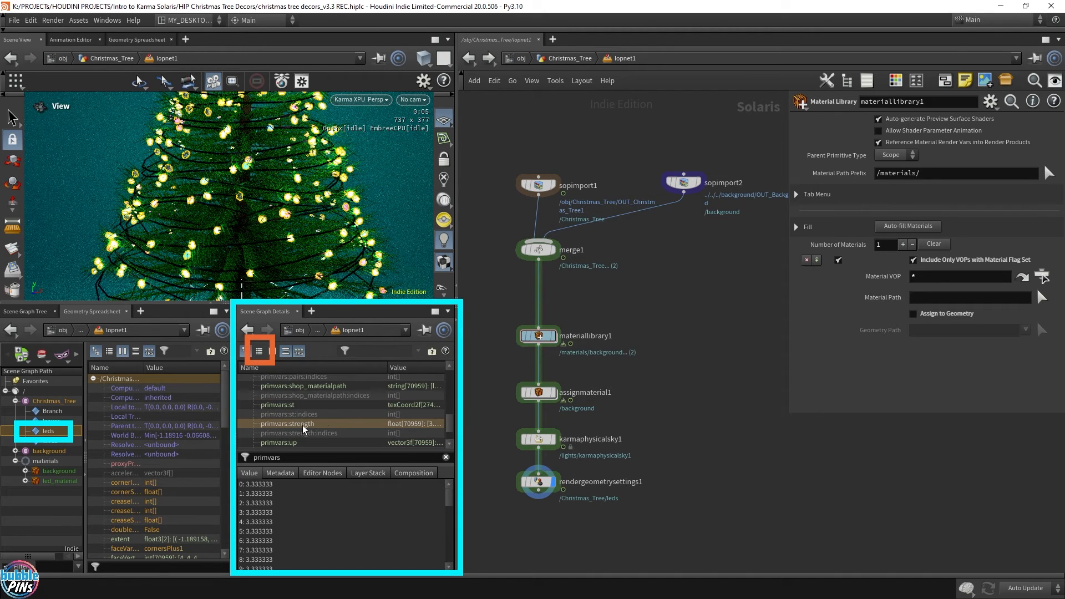
scroll(304, 428, up, 4)
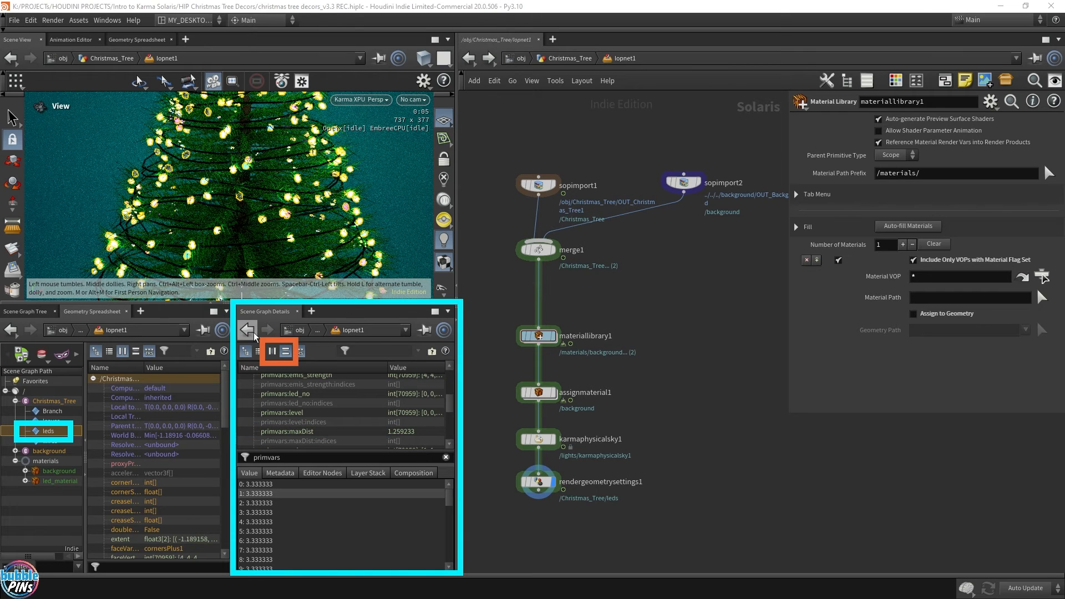
click(273, 352)
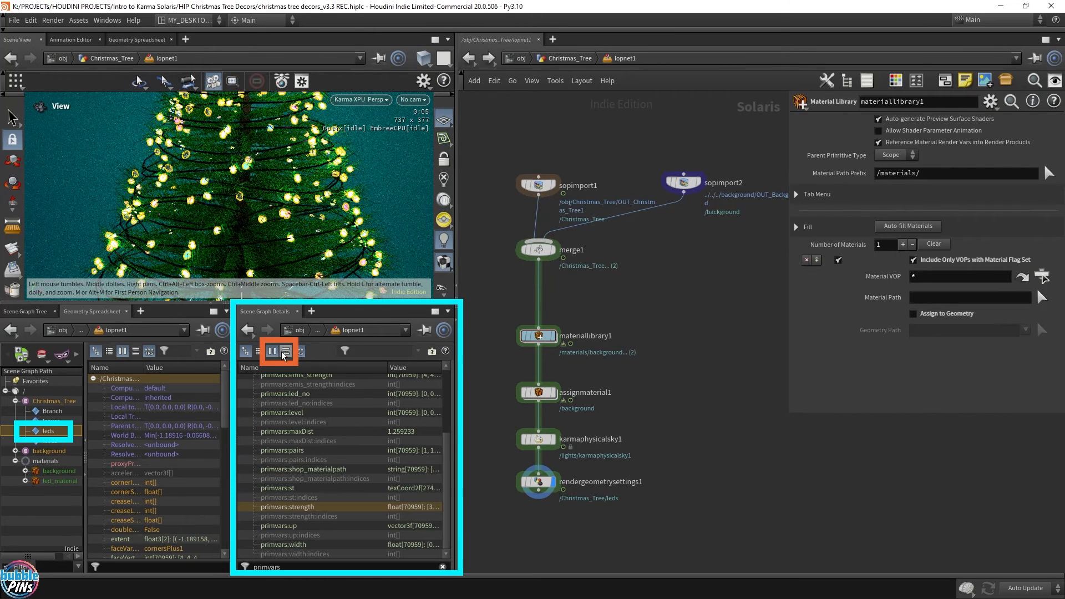
click(285, 353)
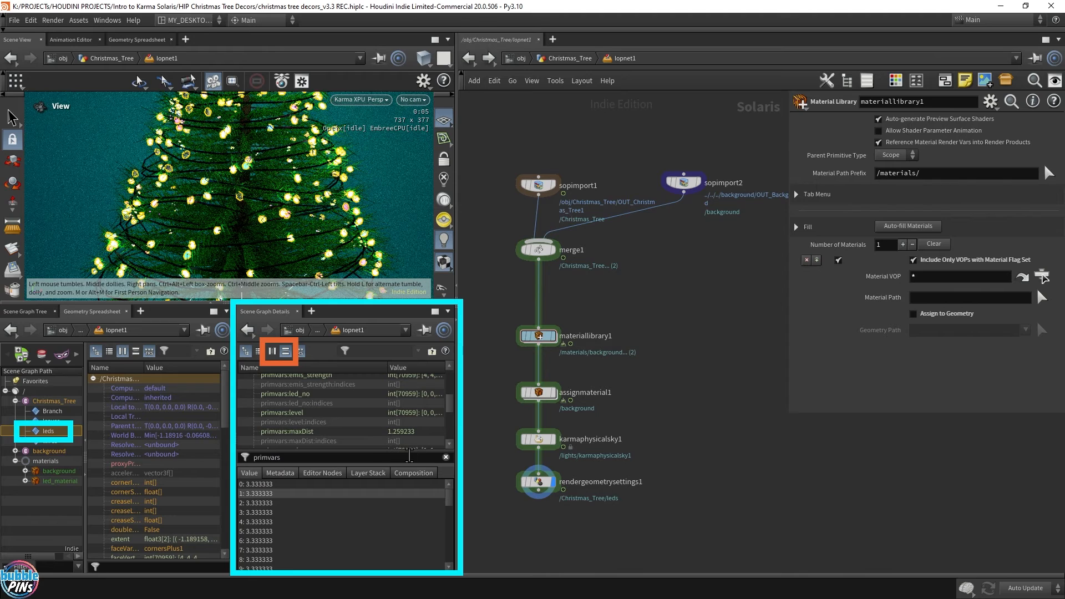
- Look through the detailed per-element values of the leds' primvars:strength to find the range they span
click(325, 393)
scroll(321, 396, down, 1)
scroll(322, 397, up, 3)
scroll(352, 417, down, 5)
click(324, 401)
drag(444, 500, 464, 531)
scroll(326, 515, up, 10)
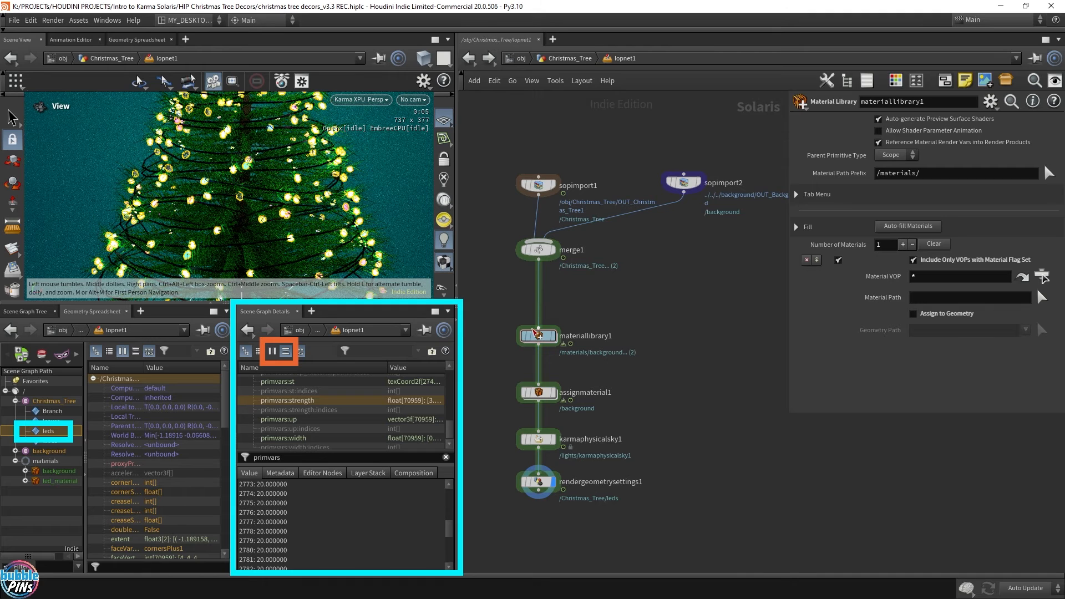
- Reopen led_material in materiallibrary1 and set mtlxrange1's Inhigh to 20 and its Outhigh to 5
double_click(537, 336)
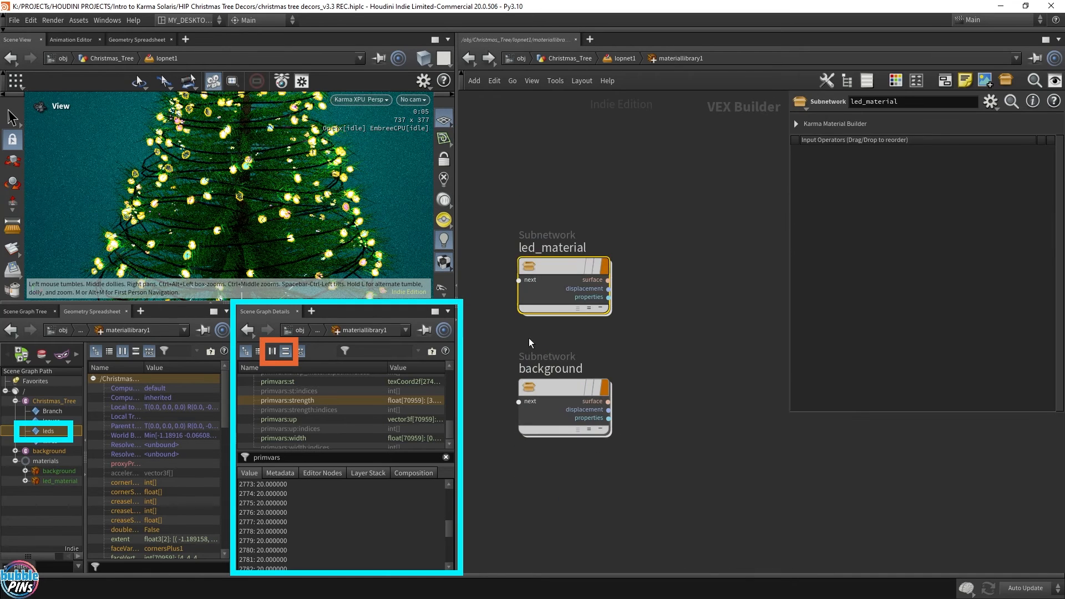
double_click(555, 269)
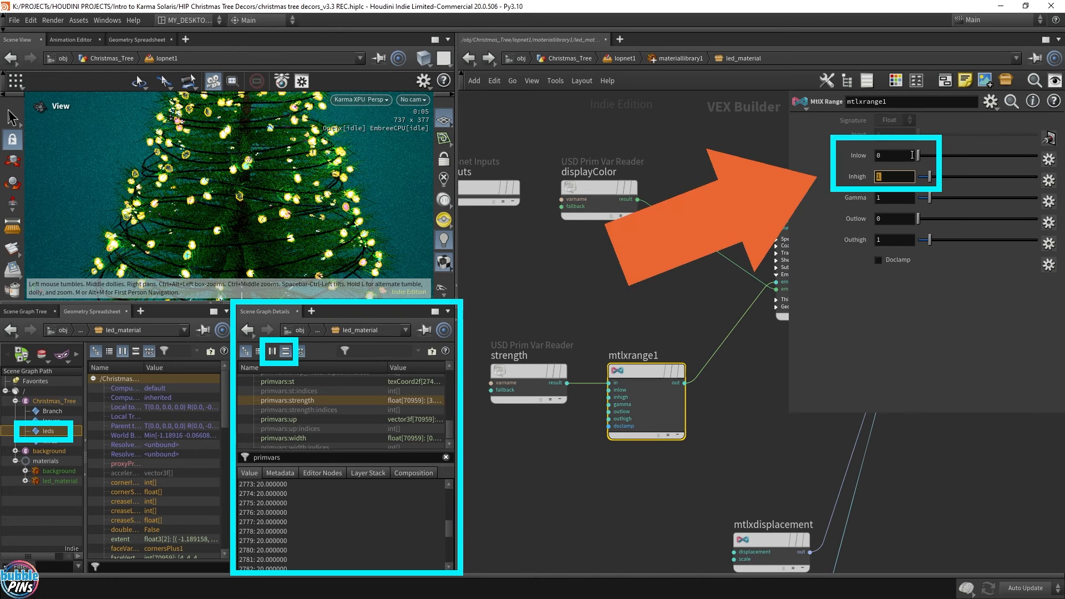
text(20)
key(Return)
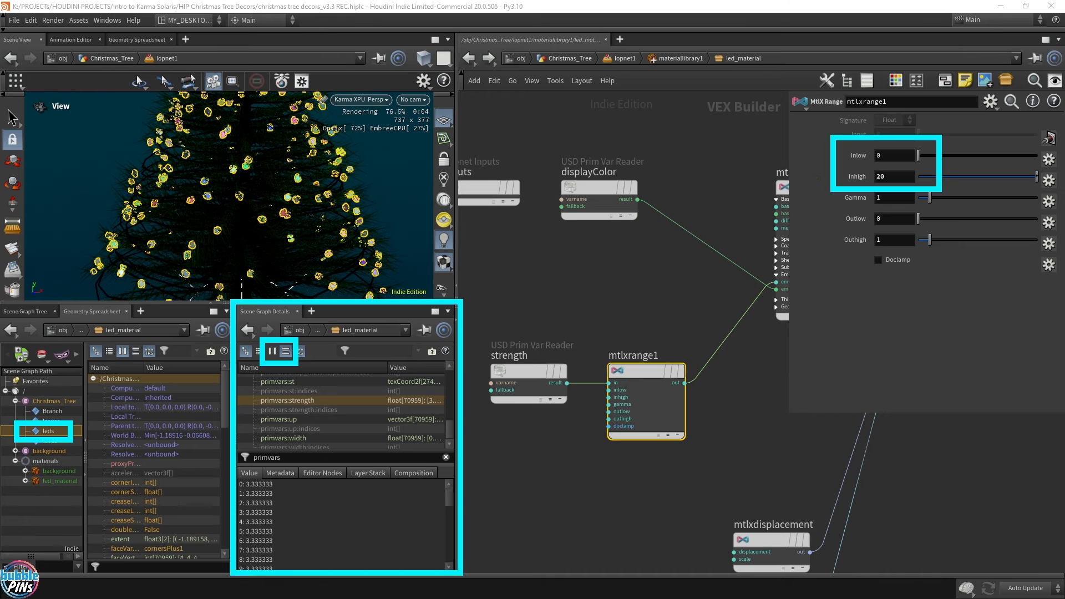
click(887, 221)
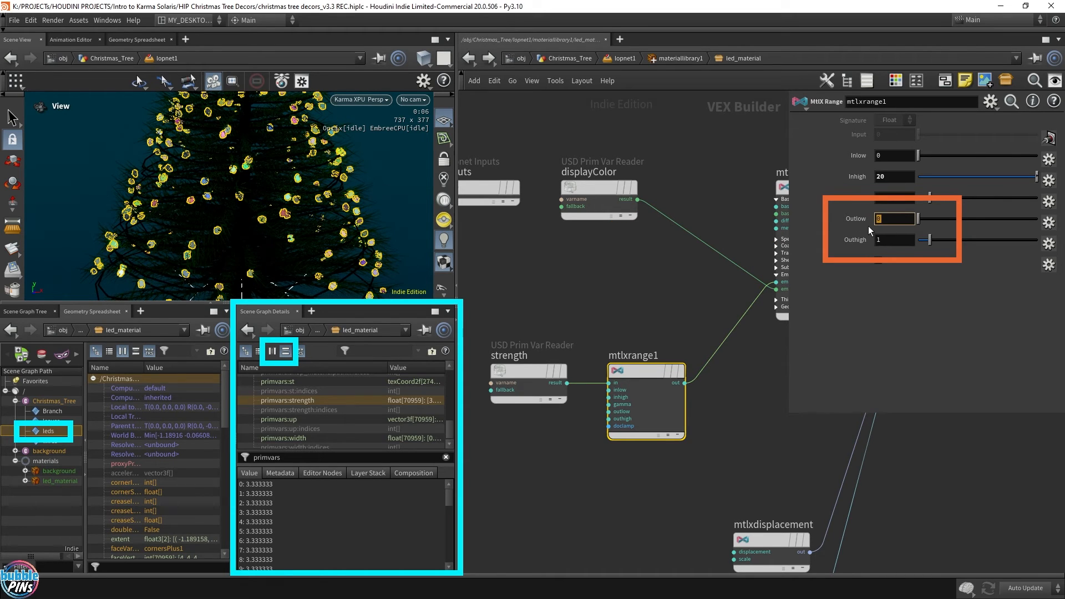
key(Tab)
text(5)
key(Return)
scroll(298, 195, down, 5)
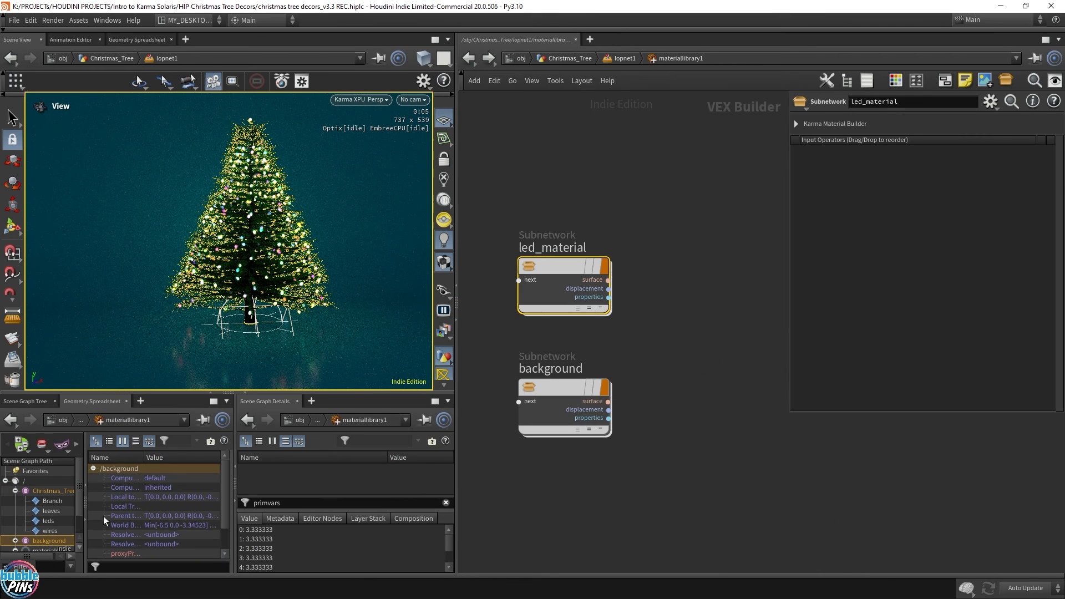
- Select the materials primitive in the scene graph so the tree and background lose their selection highlight, and view the tree closer
click(49, 520)
click(56, 500)
click(51, 510)
click(50, 531)
click(50, 542)
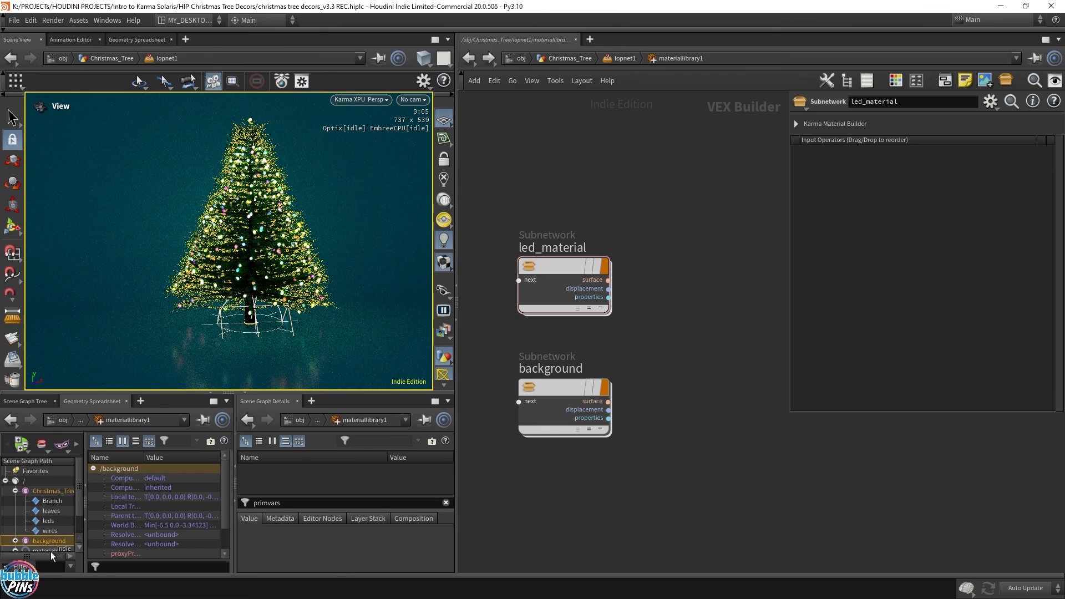
click(49, 549)
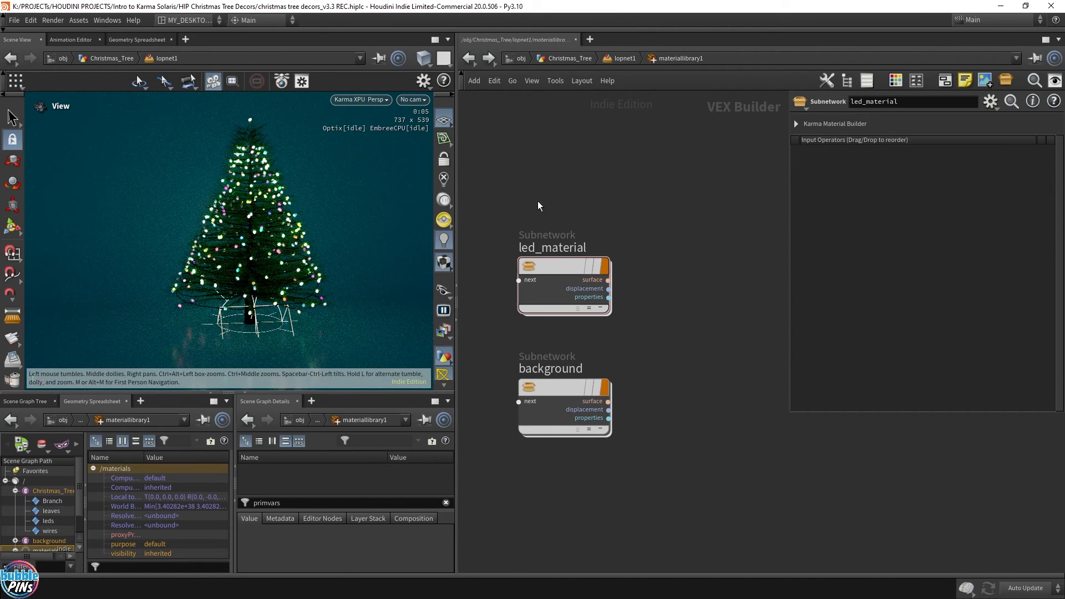
drag(266, 207, 249, 265)
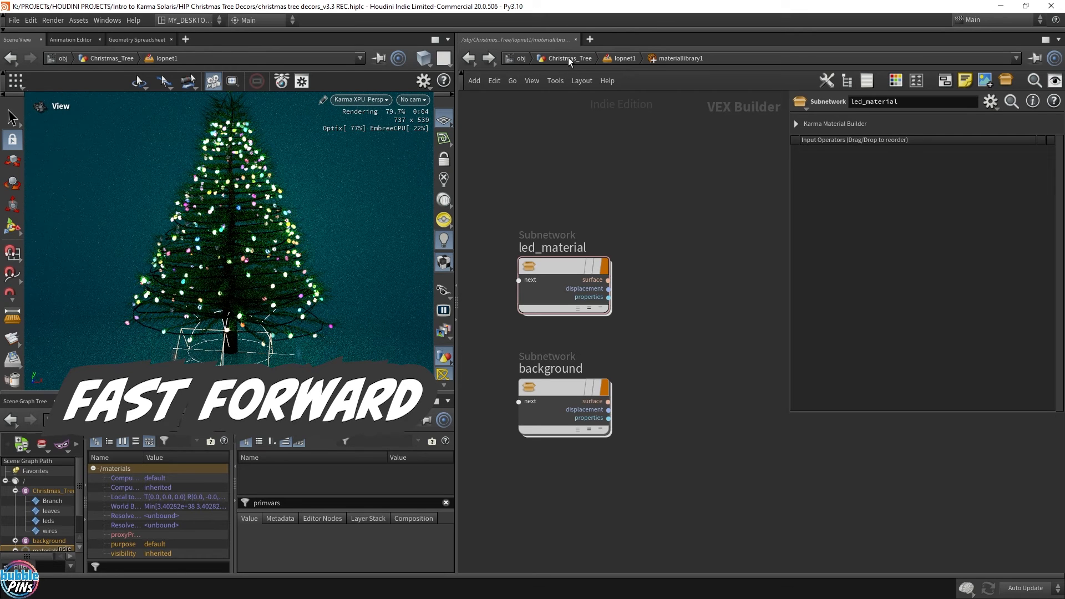
- Return to lopnet1, set the Light Source Diffuse multiplier of rendergeometrysettings1 to 10, and inspect the karmaphysicalsky1 parameters
click(625, 58)
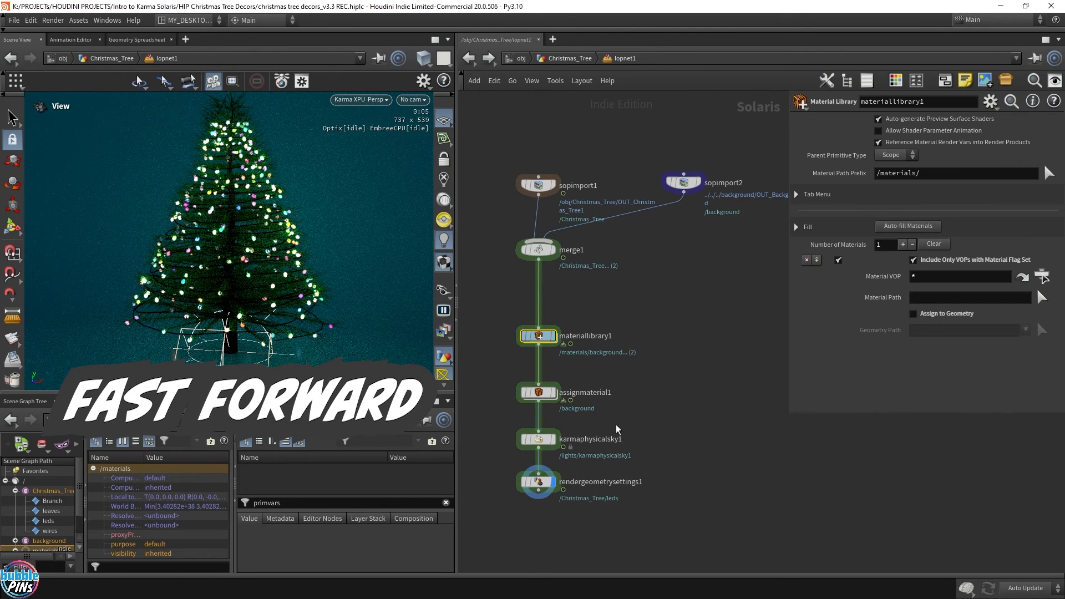
click(538, 481)
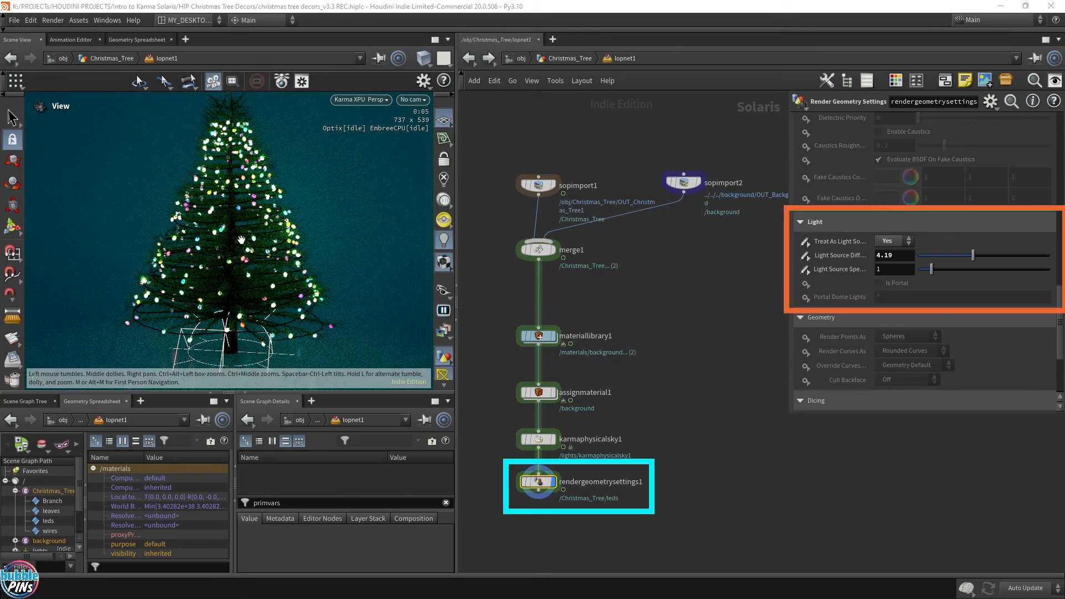
drag(973, 256, 1050, 260)
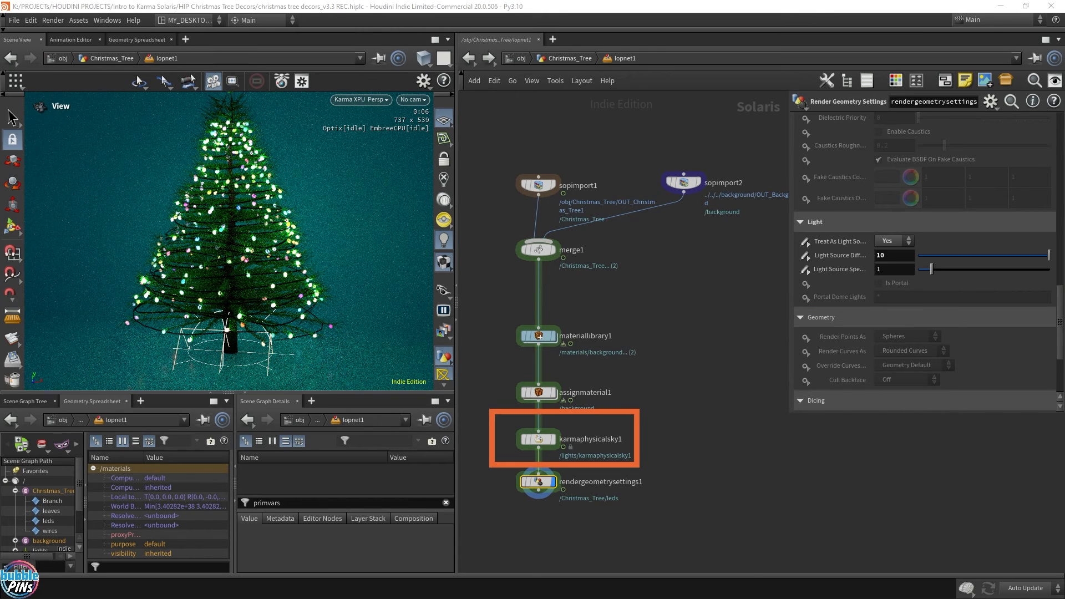
click(538, 439)
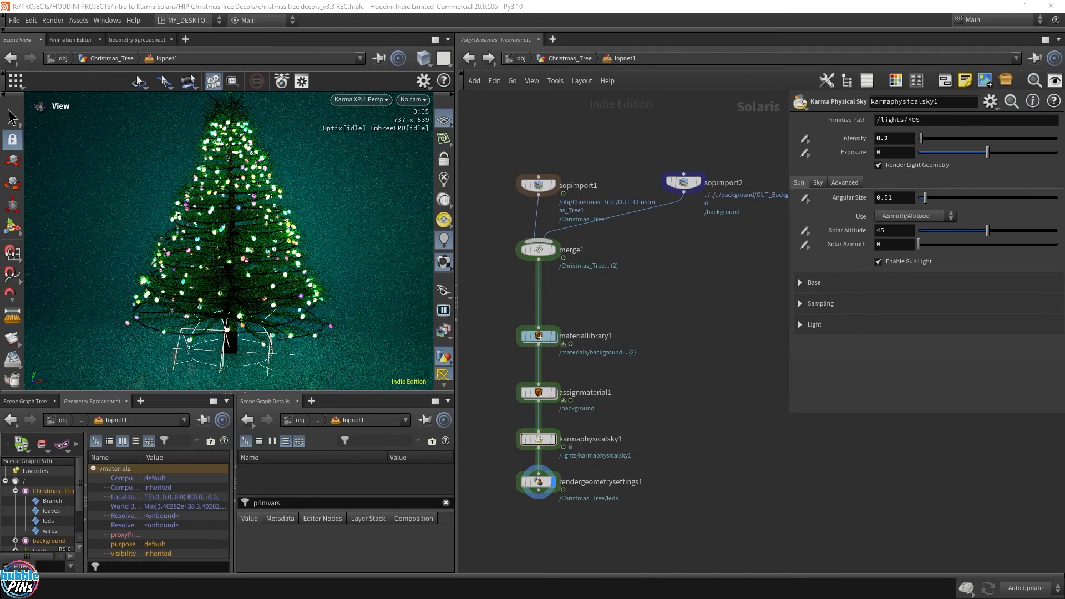
- Raise the Light Source Specular multiplier of rendergeometrysettings1 first to 2.5 and finally to 6.57, checking the tree render and floor reflections
click(538, 482)
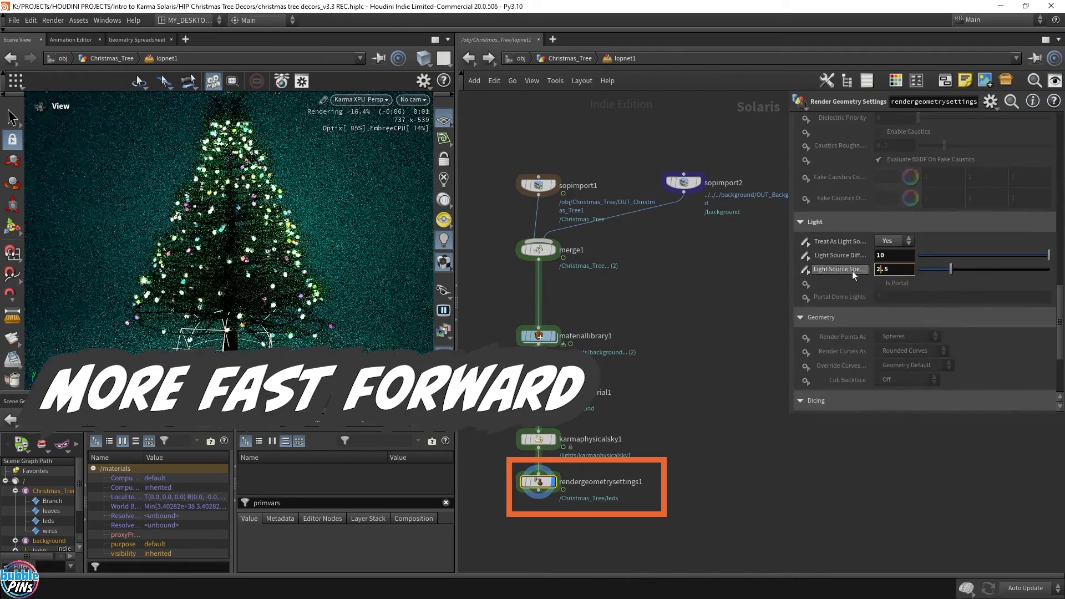
scroll(319, 309, down, 3)
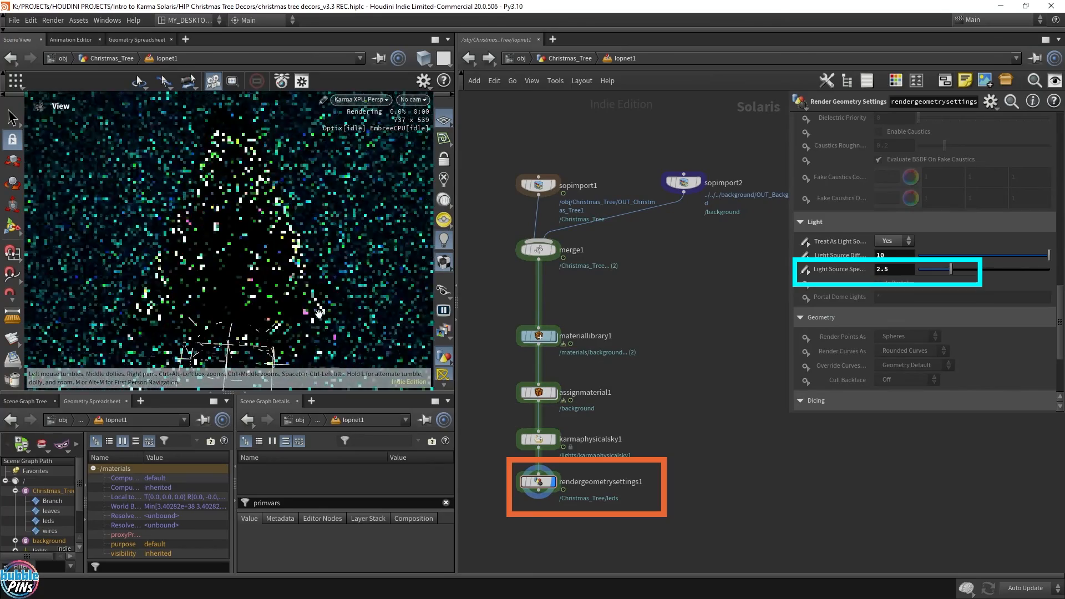
drag(316, 309, 311, 254)
drag(319, 311, 324, 356)
drag(308, 319, 340, 342)
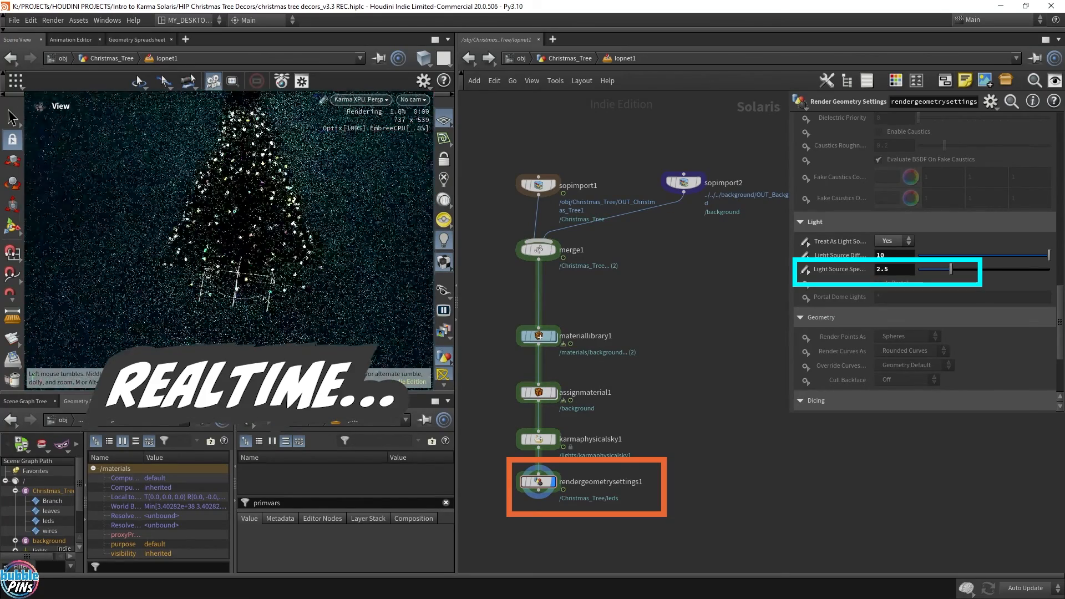
click(1004, 270)
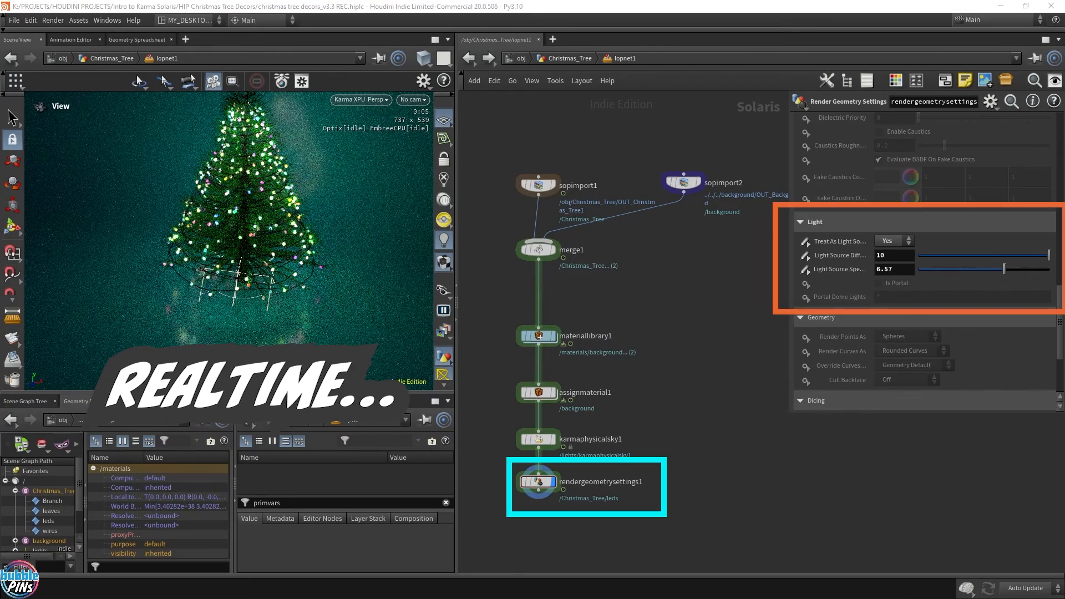
drag(215, 176, 288, 186)
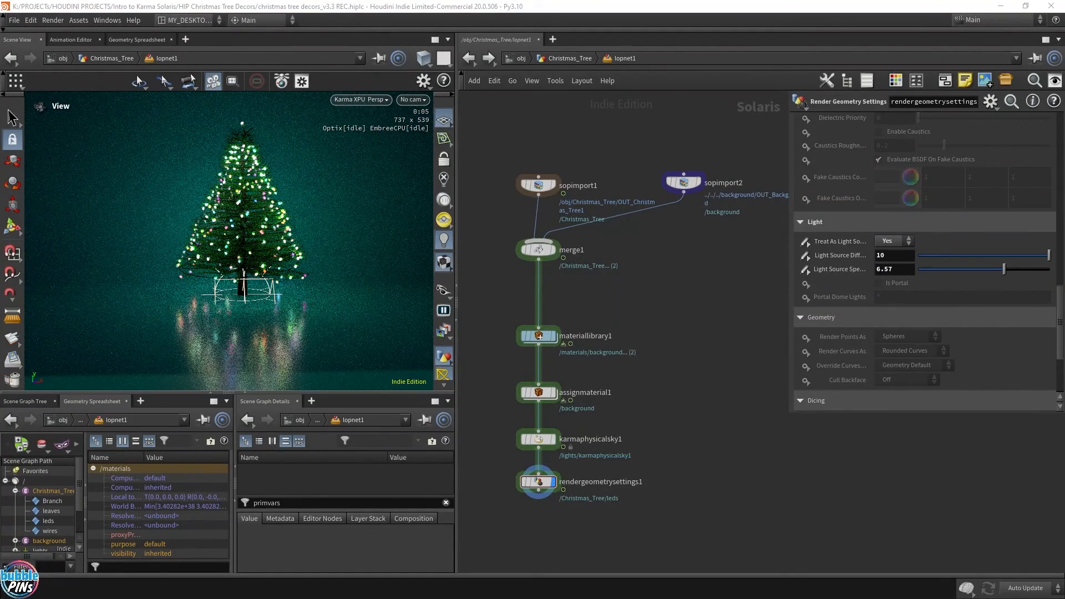
mouse_move(295, 199)
mouse_down()
mouse_move(319, 214)
mouse_move(281, 214)
mouse_move(306, 211)
mouse_up()
- Add a Camera node after rendergeometrysettings1 and look through /cameras/camera1 in the viewport
middle_drag(675, 414, 682, 378)
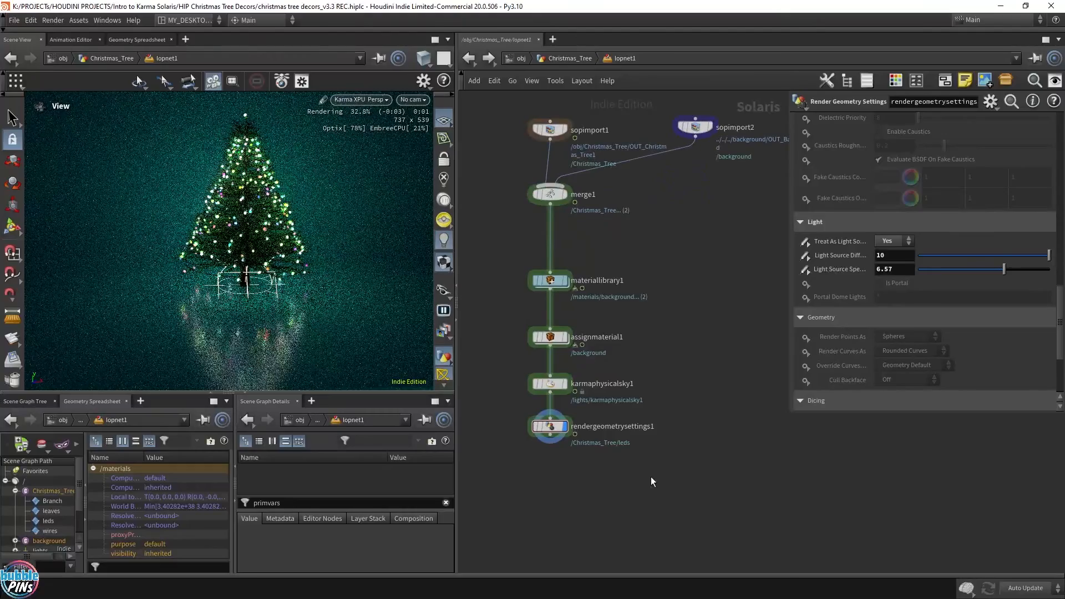
key(Tab)
text(camera)
key(Return)
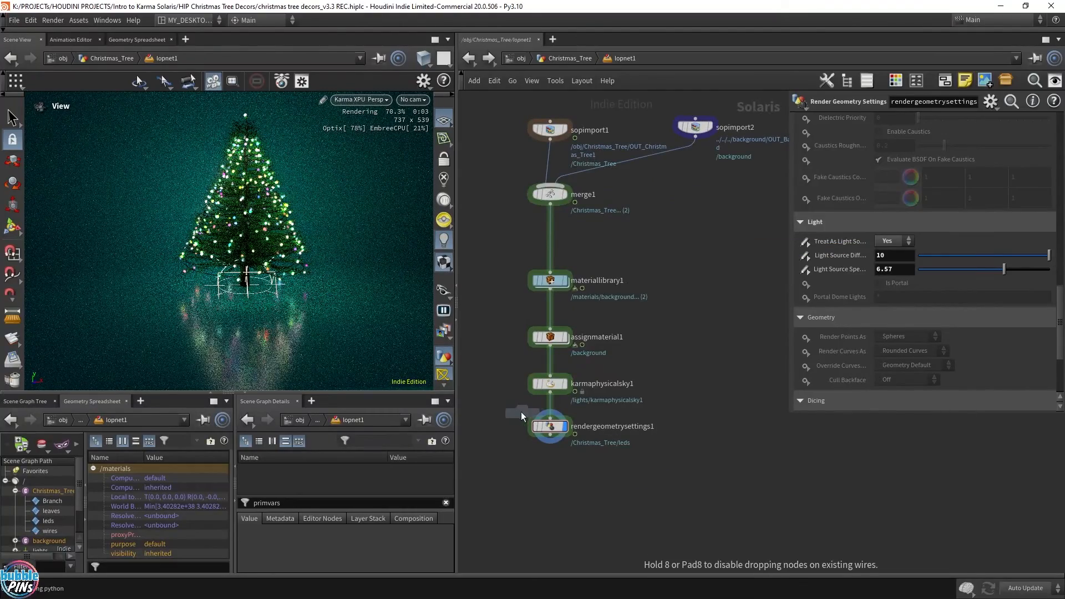
click(550, 463)
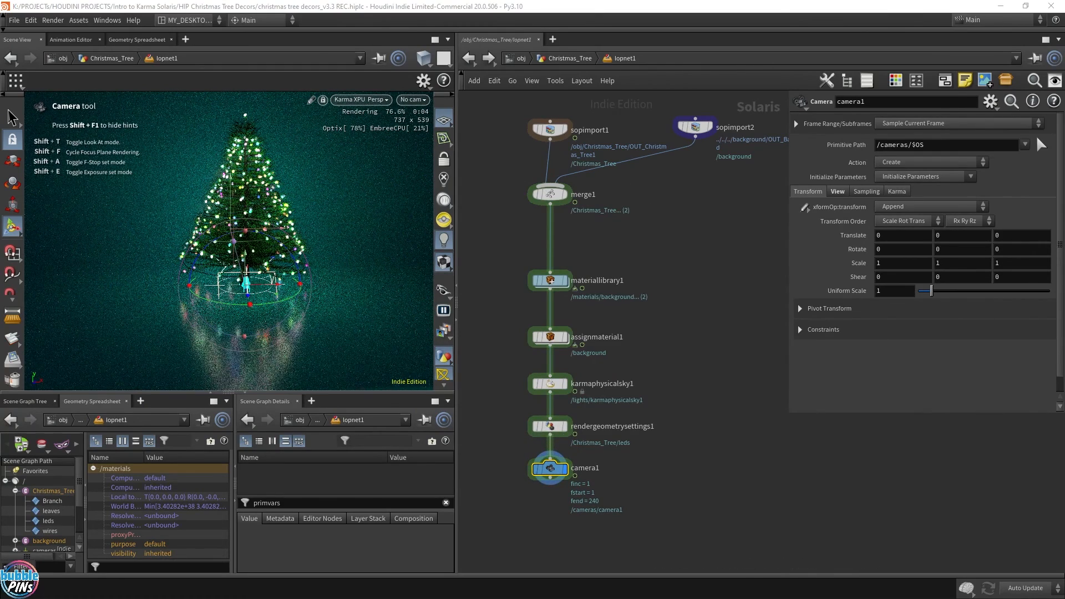
click(412, 99)
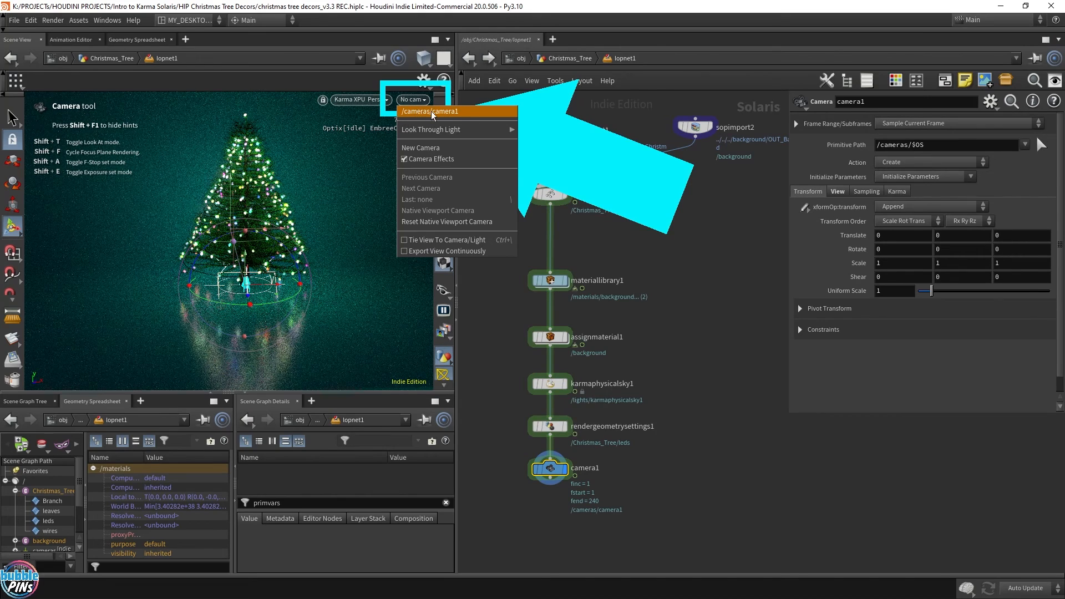
click(427, 111)
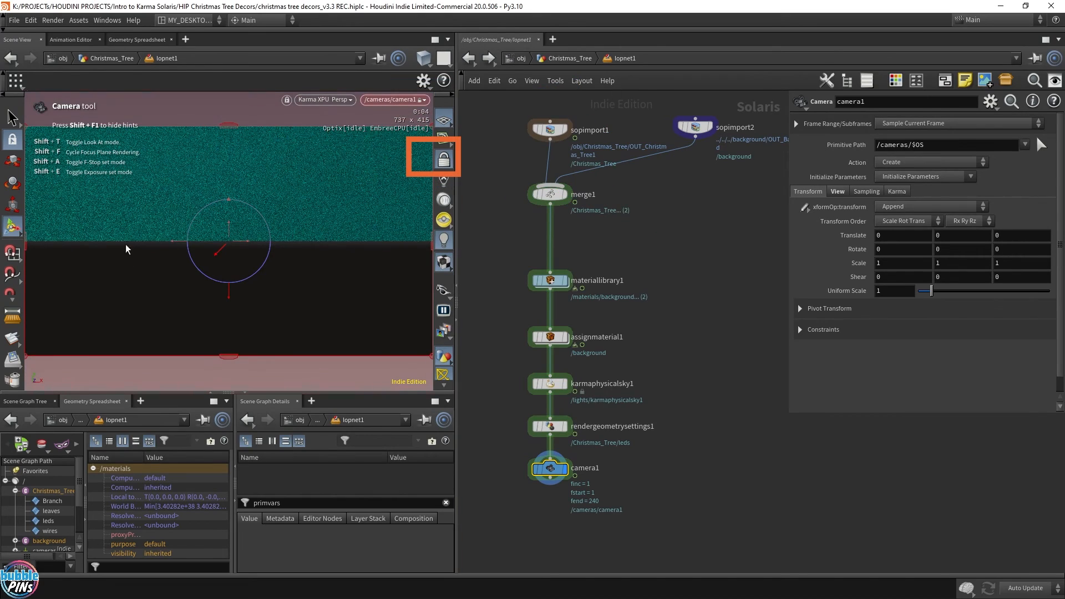
- With the view tied to camera1, frame the whole tree from about (3.07, 4.29, 15) with a rotation of about -12.2 and 11.2 degrees
right_drag(286, 223, 259, 271)
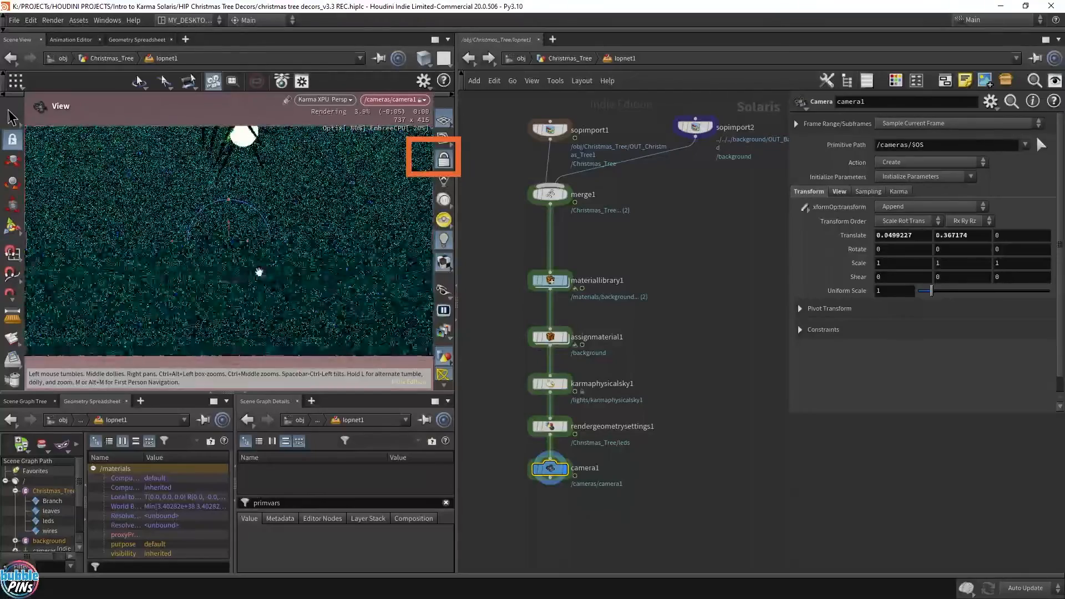
scroll(270, 263, down, 5)
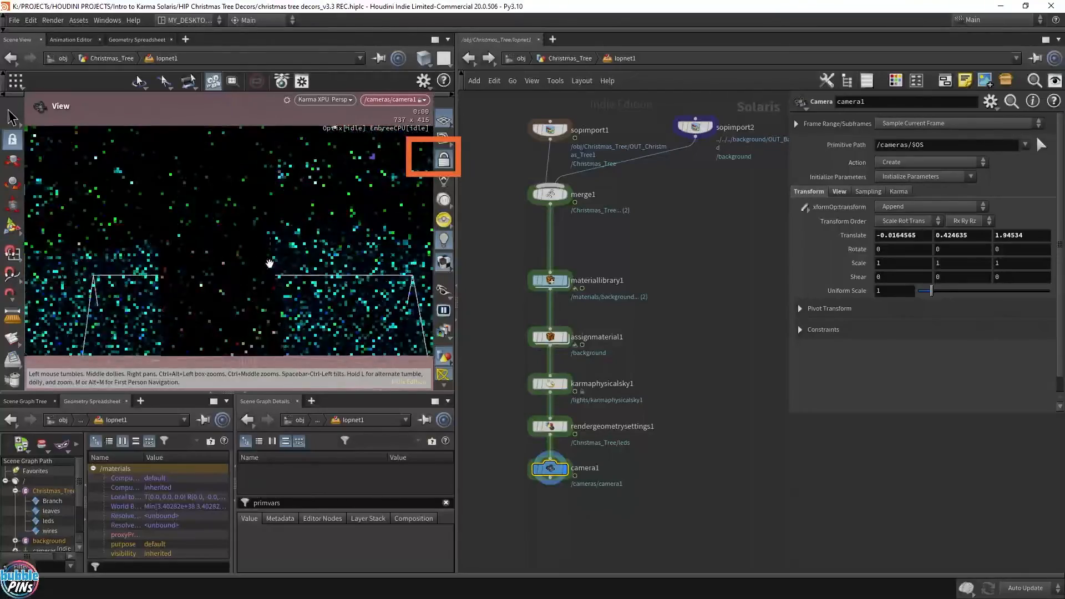
scroll(269, 263, down, 10)
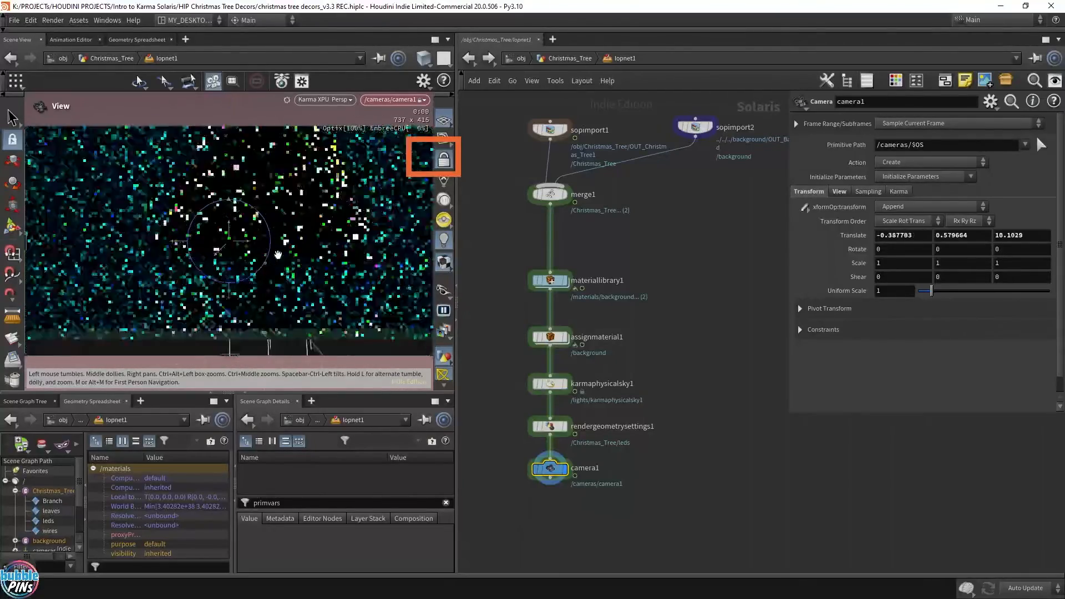
right_drag(283, 249, 235, 280)
drag(310, 155, 280, 187)
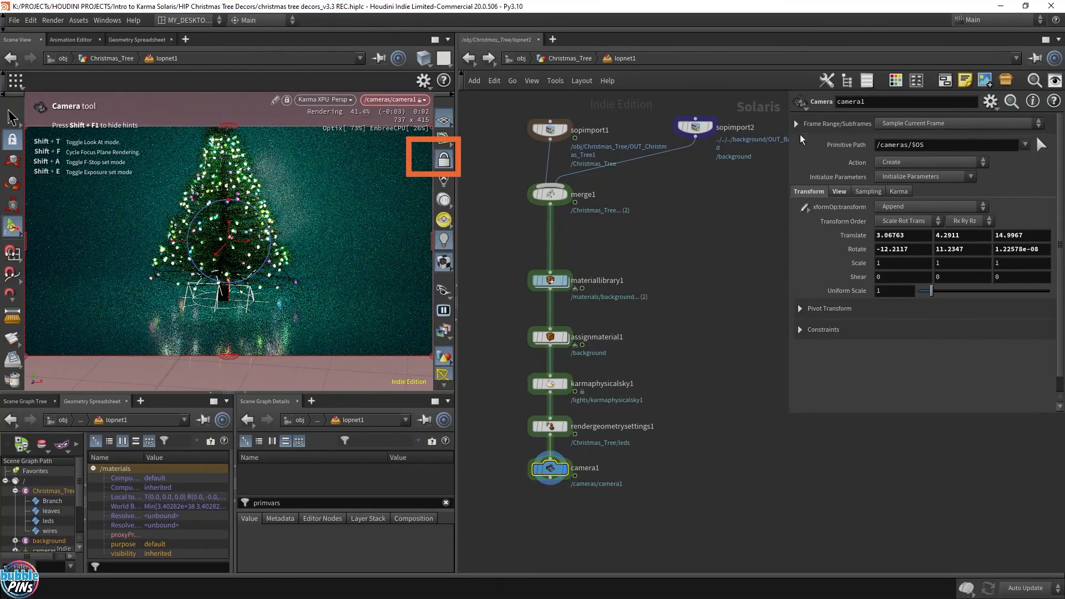
- Set camera1's aspect ratio to Square 1:1 and fine-tune the framing of the tree and its floor reflections
click(838, 191)
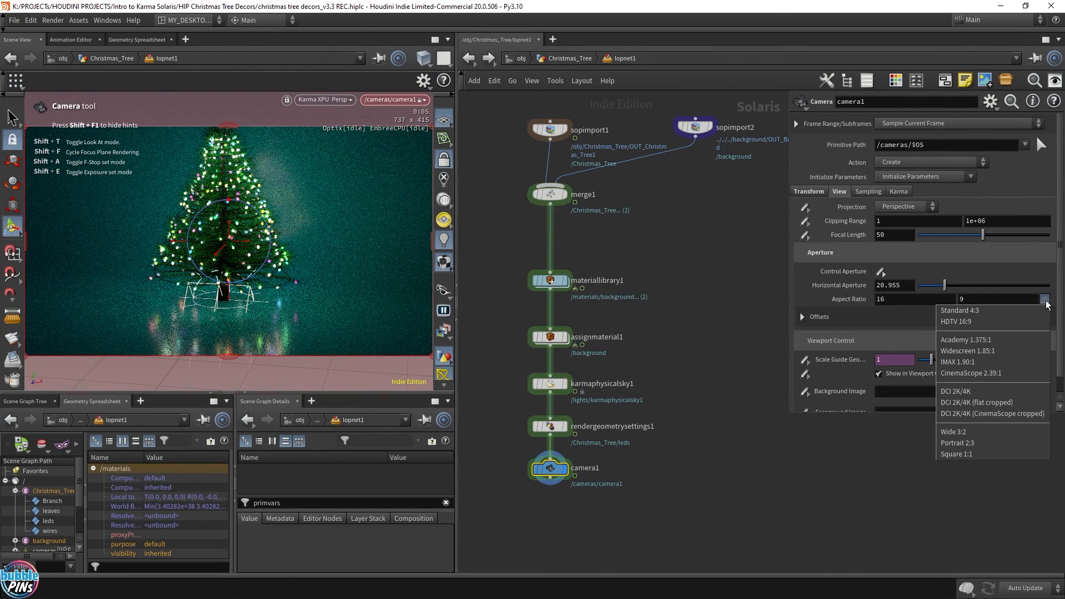
click(960, 454)
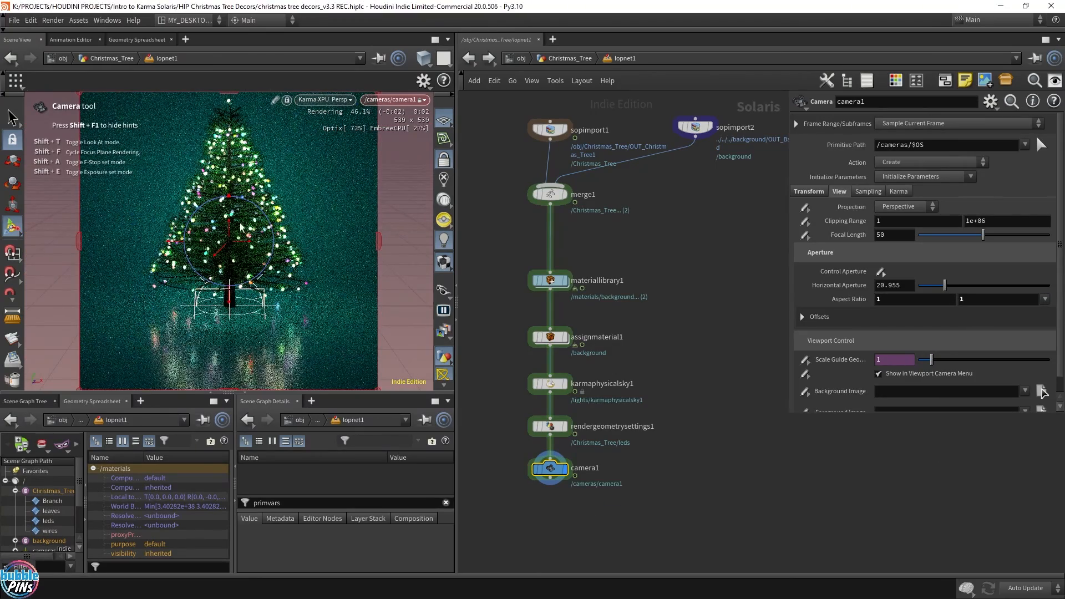
key(Escape)
right_drag(277, 284, 281, 294)
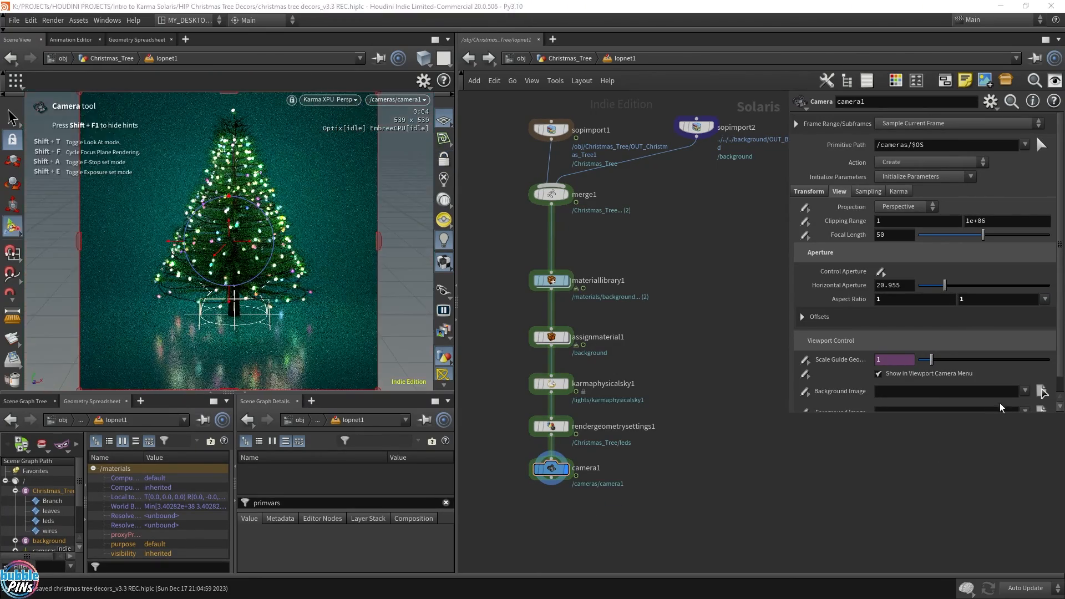
- Add a Karma Render Settings node after camera1 at the end of the chain and align it beneath the camera
middle_drag(685, 513, 689, 453)
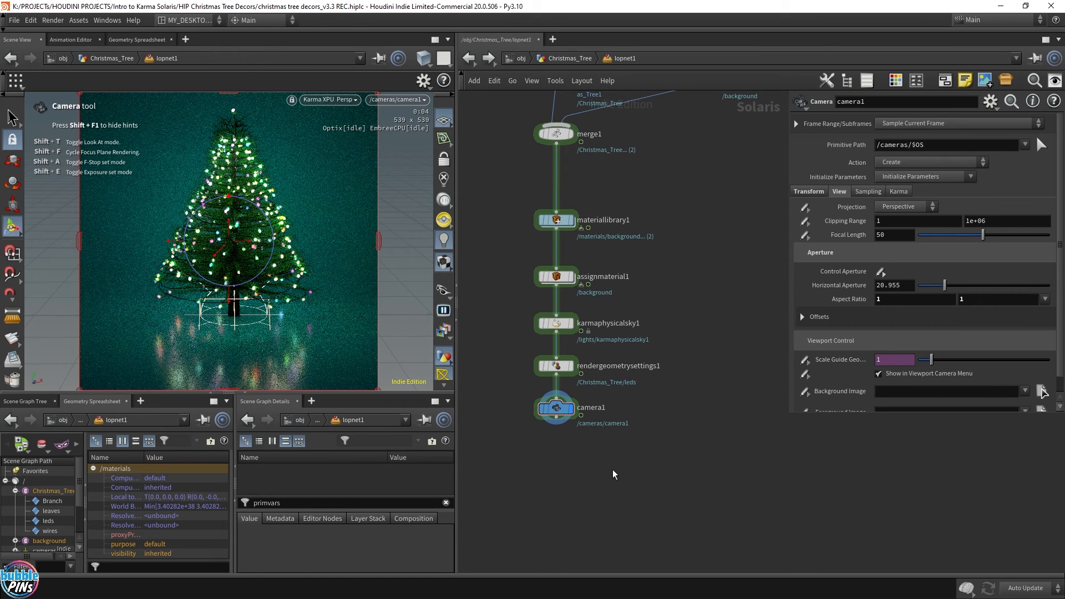
key(Tab)
text(karma re)
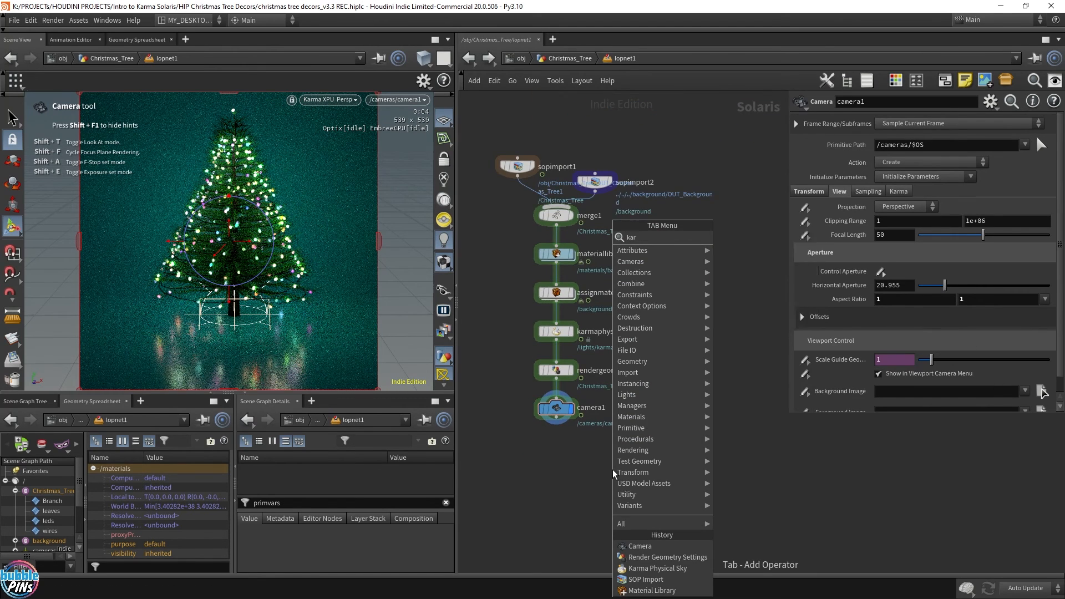
key(Return)
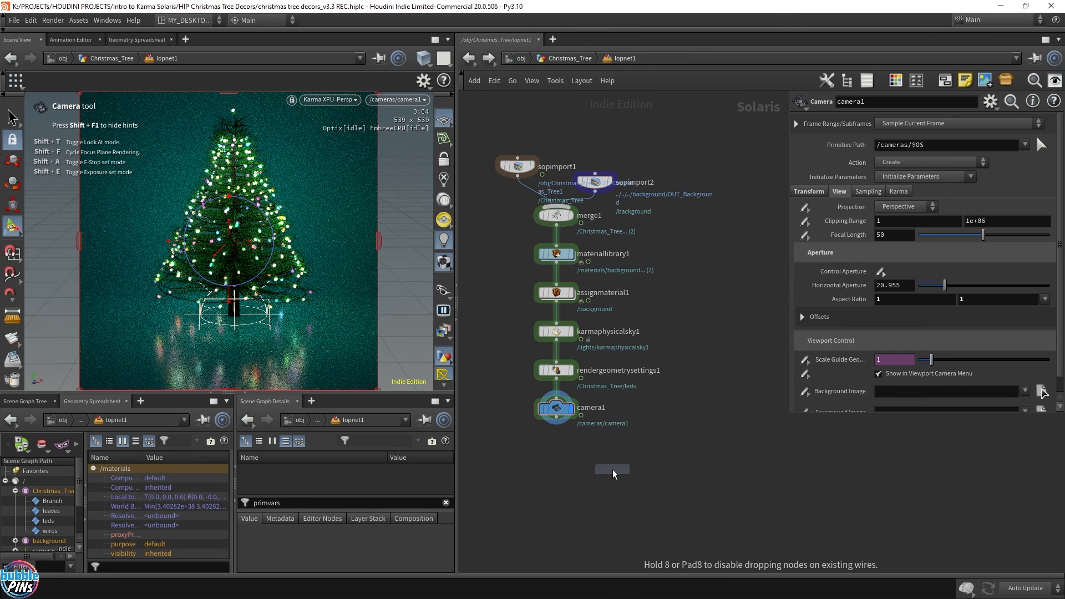
click(563, 458)
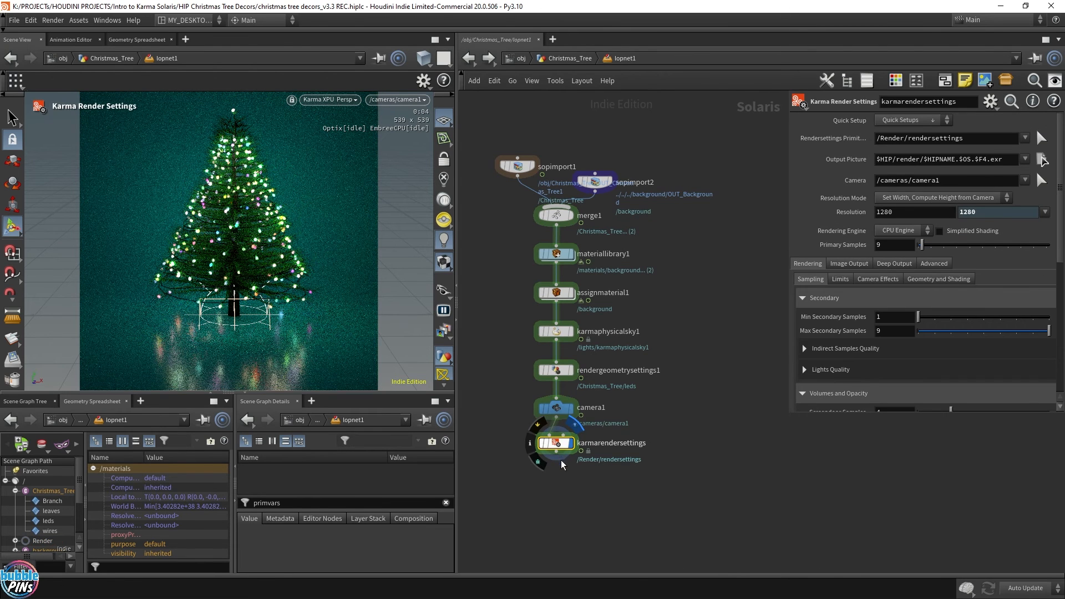
mouse_move(553, 444)
mouse_down()
mouse_move(552, 465)
mouse_move(552, 448)
mouse_up()
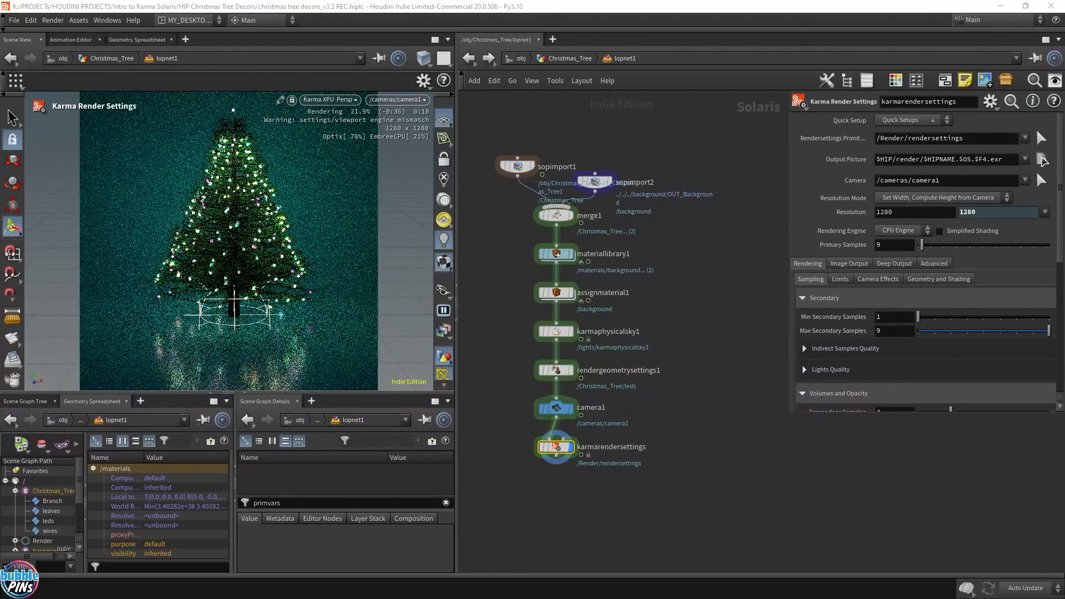
- Set the rendering engine of karmarendersettings to XPU Engine and open its Path Traced Samples value for editing
drag(530, 431, 656, 479)
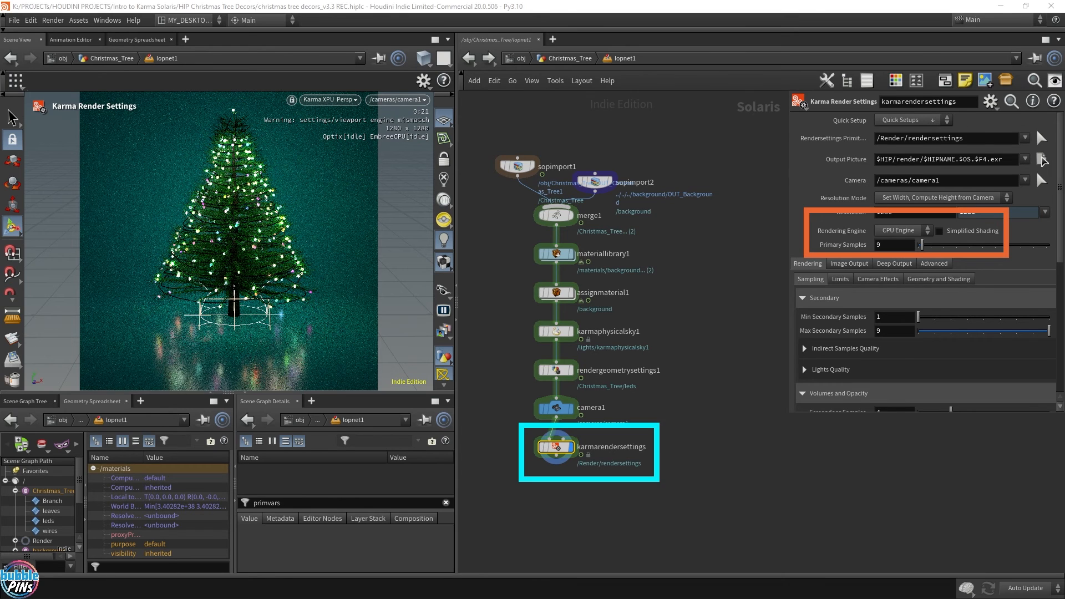
click(901, 231)
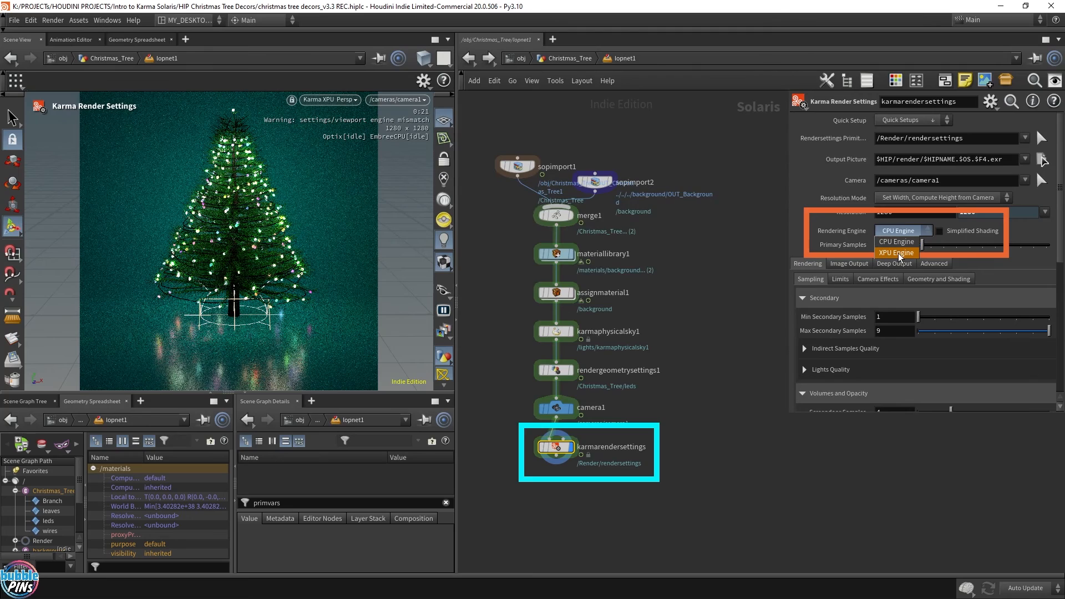
click(897, 253)
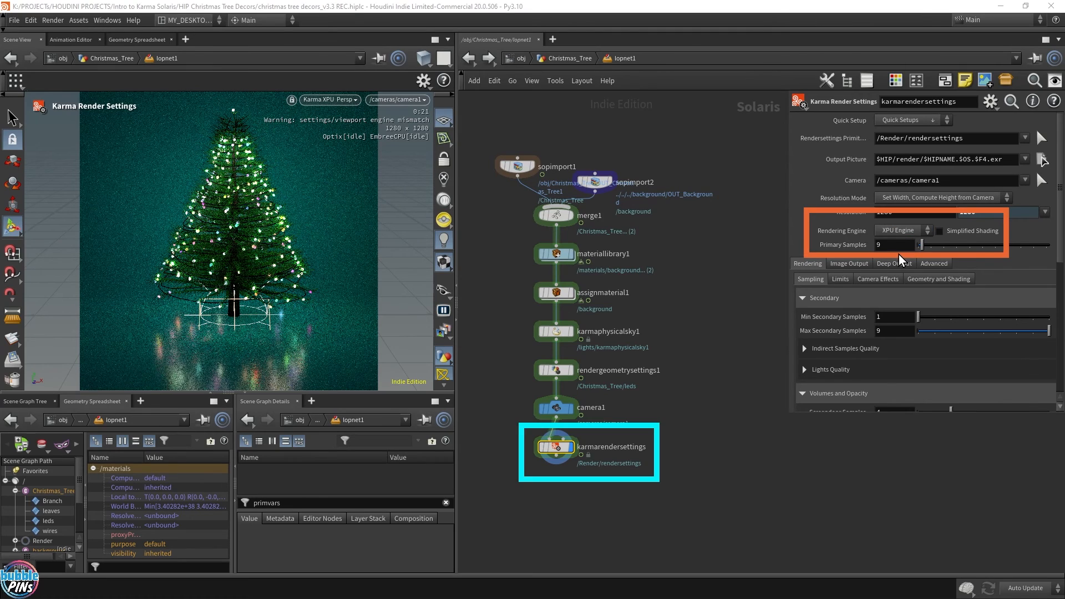
double_click(888, 246)
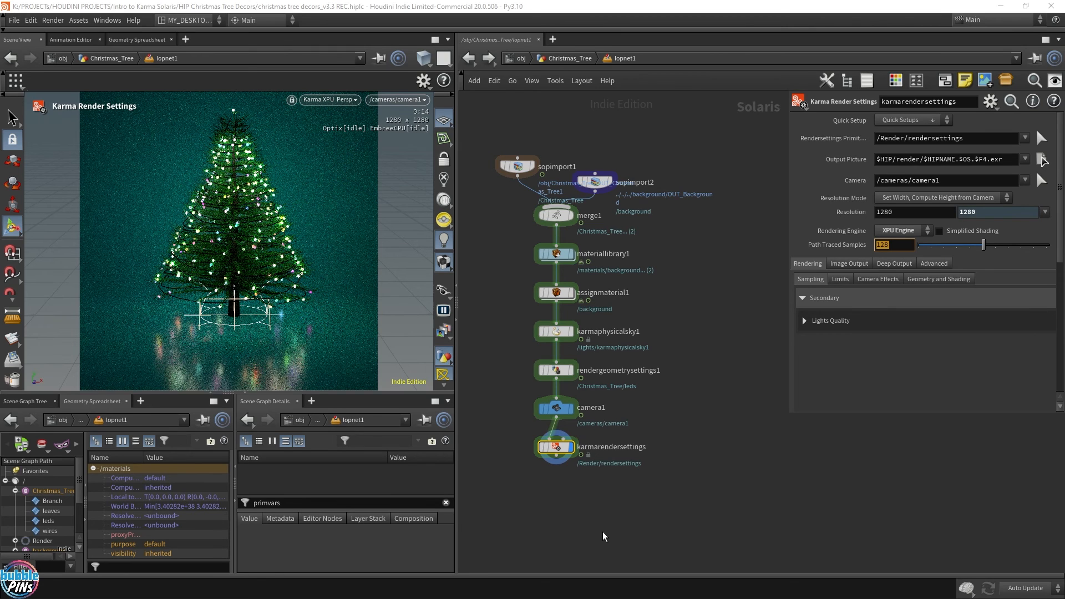
- Add a USD Render ROP node directly beneath karmarendersettings at the end of the chain
click(632, 520)
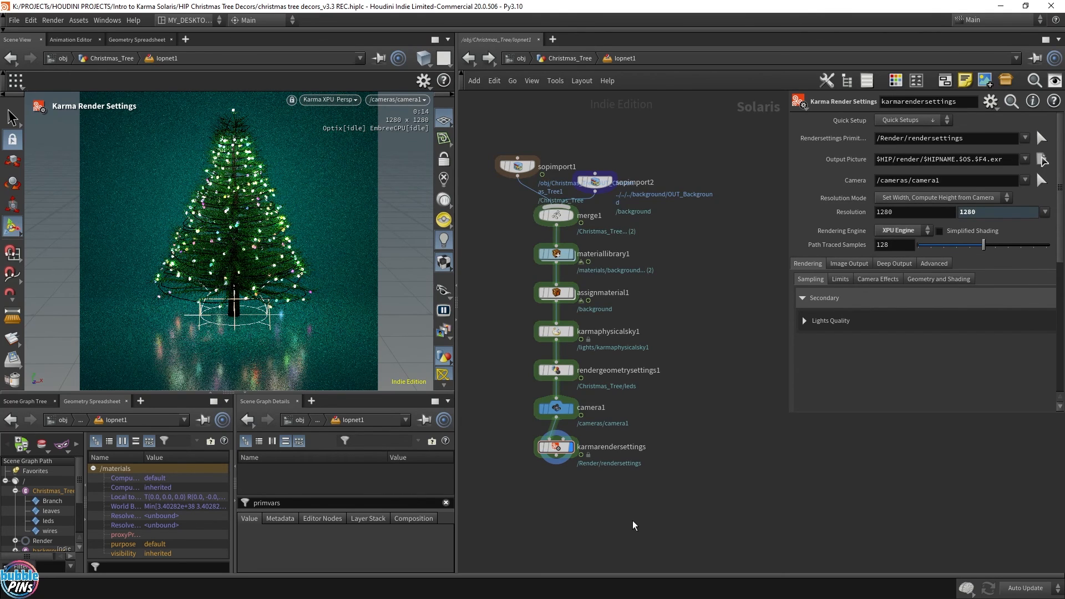
key(Tab)
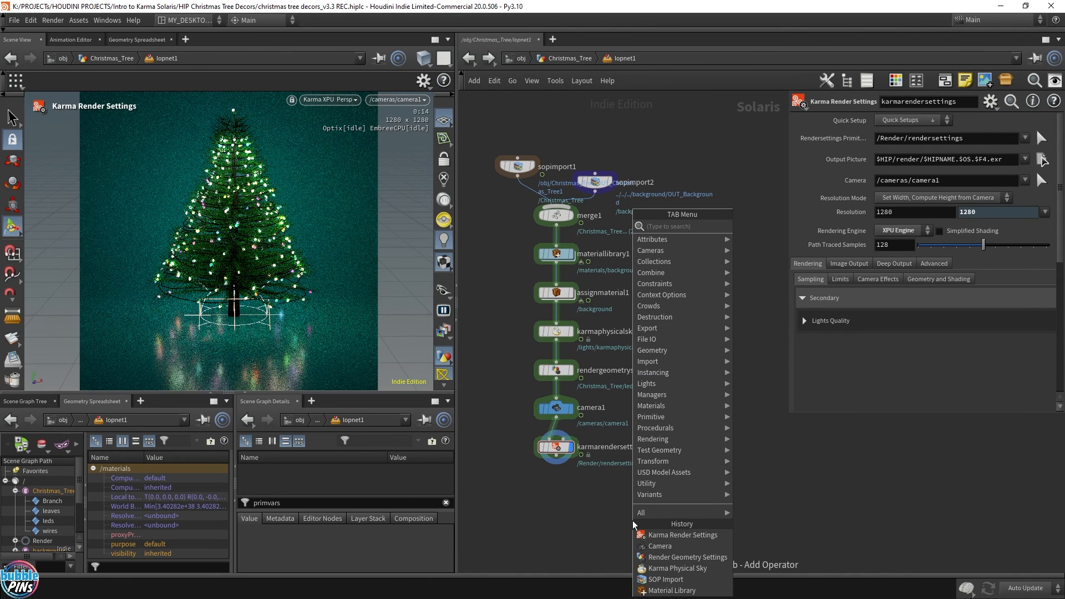
text(rop)
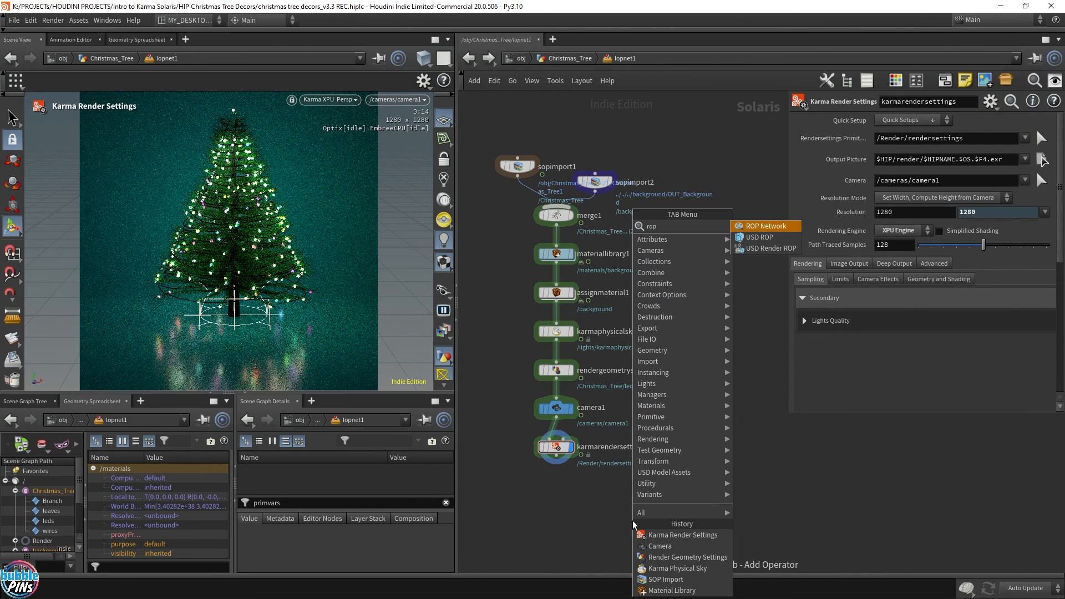
key(Down)
key(Down)
key(Up)
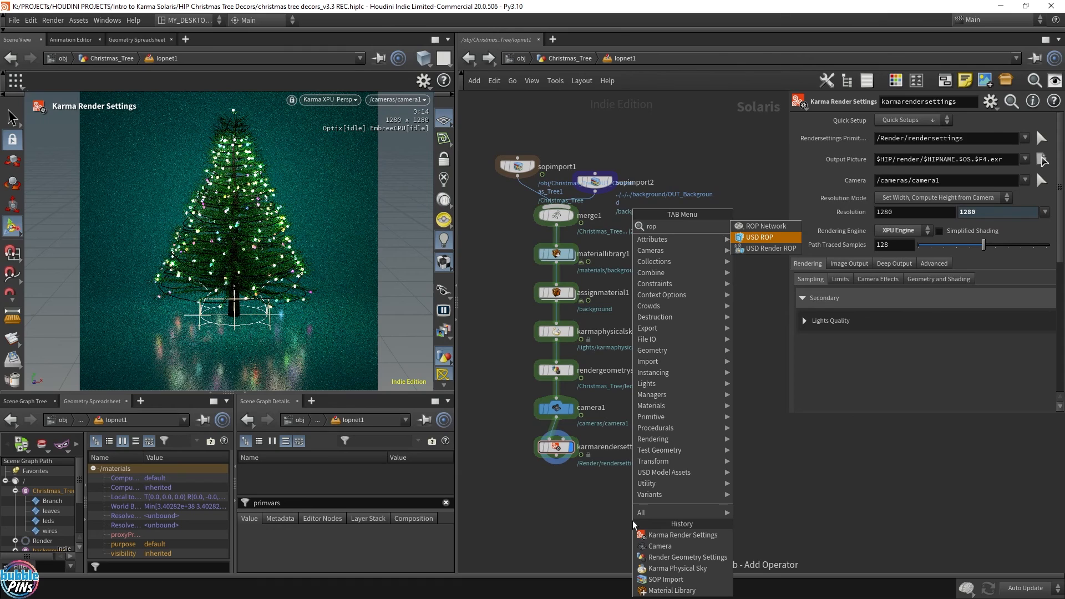
key(Down)
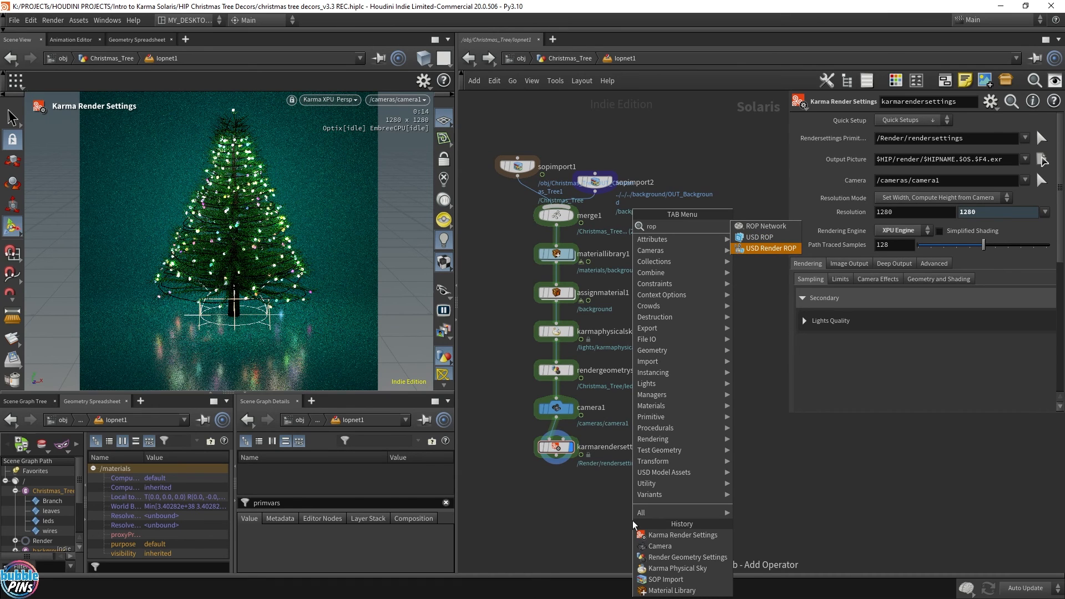
key(Return)
click(595, 474)
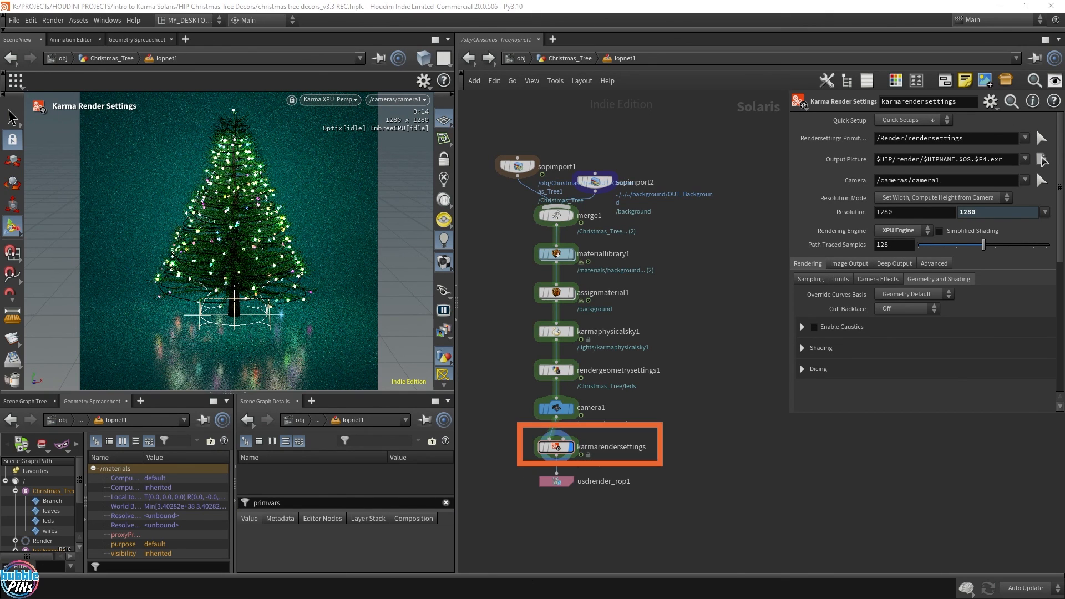
- In the image output filters of karmarendersettings, set the denoiser to nVidia Optix Denoiser
click(849, 263)
click(865, 279)
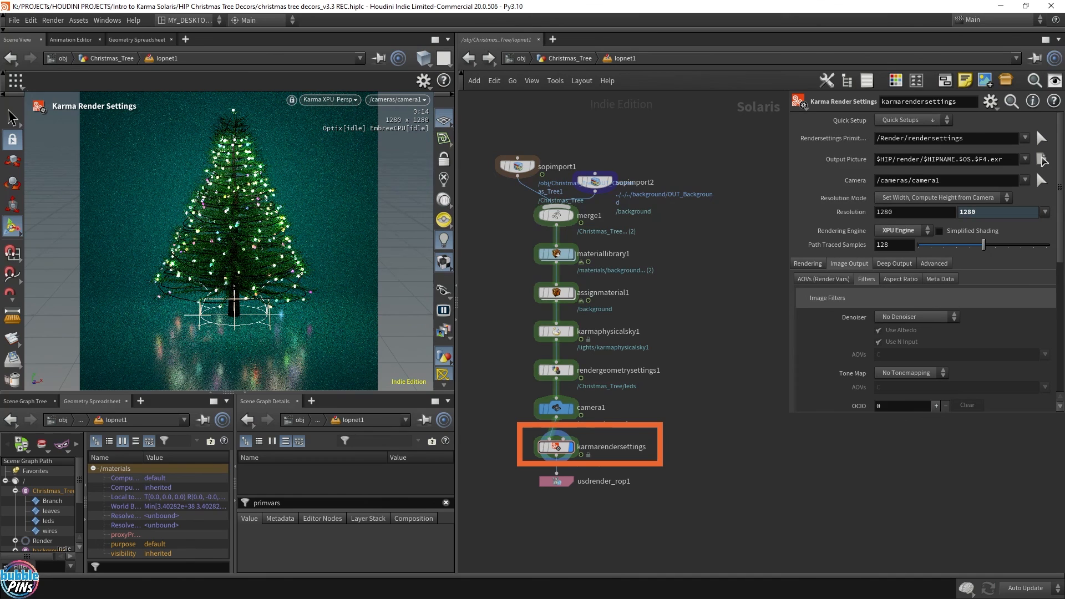
click(912, 318)
click(911, 339)
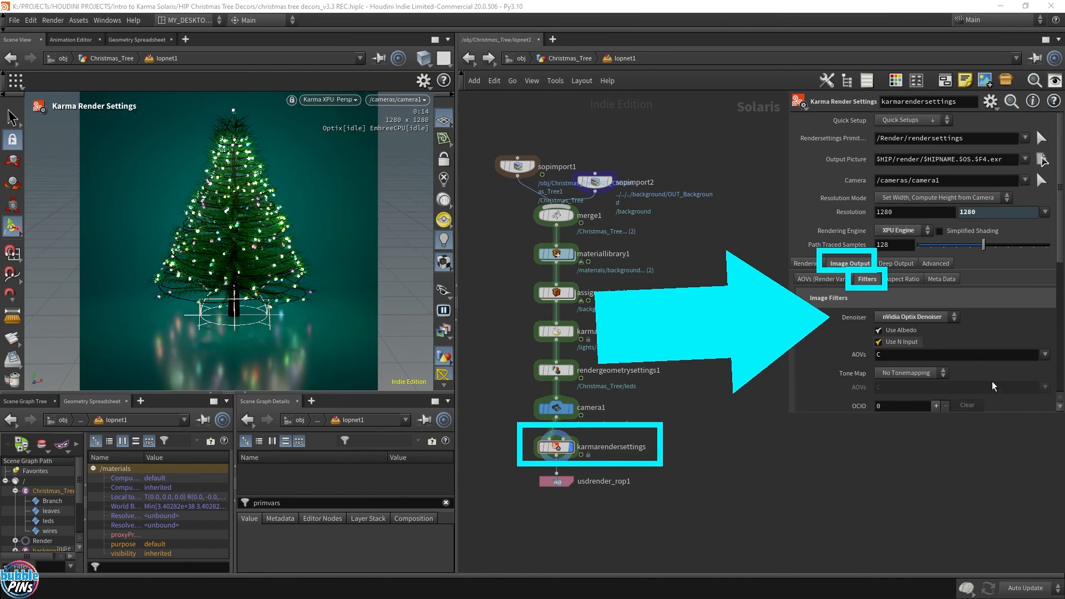